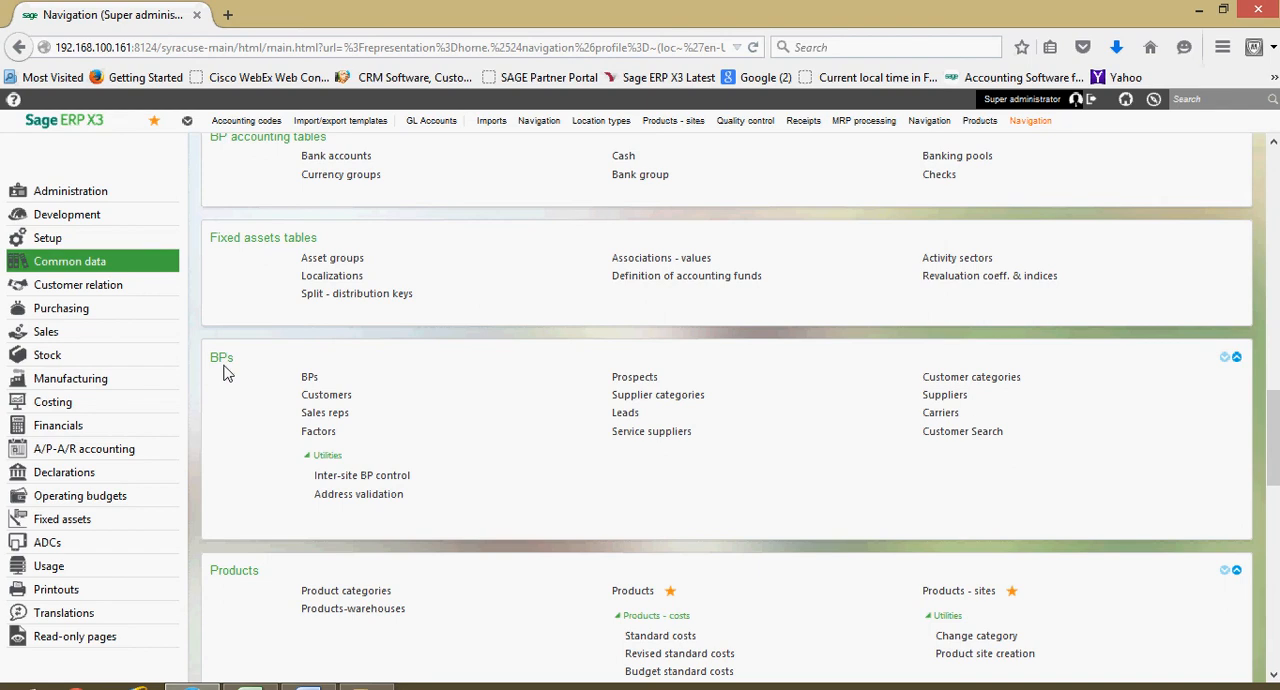
- Print the Prospect file report for Smith's Auto Service from the Prospects function and view the resulting PDF in Adobe Reader
click(632, 382)
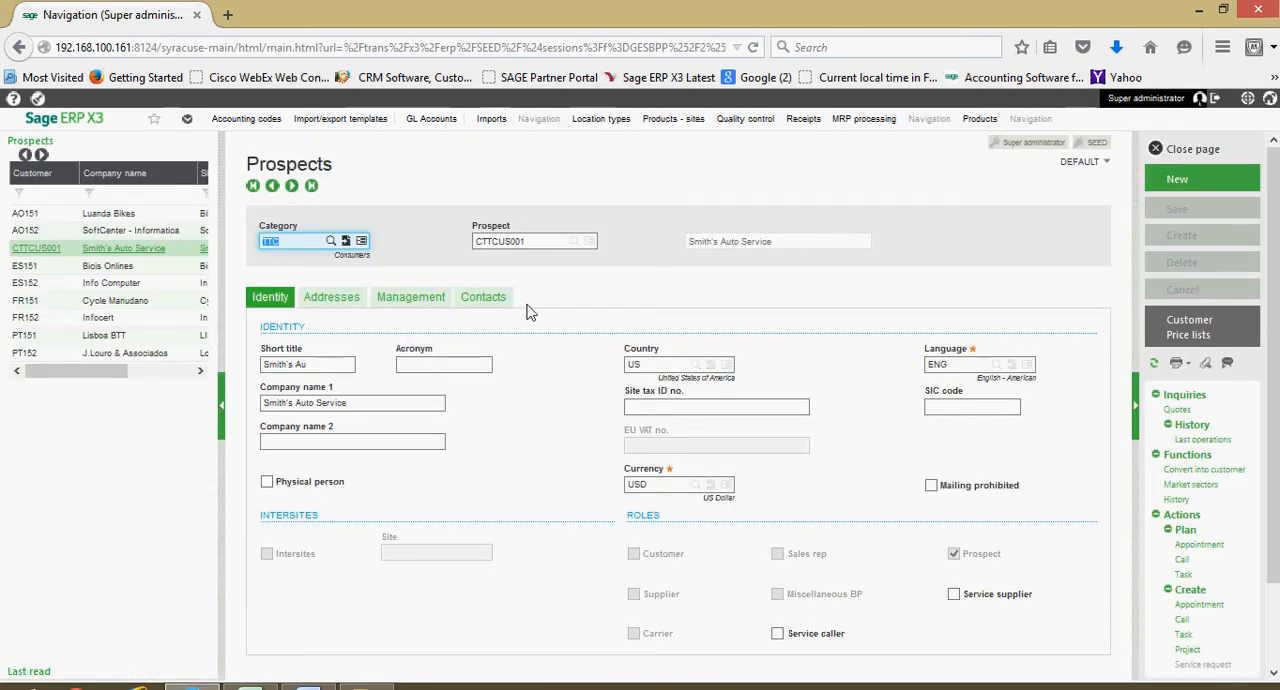
click(154, 250)
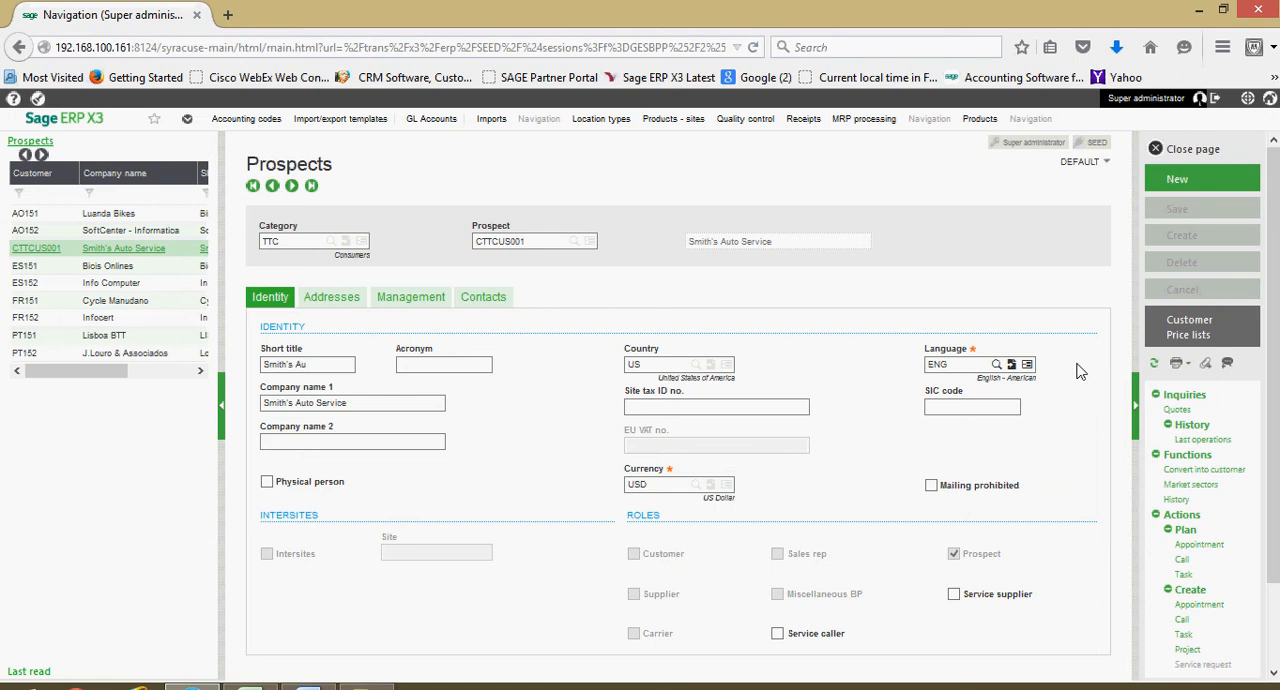
click(1188, 370)
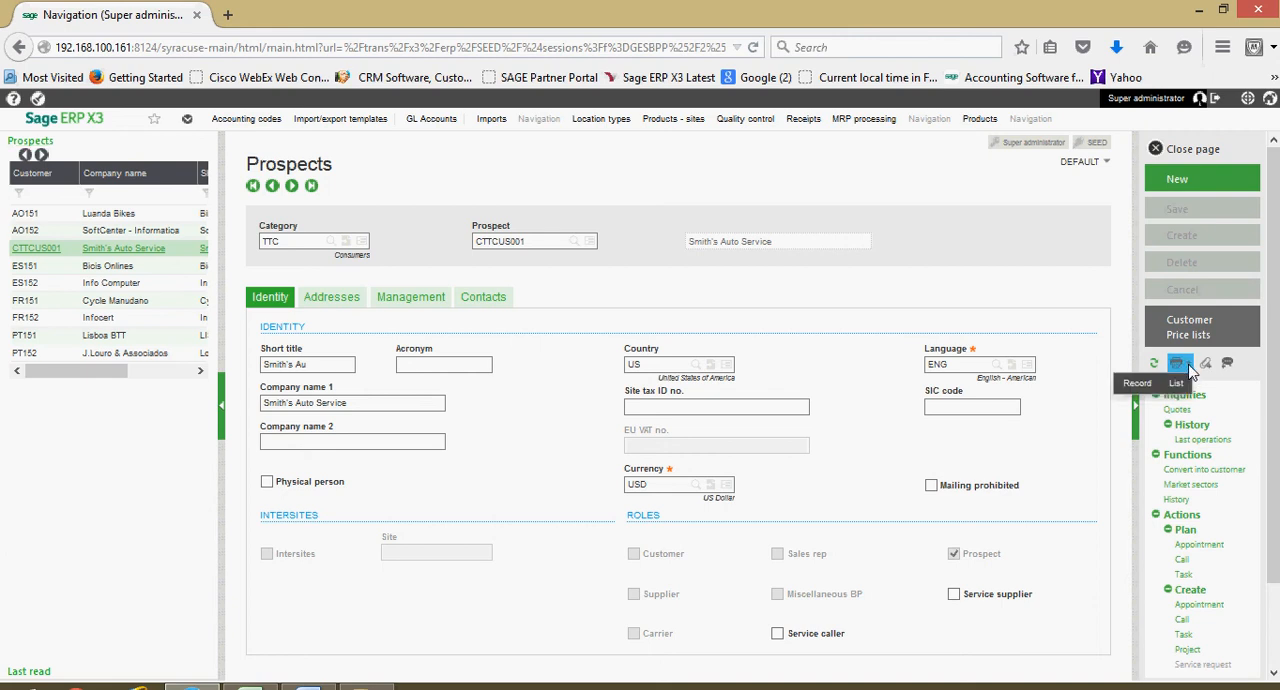
click(1137, 386)
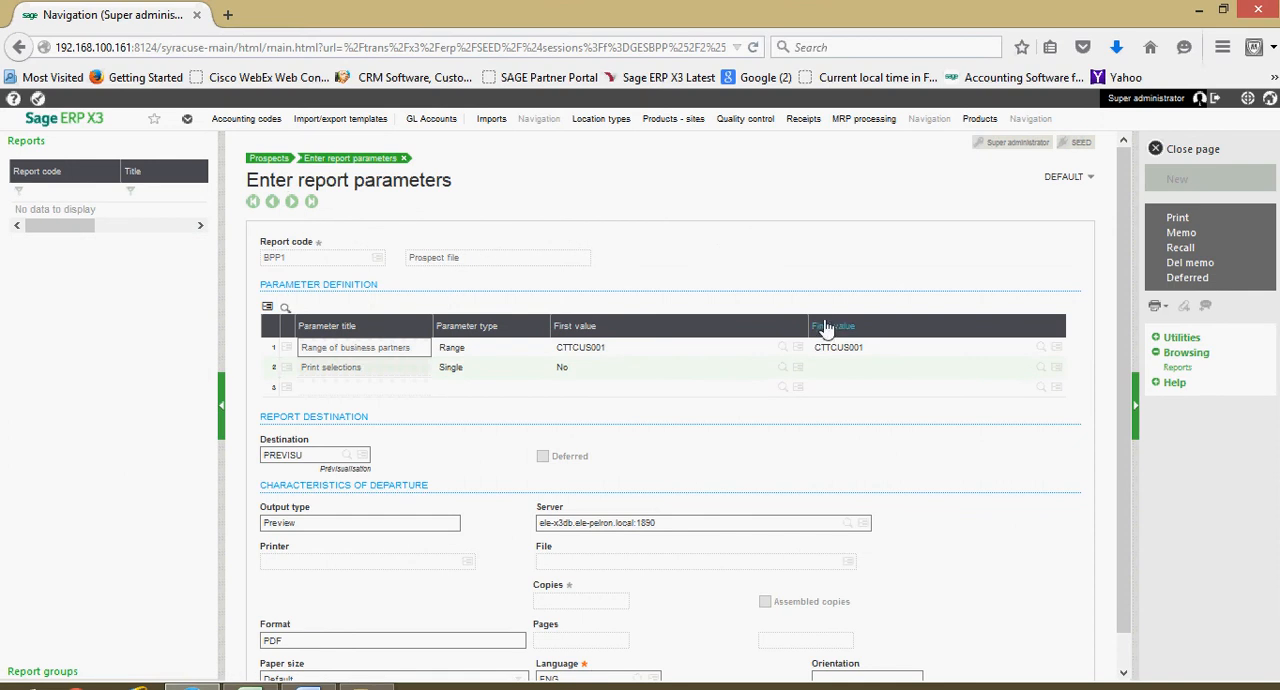
click(1190, 225)
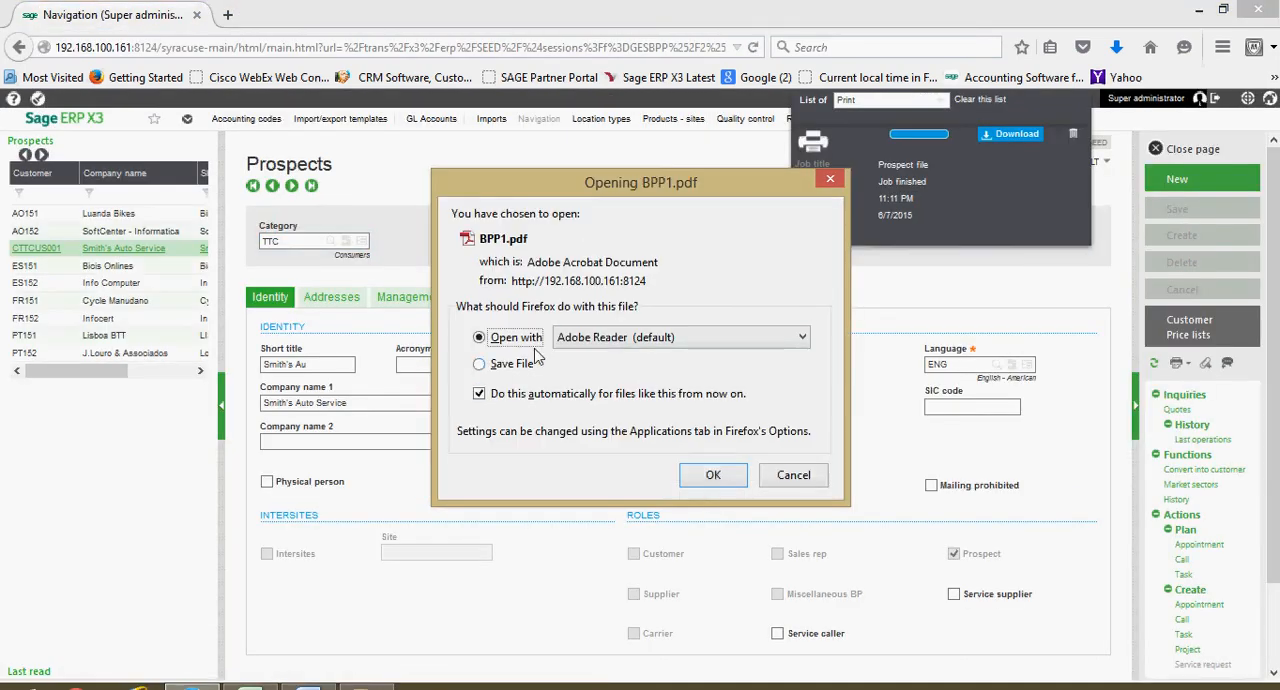
click(709, 475)
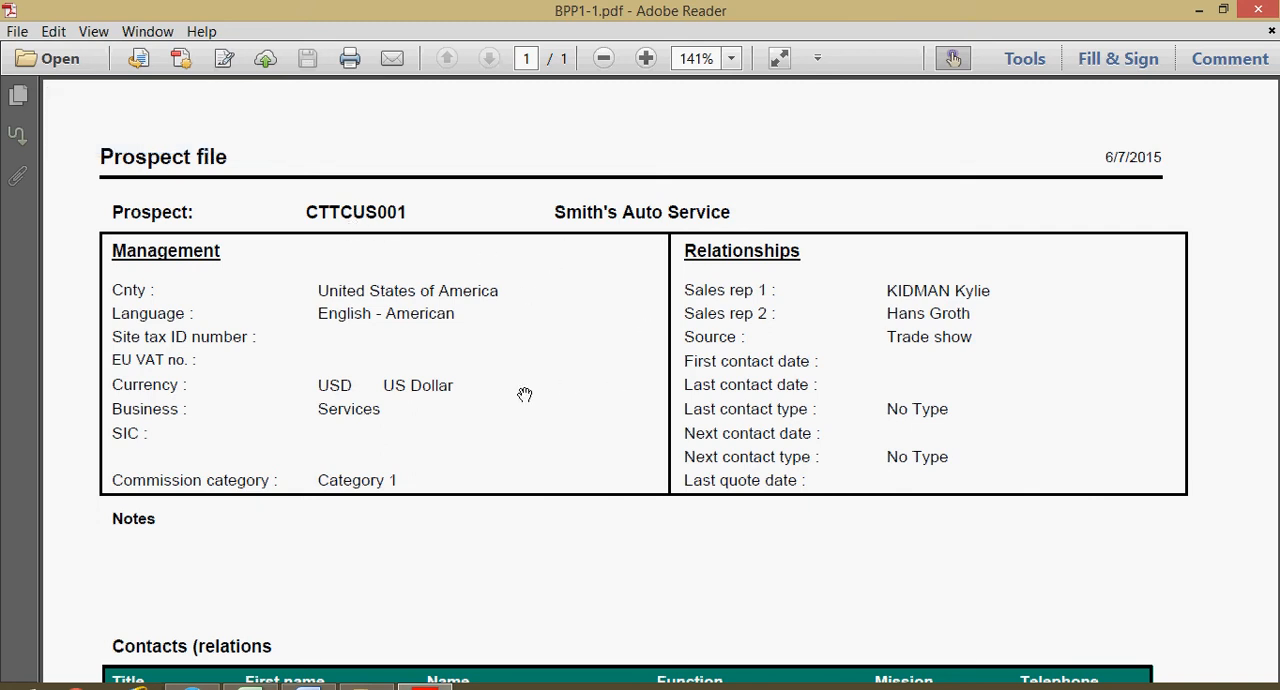
- Review the prospect file's management, relationship, contact and address sections, close the PDF and dismiss its print job
scroll(532, 389, down, 3)
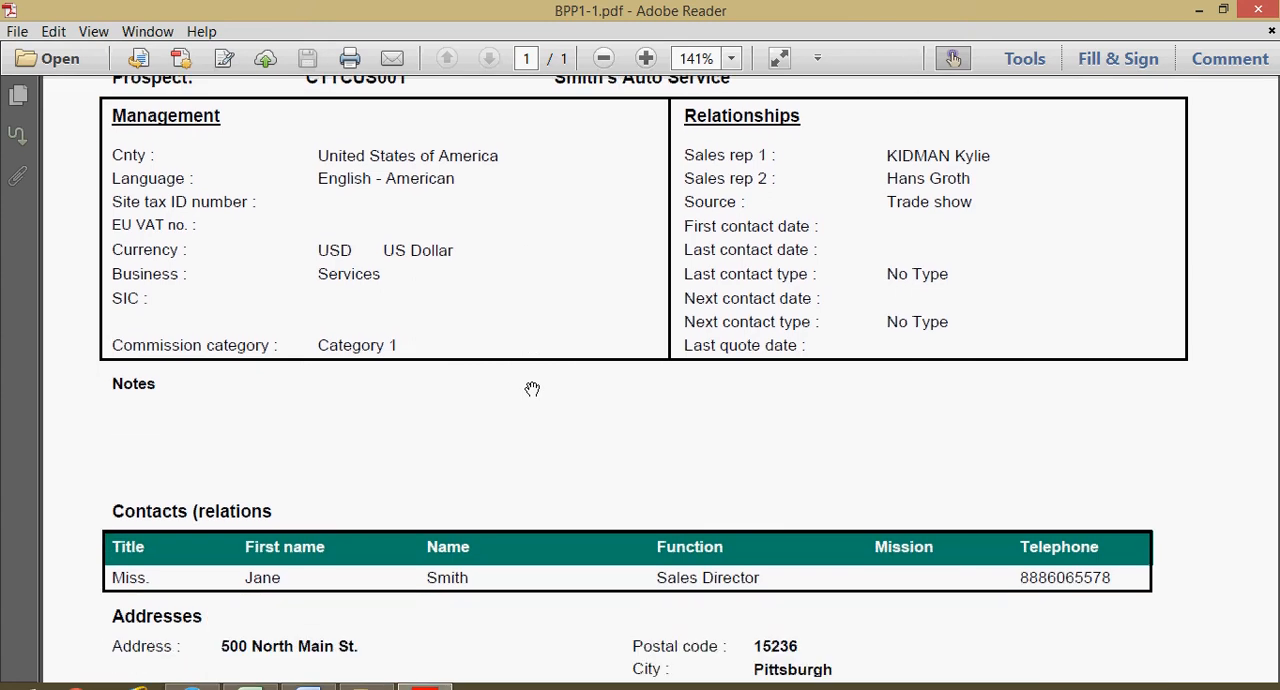
scroll(532, 389, down, 7)
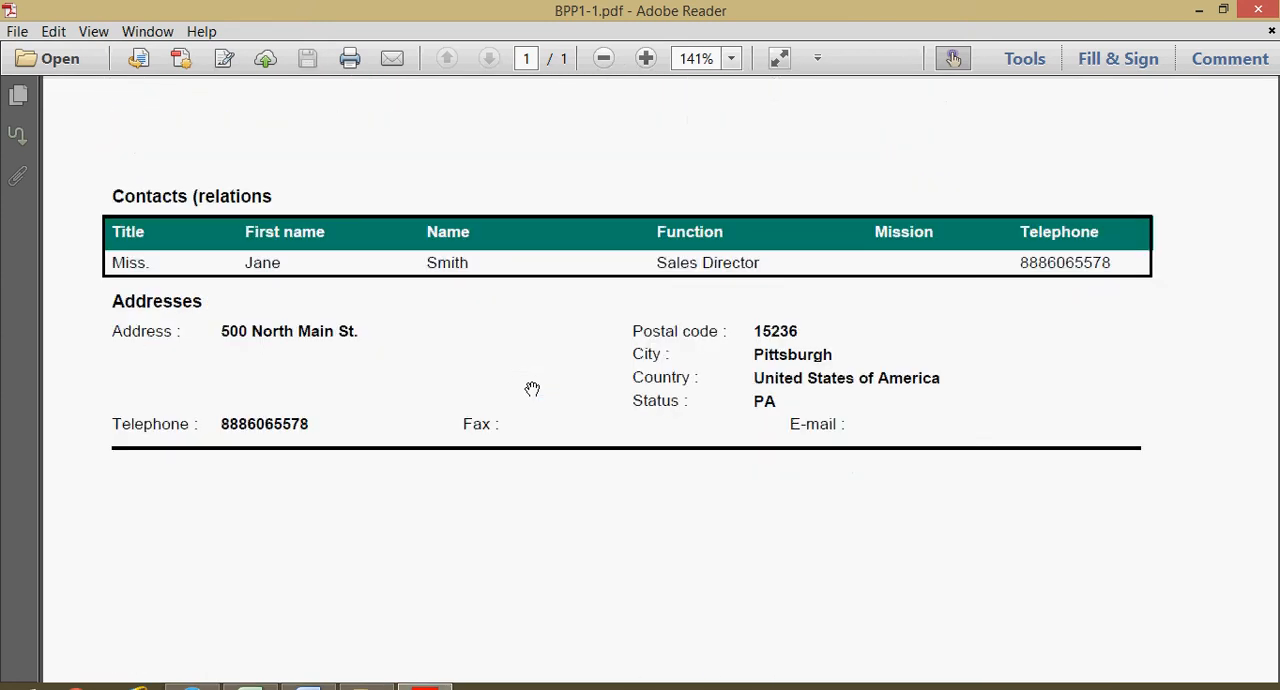
scroll(532, 389, up, 10)
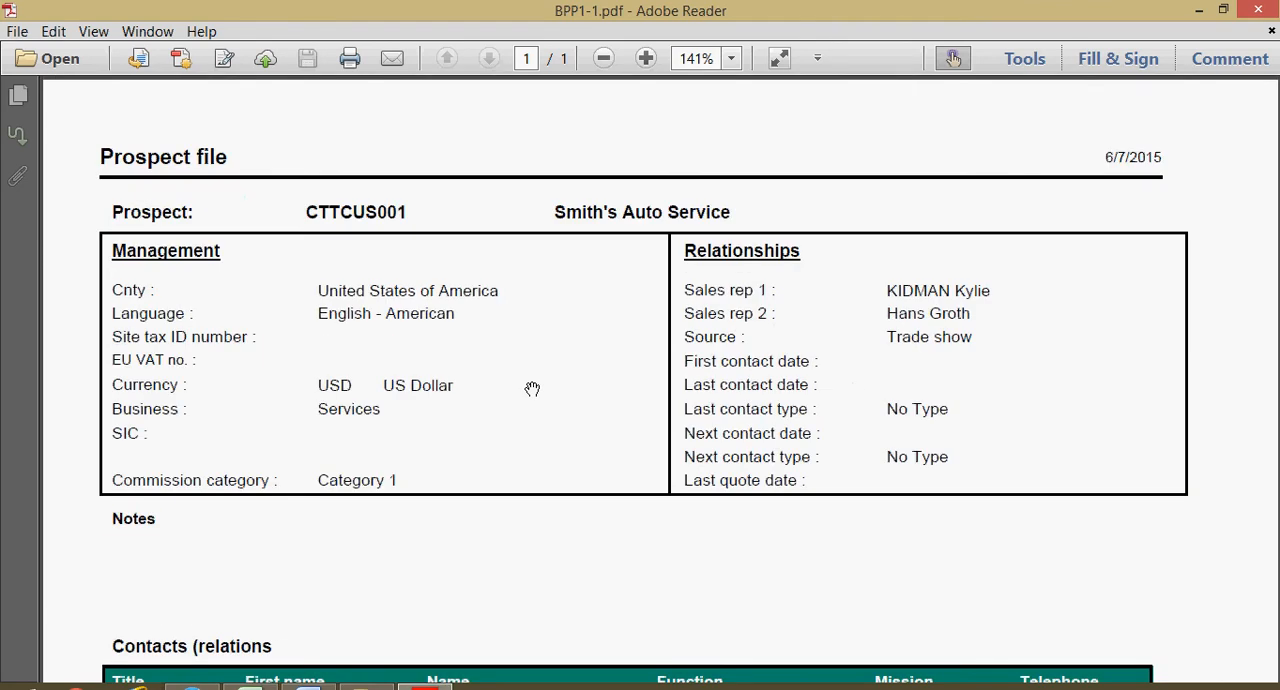
click(1256, 14)
click(1072, 137)
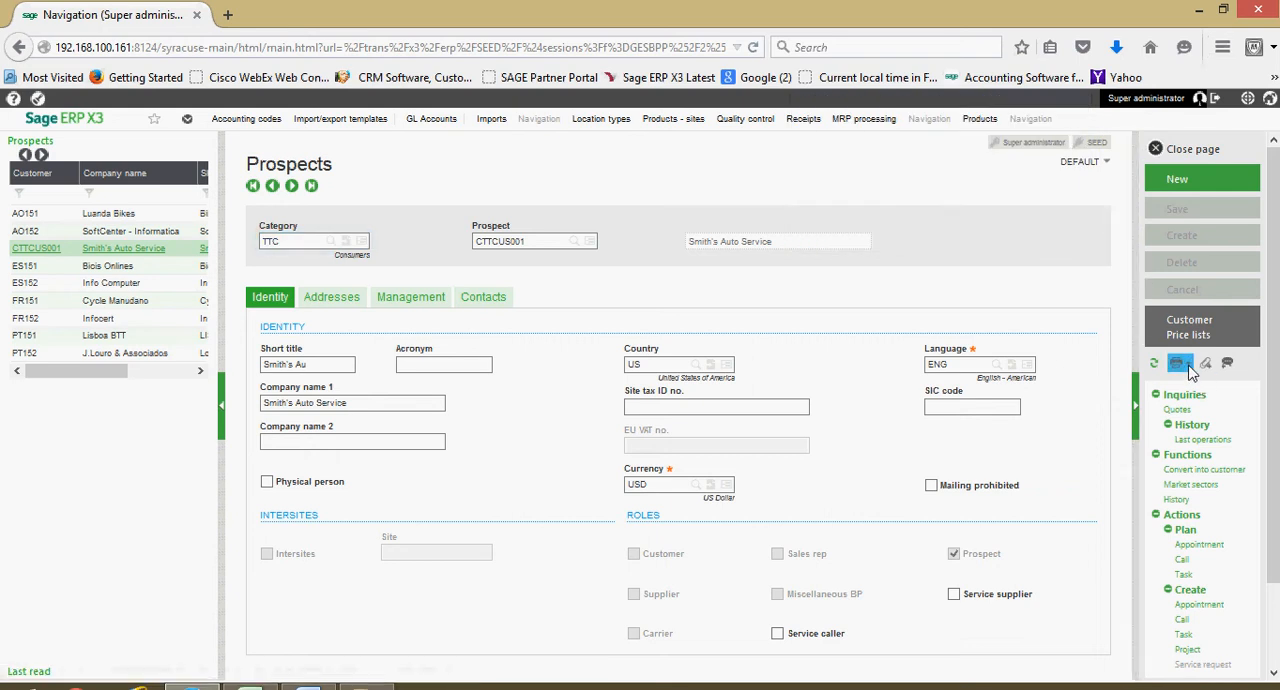
- Print the Prospect list report with code PROSPECT and view the resulting PDF in Adobe Reader
mouse_move(1188, 370)
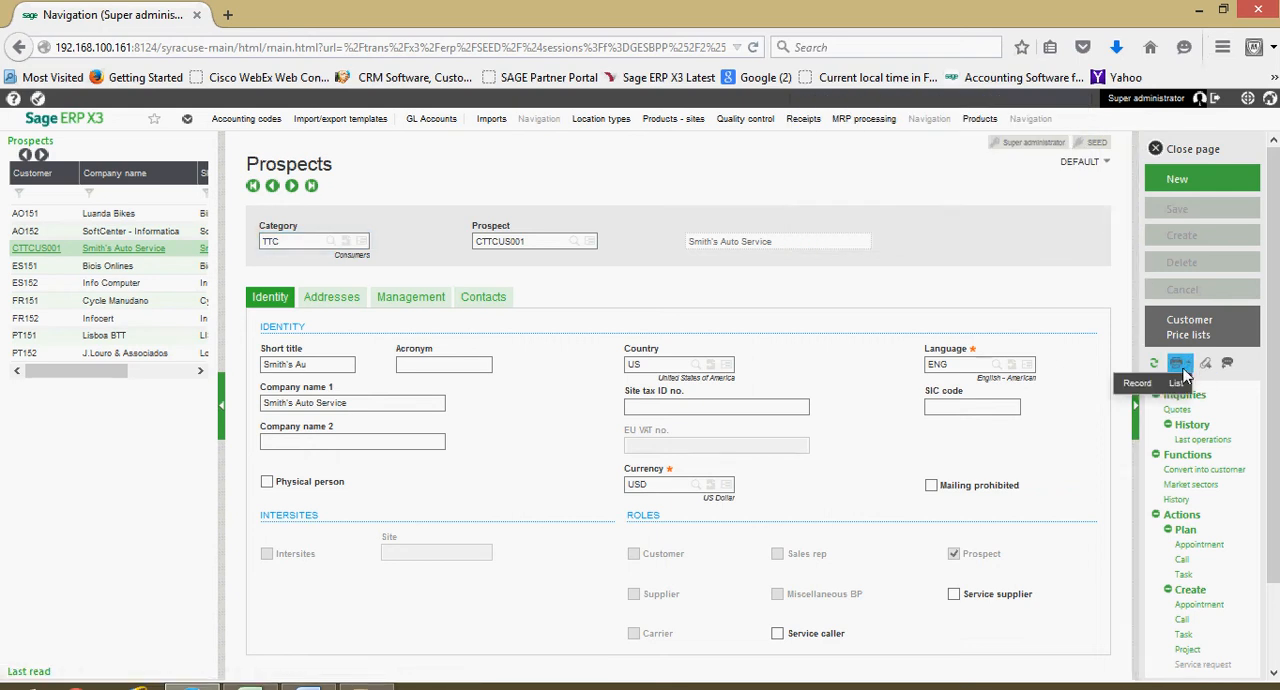
click(1180, 385)
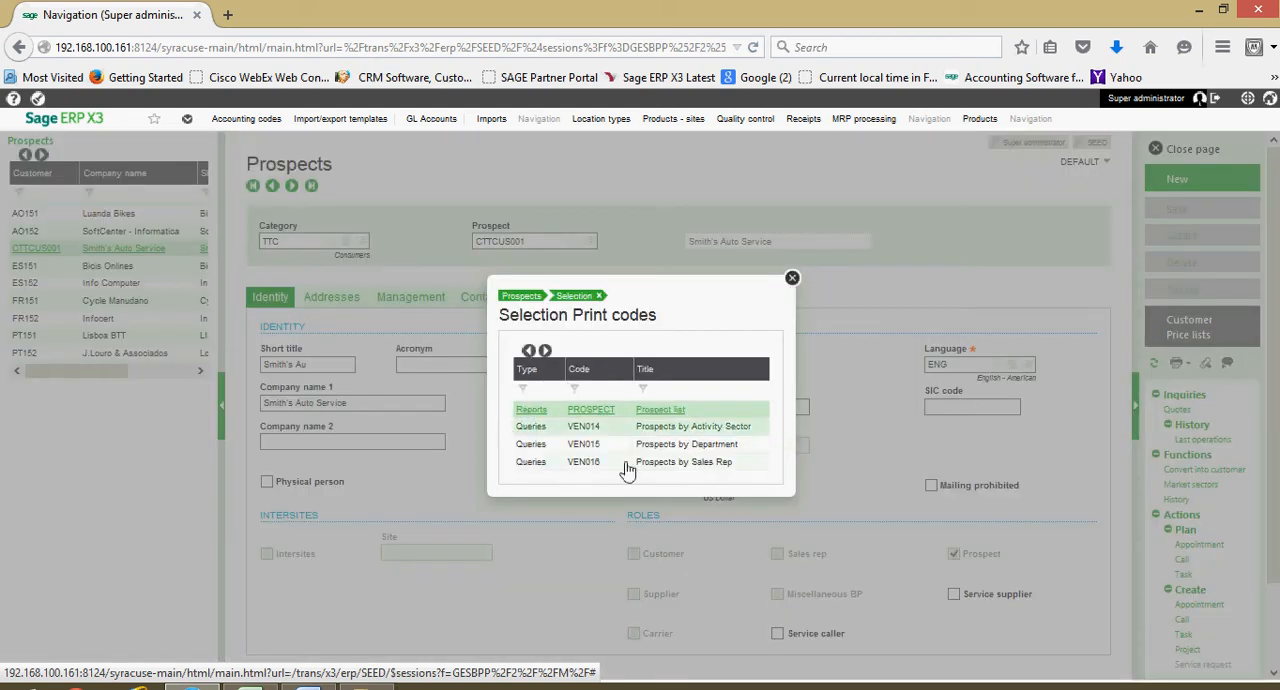
click(606, 409)
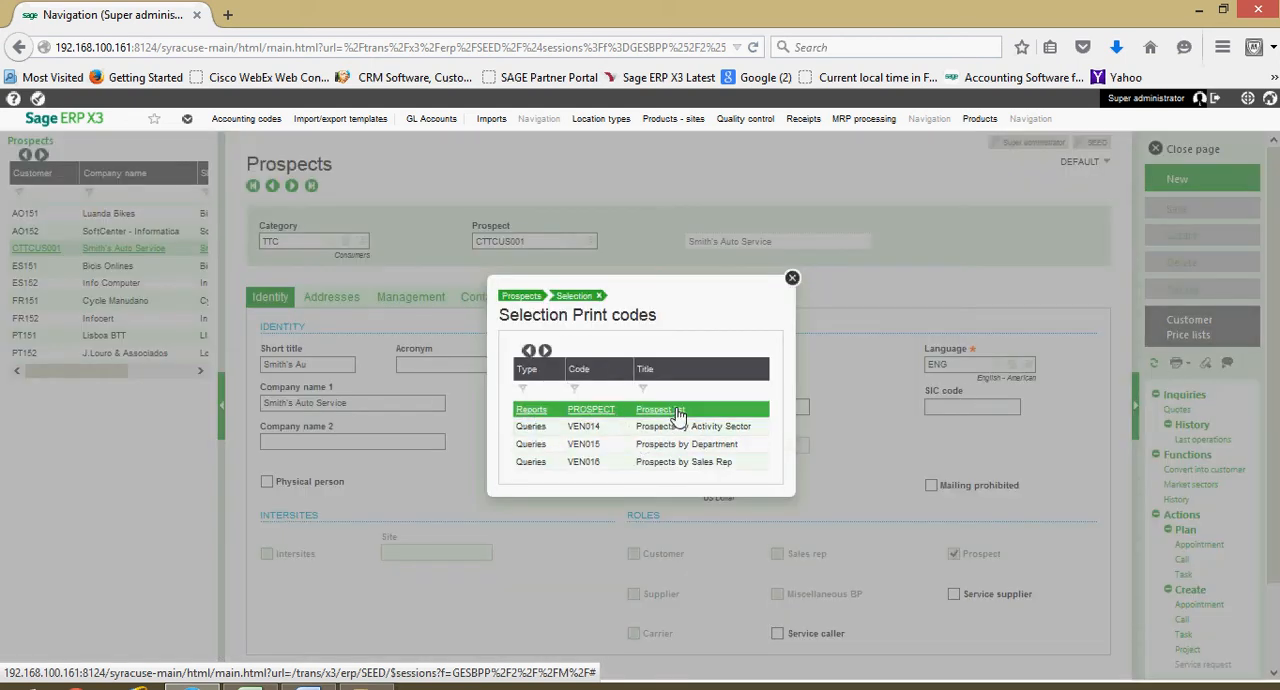
click(662, 414)
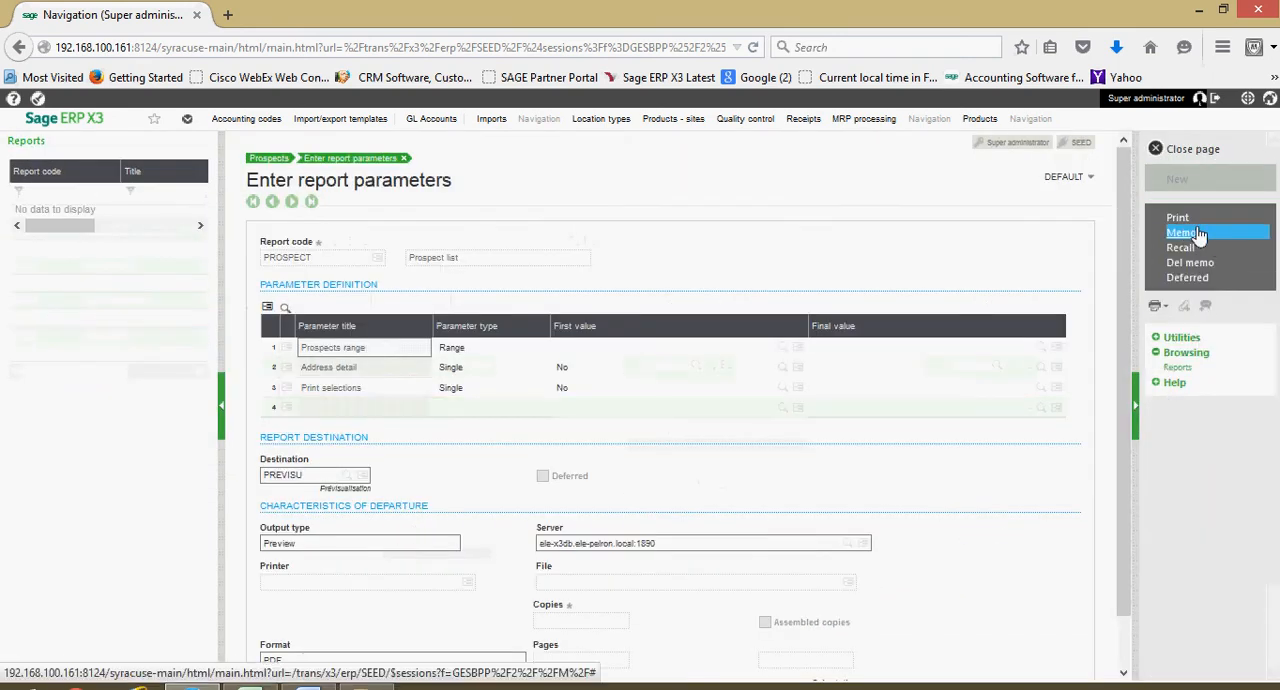
click(1195, 220)
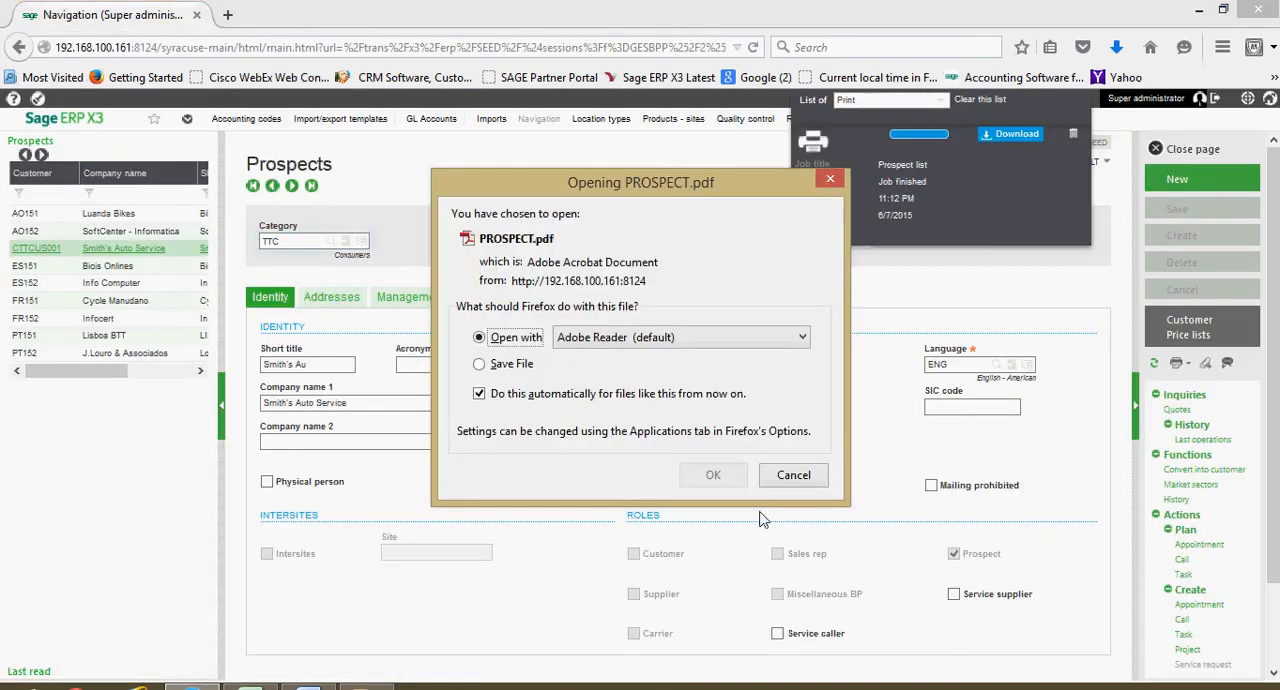
click(722, 477)
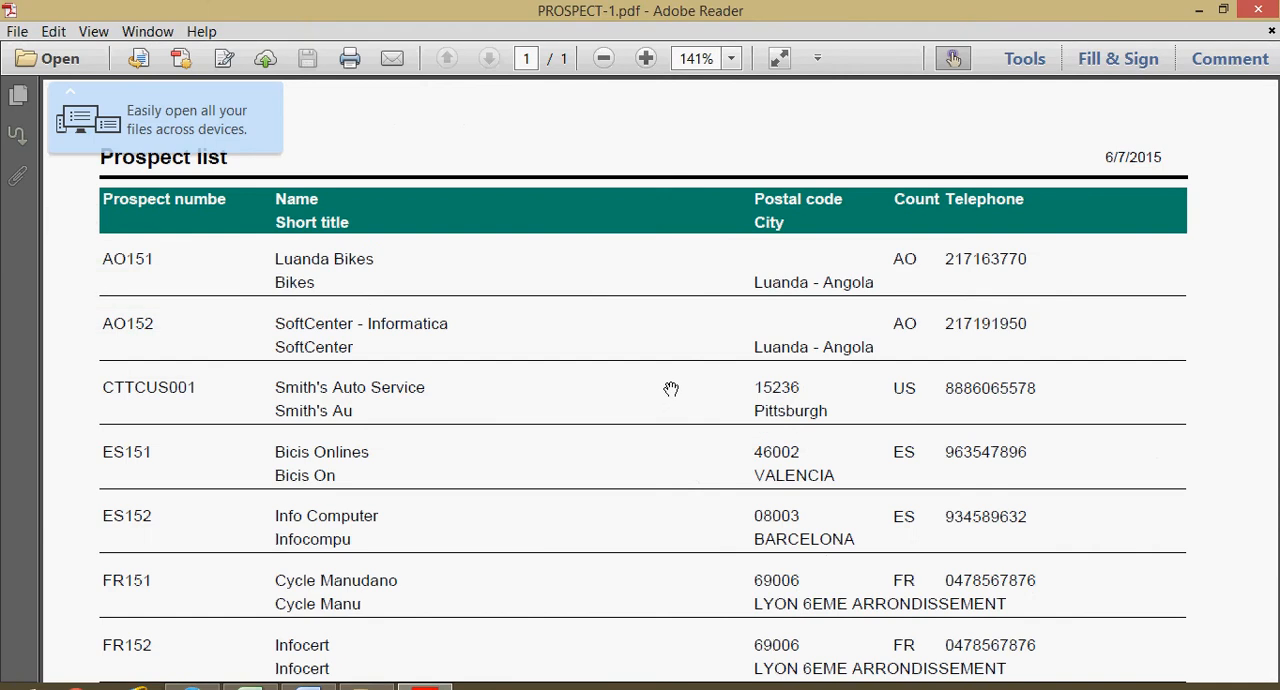
- Look through the prospect list report, close the PDF and dismiss its print job
scroll(670, 400, down, 3)
scroll(670, 405, up, 3)
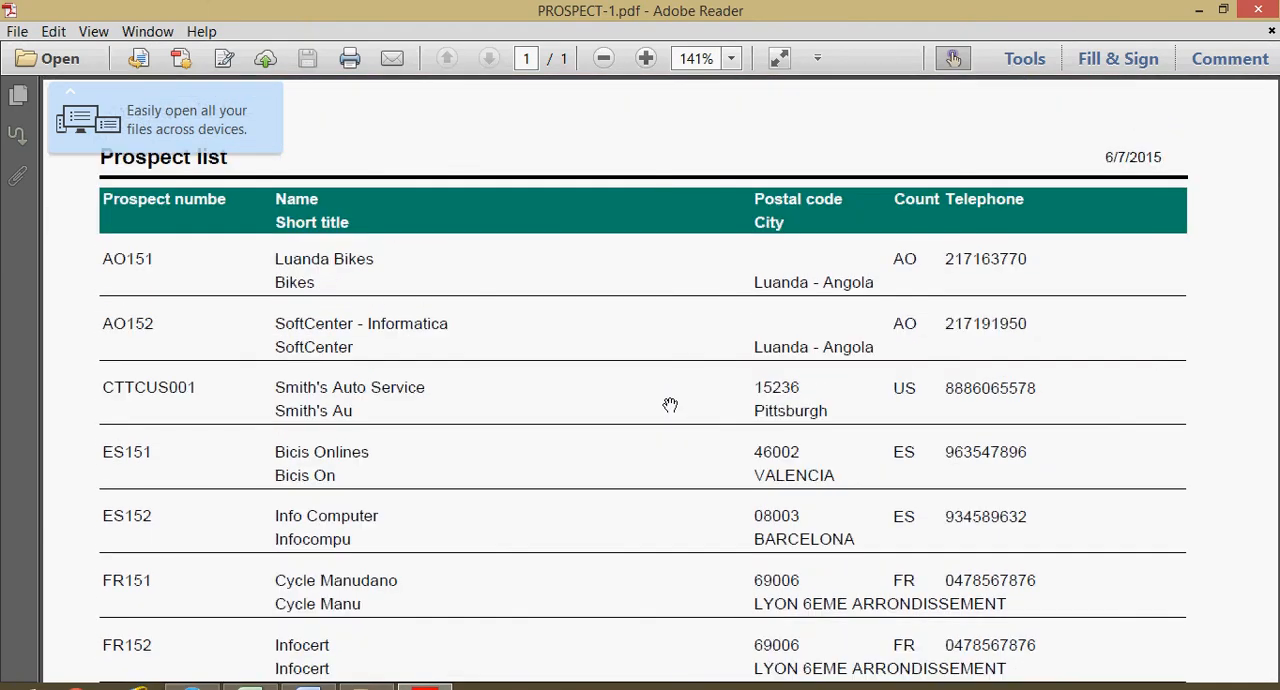
click(1240, 9)
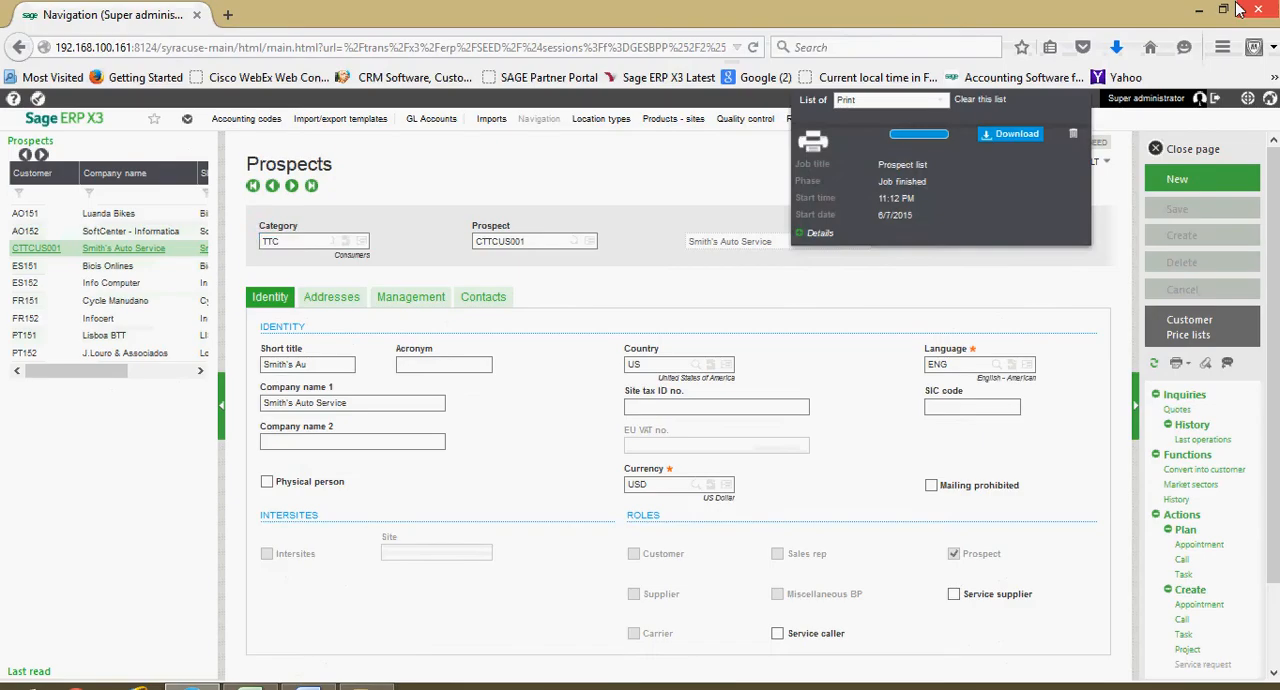
click(1073, 135)
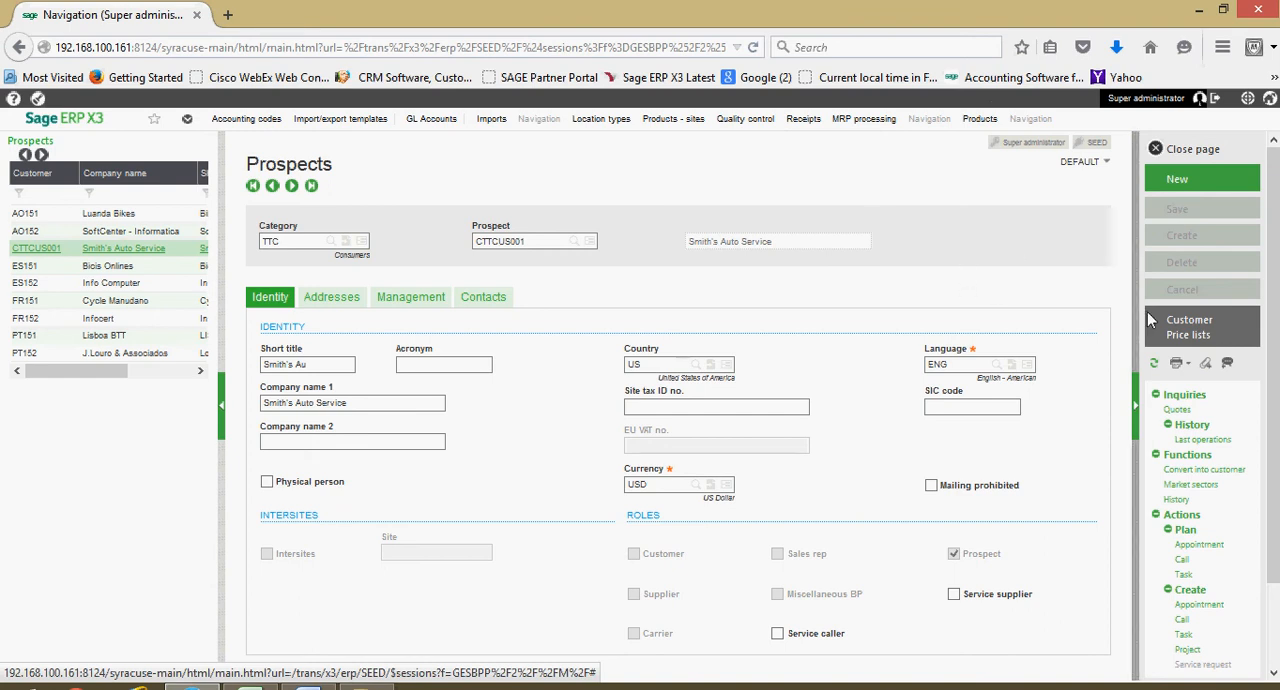
- Convert the Smith's Auto Service prospect into a customer, leaving the customer marked as Active
click(1197, 327)
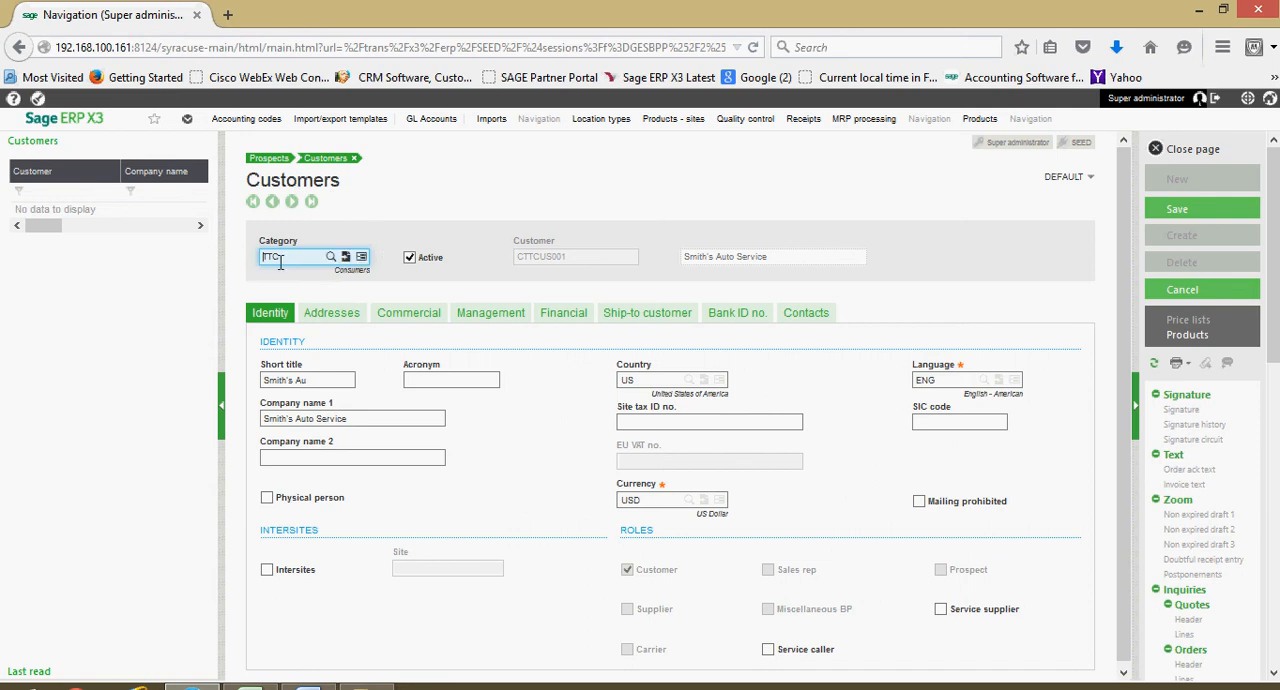
click(416, 262)
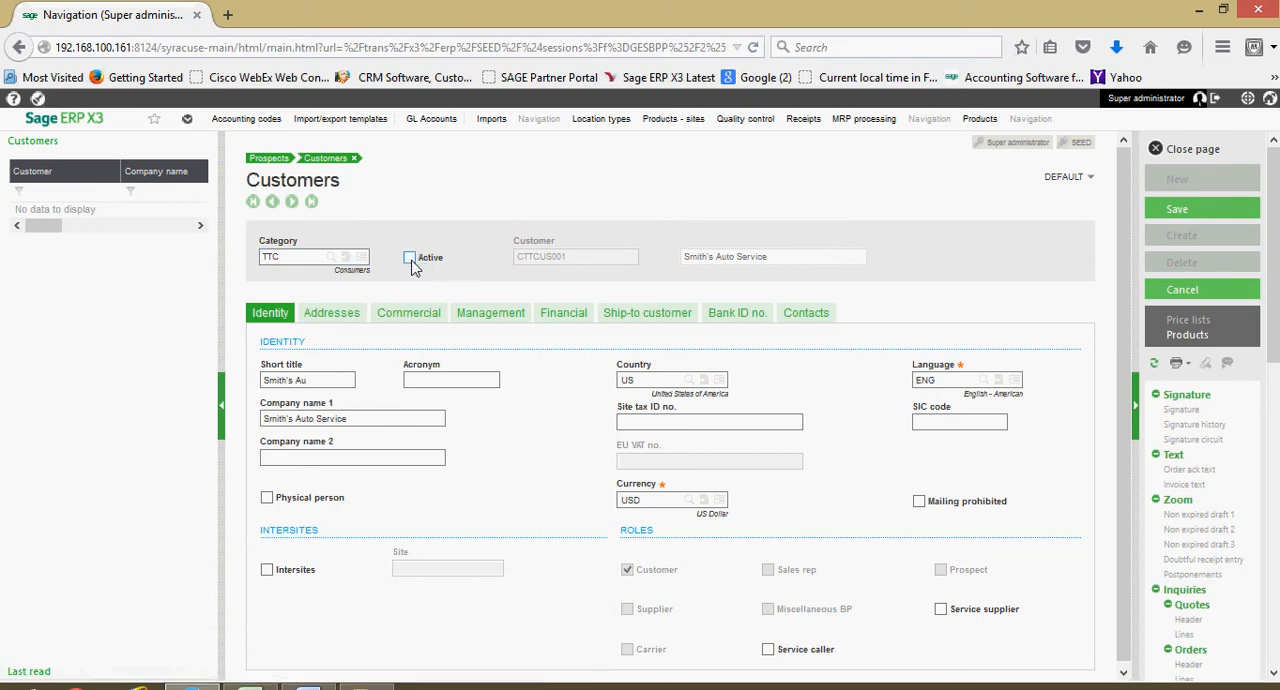
click(410, 259)
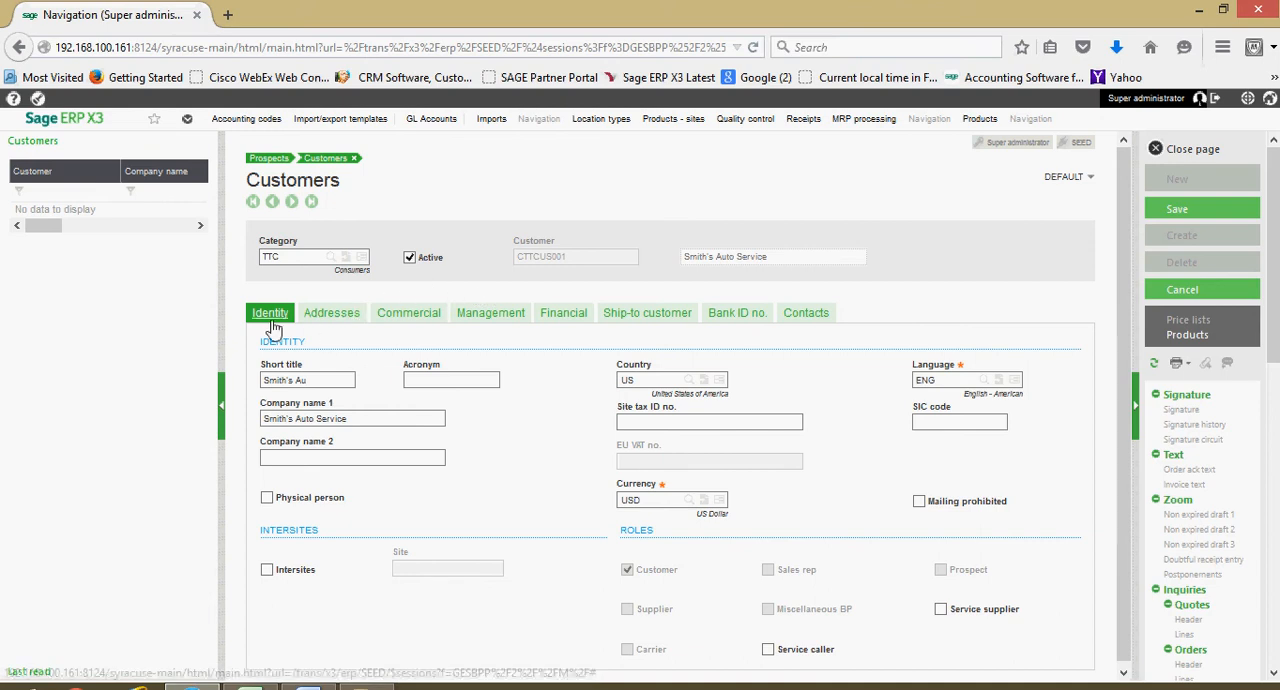
- Add a second entry with code SH01 below MAIN in the customer's address list
scroll(293, 487, down, 1)
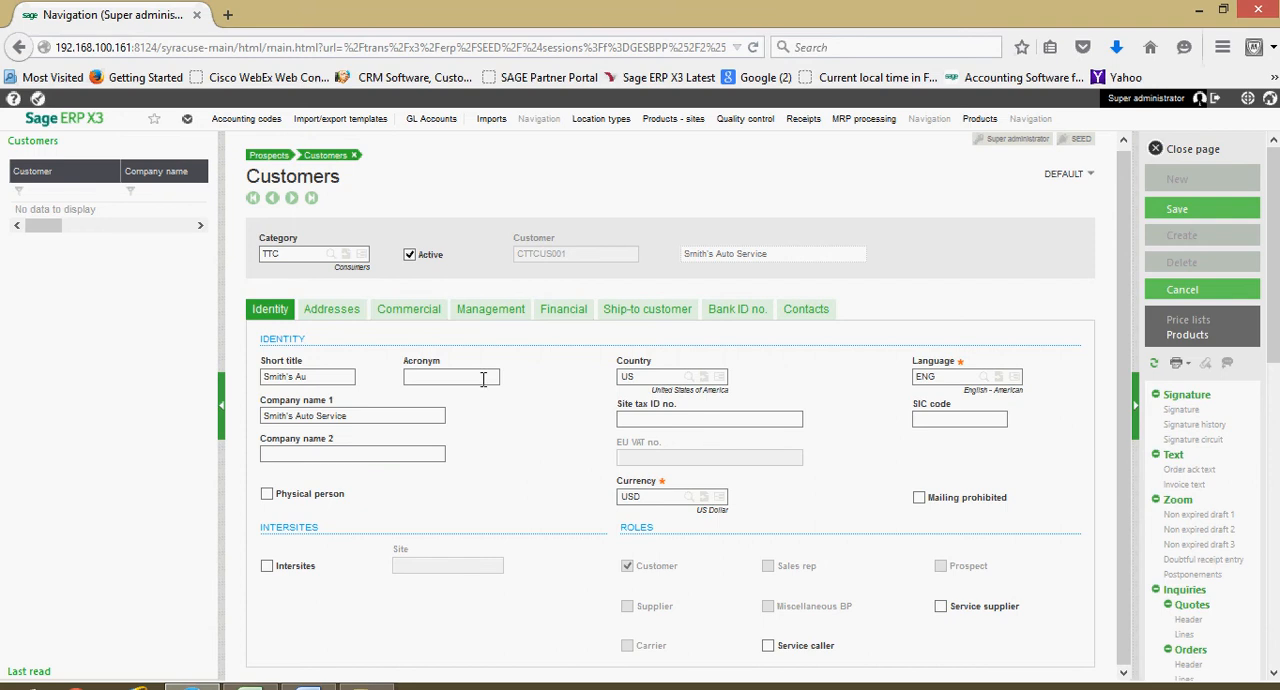
click(338, 311)
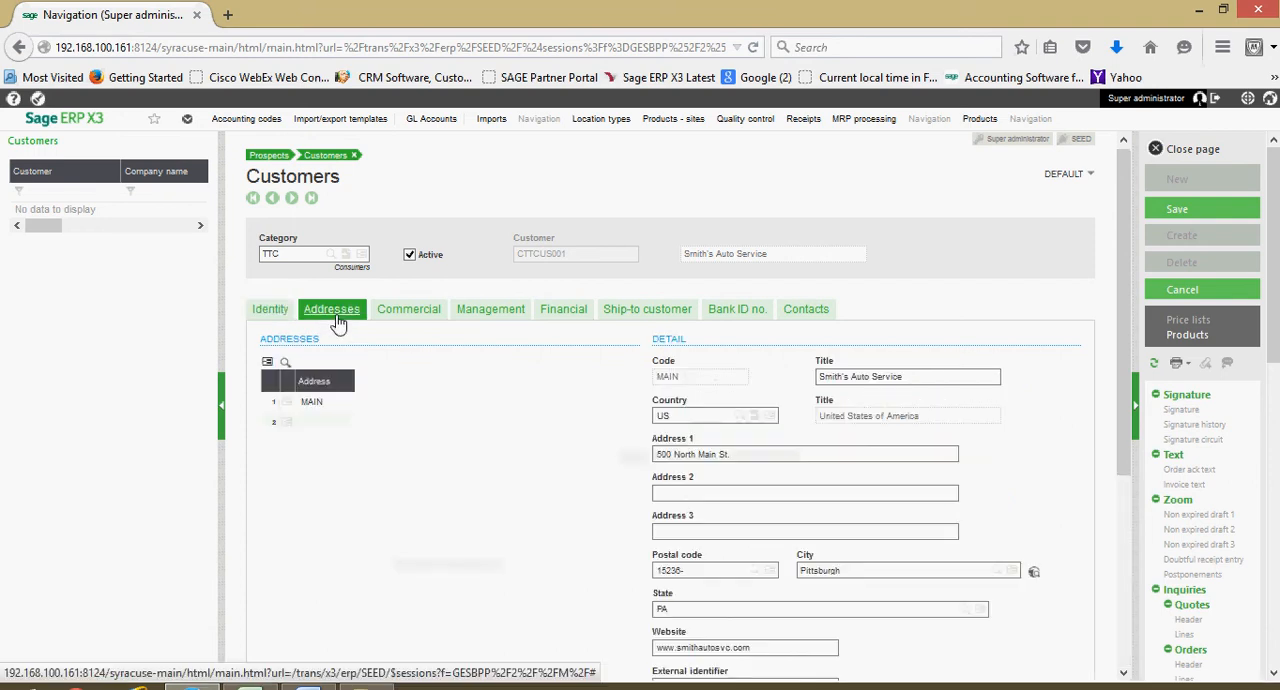
scroll(343, 374, down, 1)
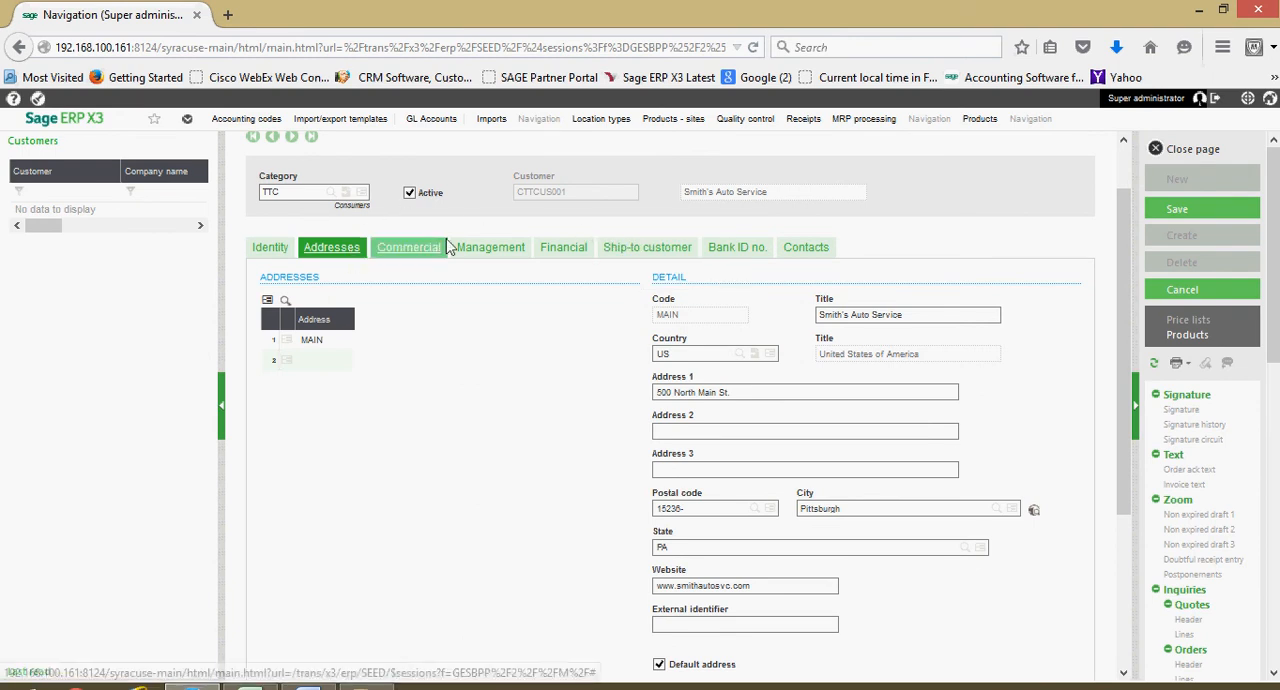
click(344, 358)
click(338, 340)
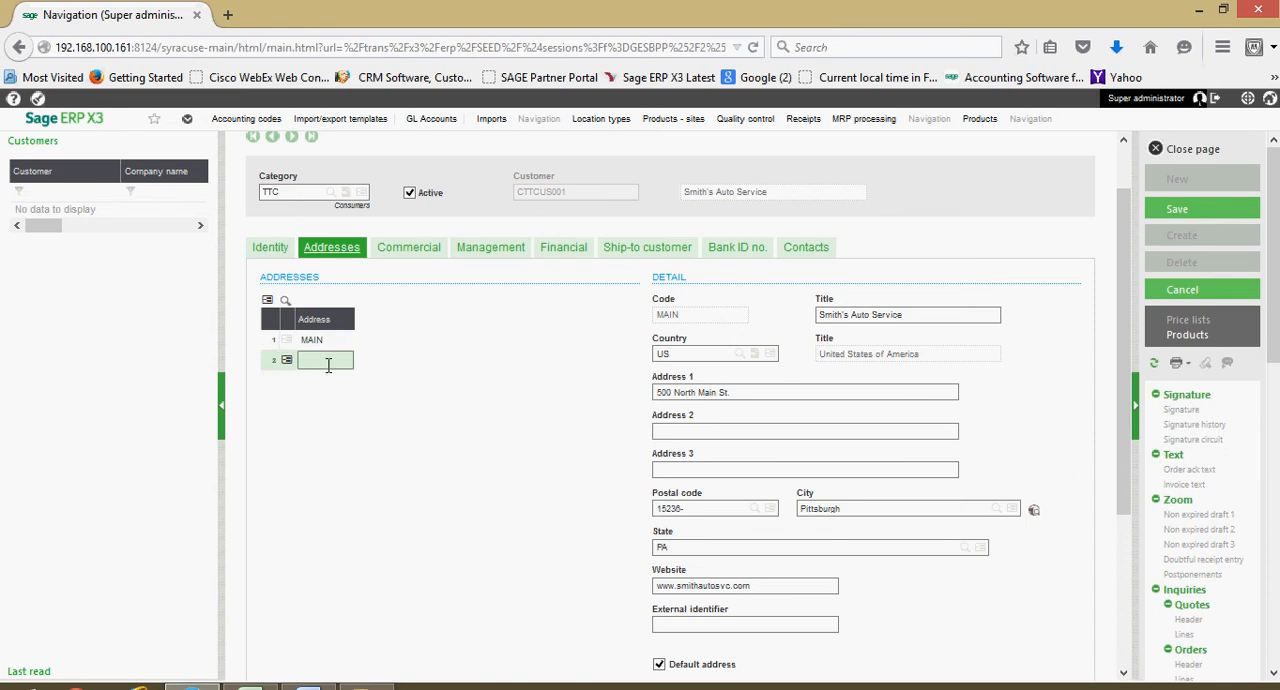
click(330, 362)
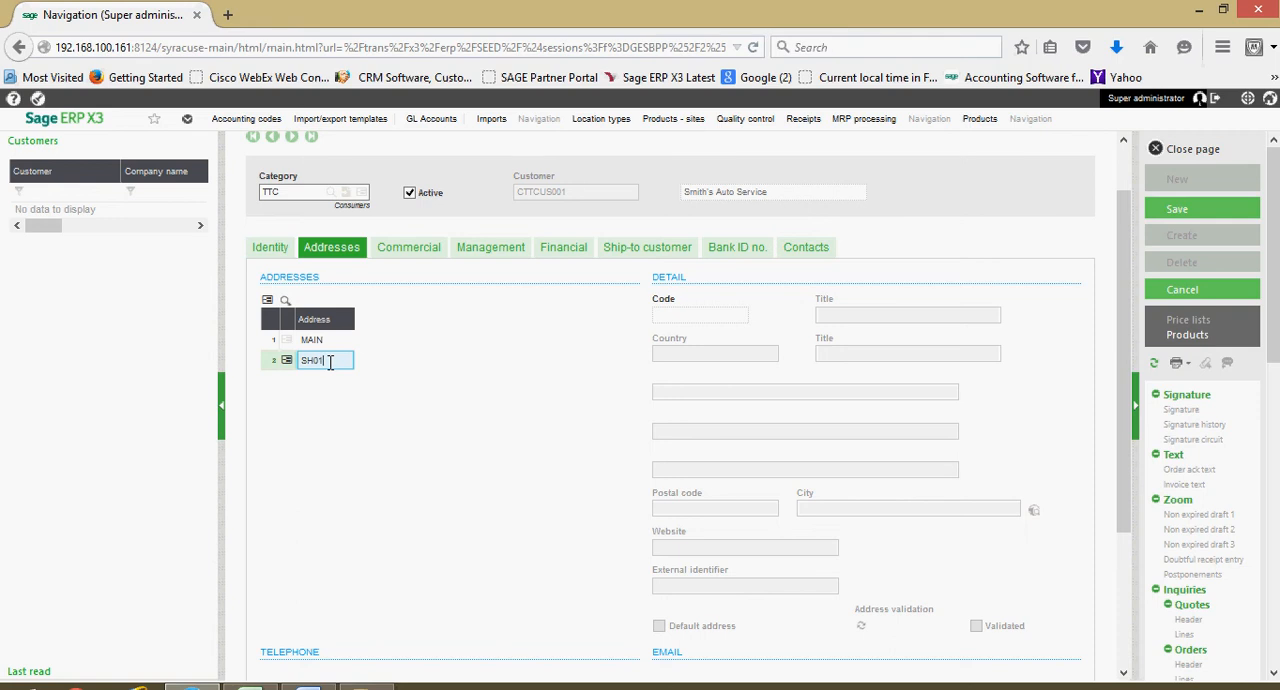
key(Tab)
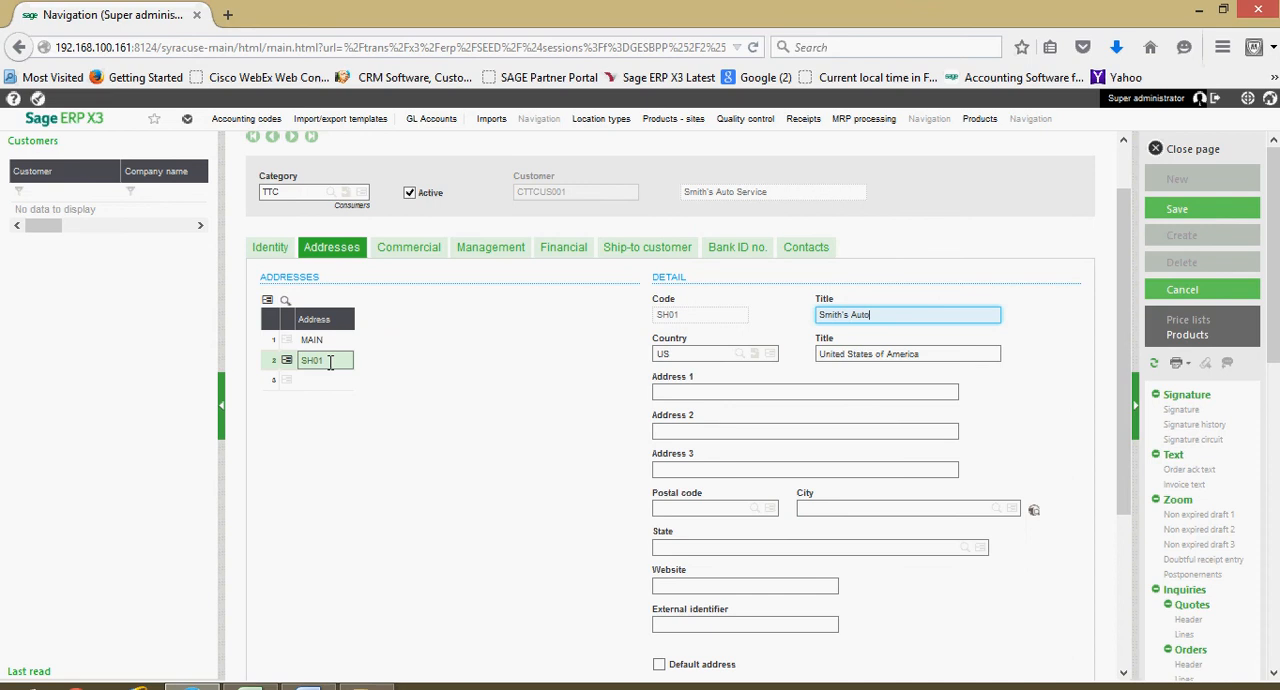
- Fill in the SH01 address with the title Smith's Auto Service, the street address and the postal code
key(Tab)
key(Tab)
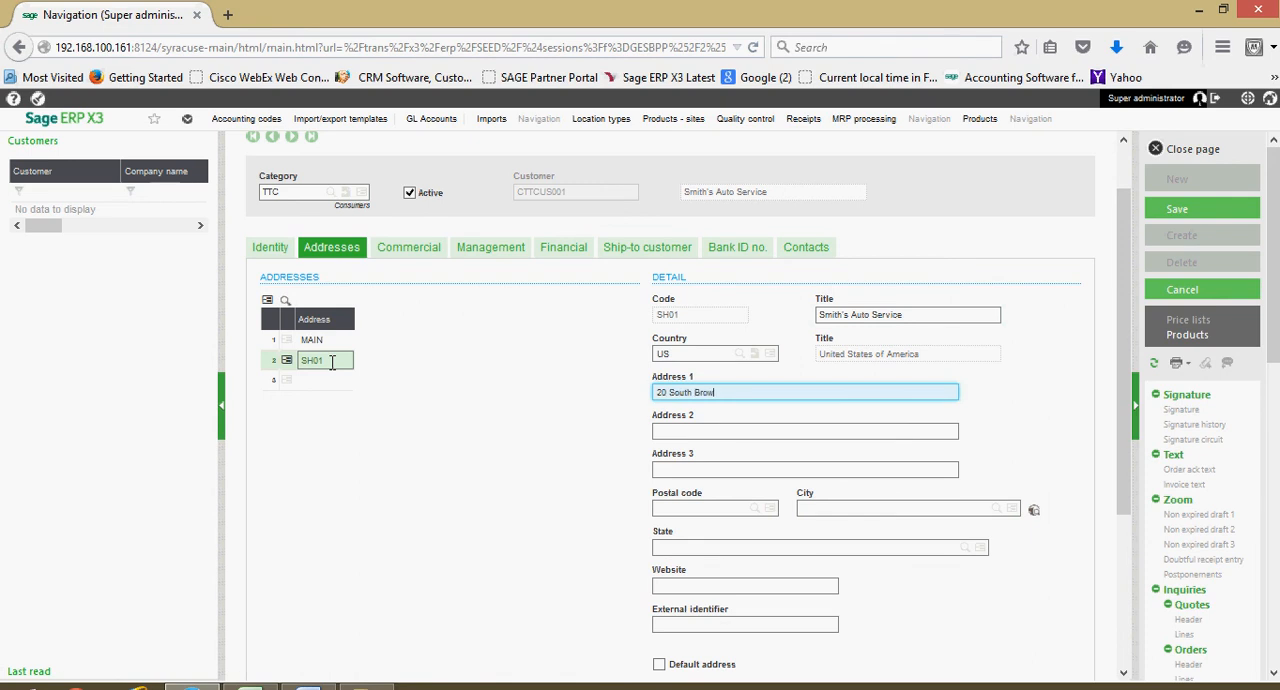
key(Tab)
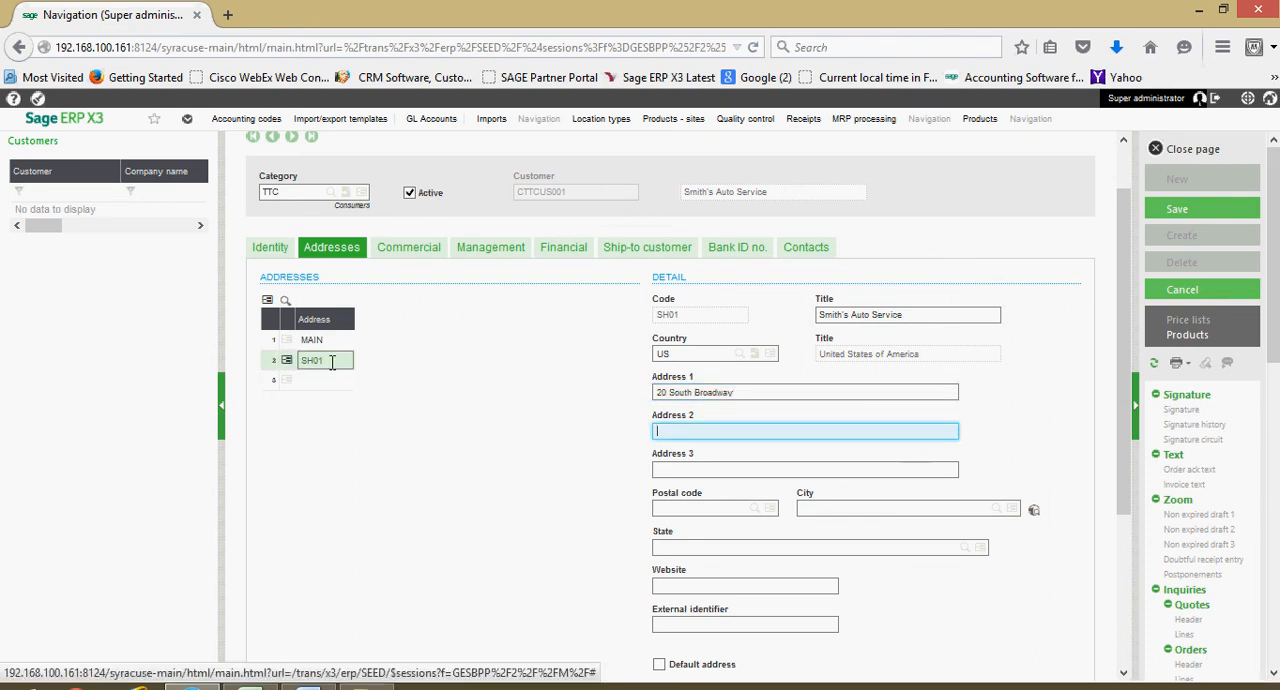
click(697, 507)
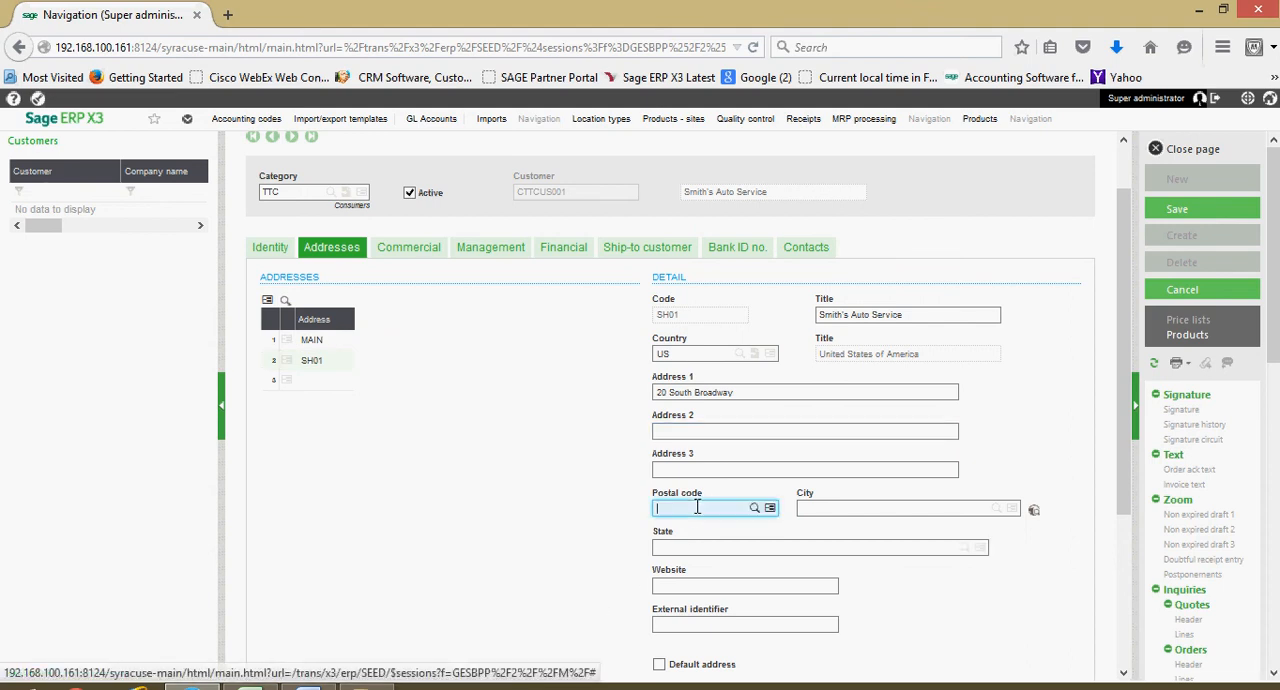
text(15301)
key(Tab)
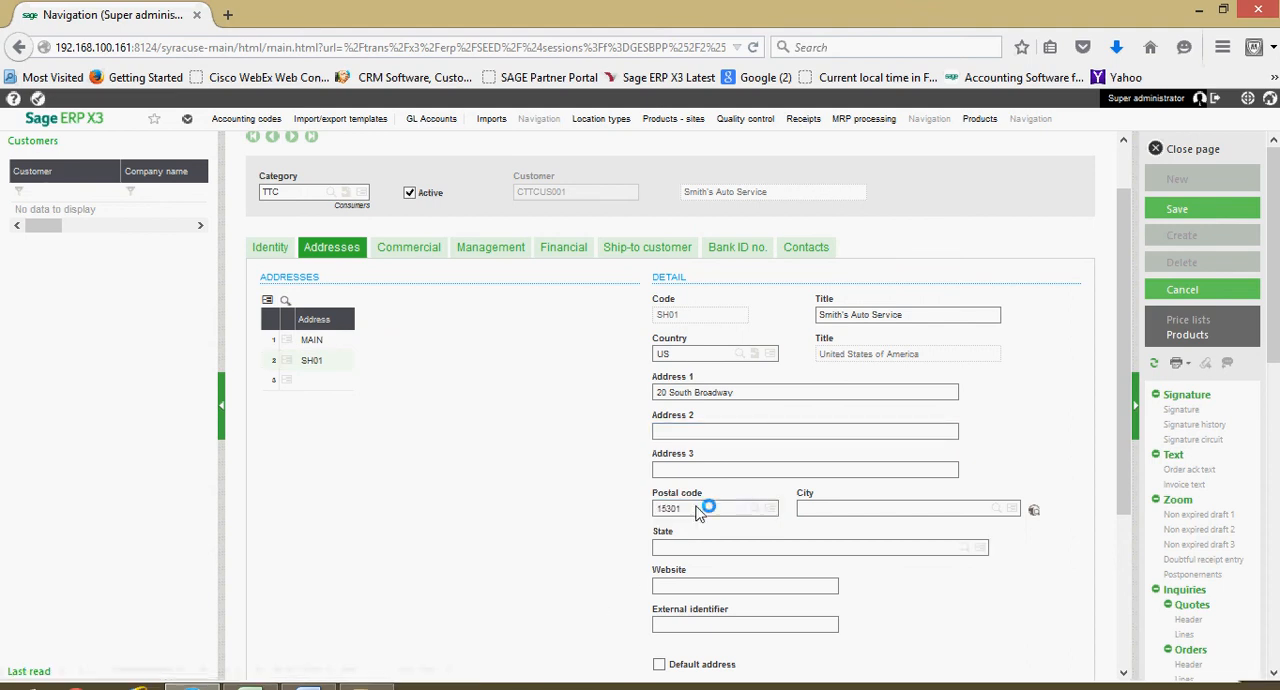
key(Tab)
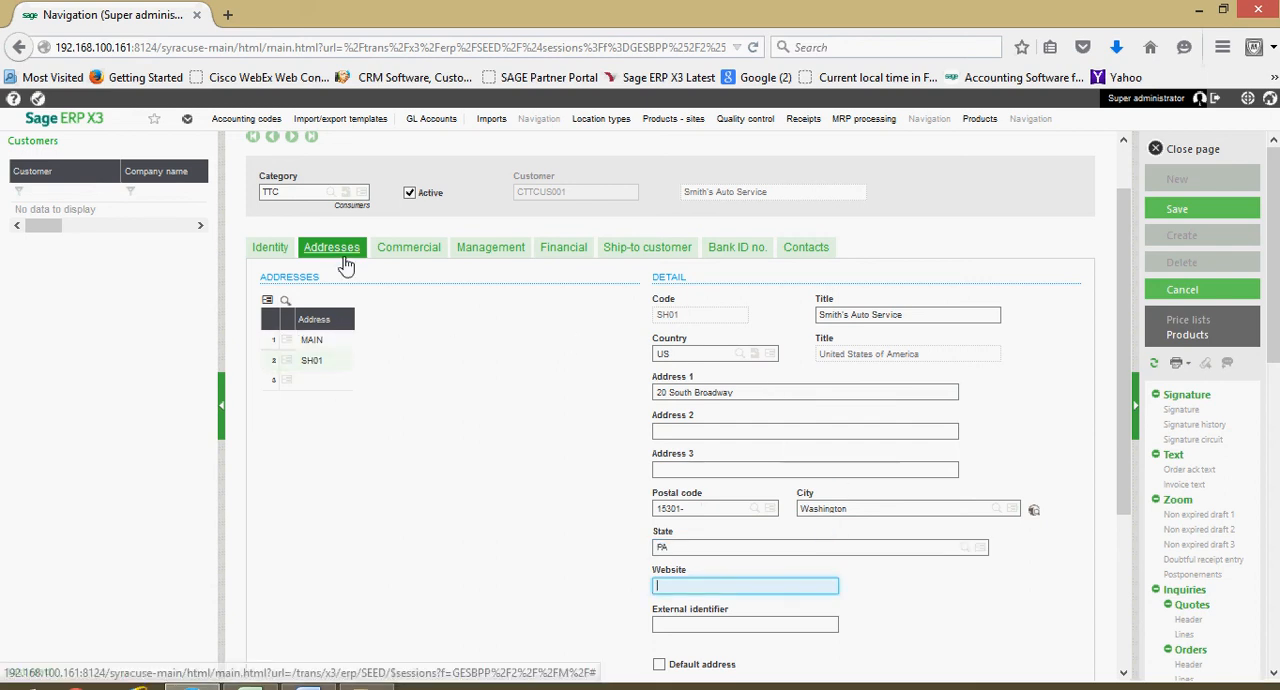
- Set the customer's financial payment terms to CASH
click(648, 250)
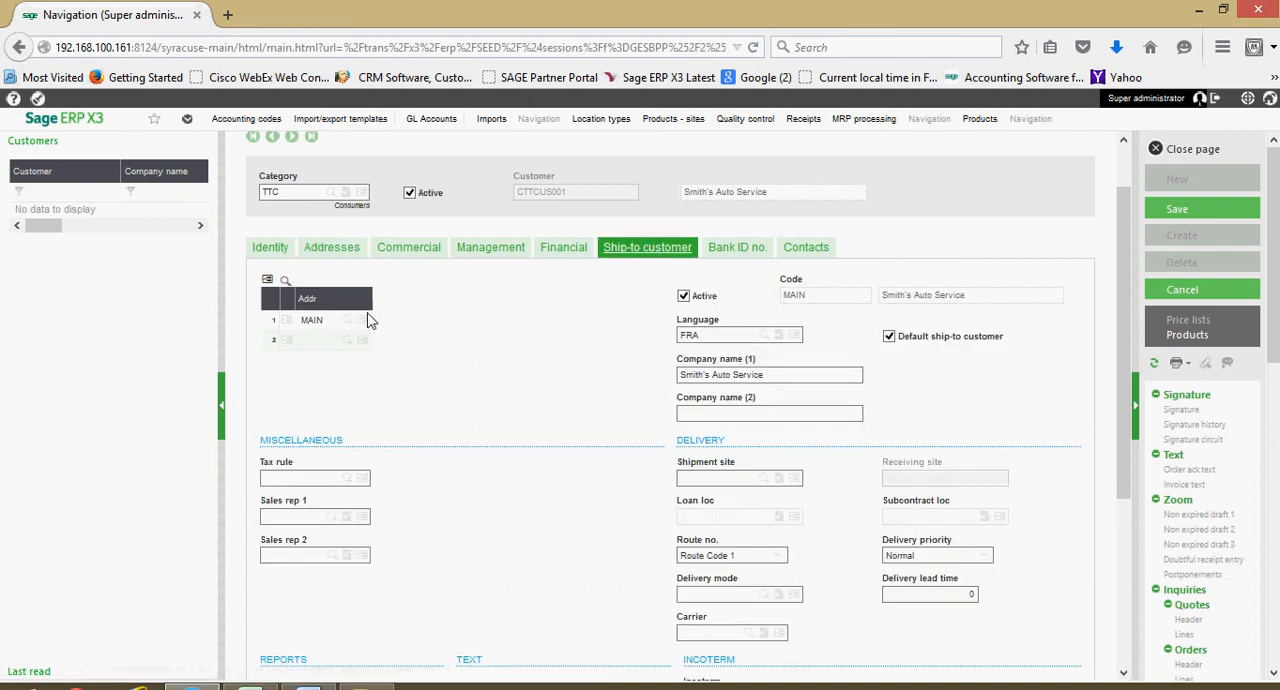
click(286, 322)
click(640, 415)
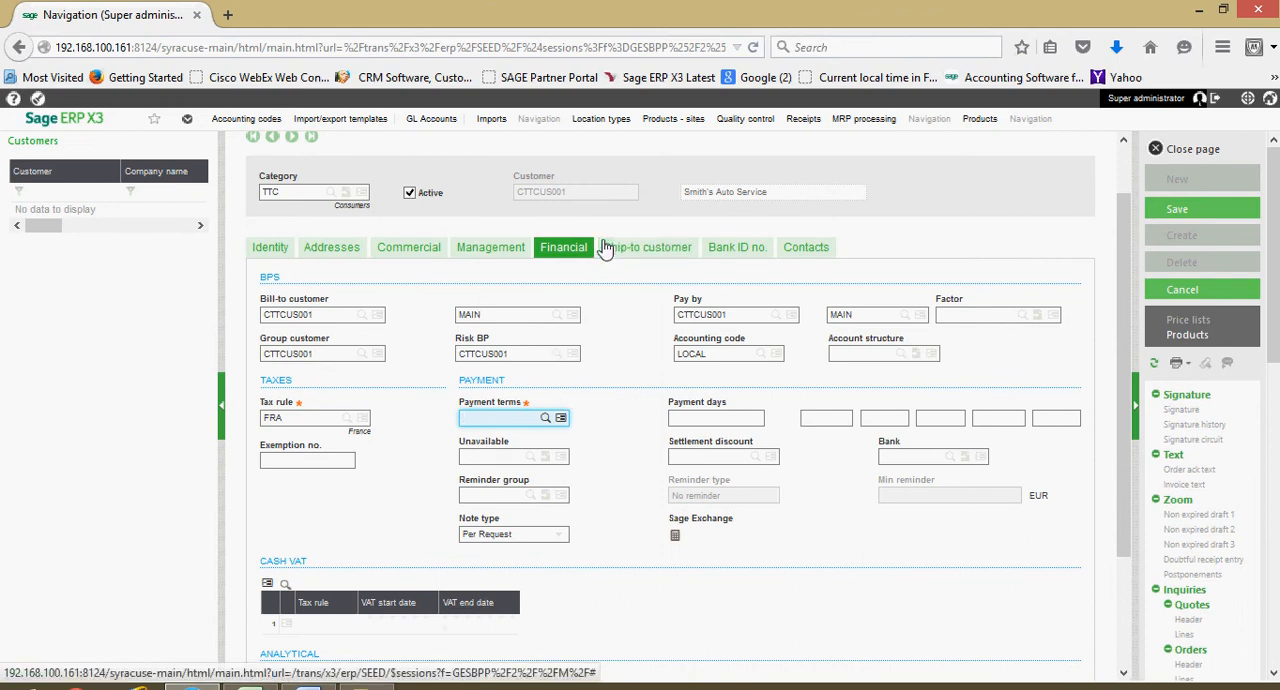
click(545, 418)
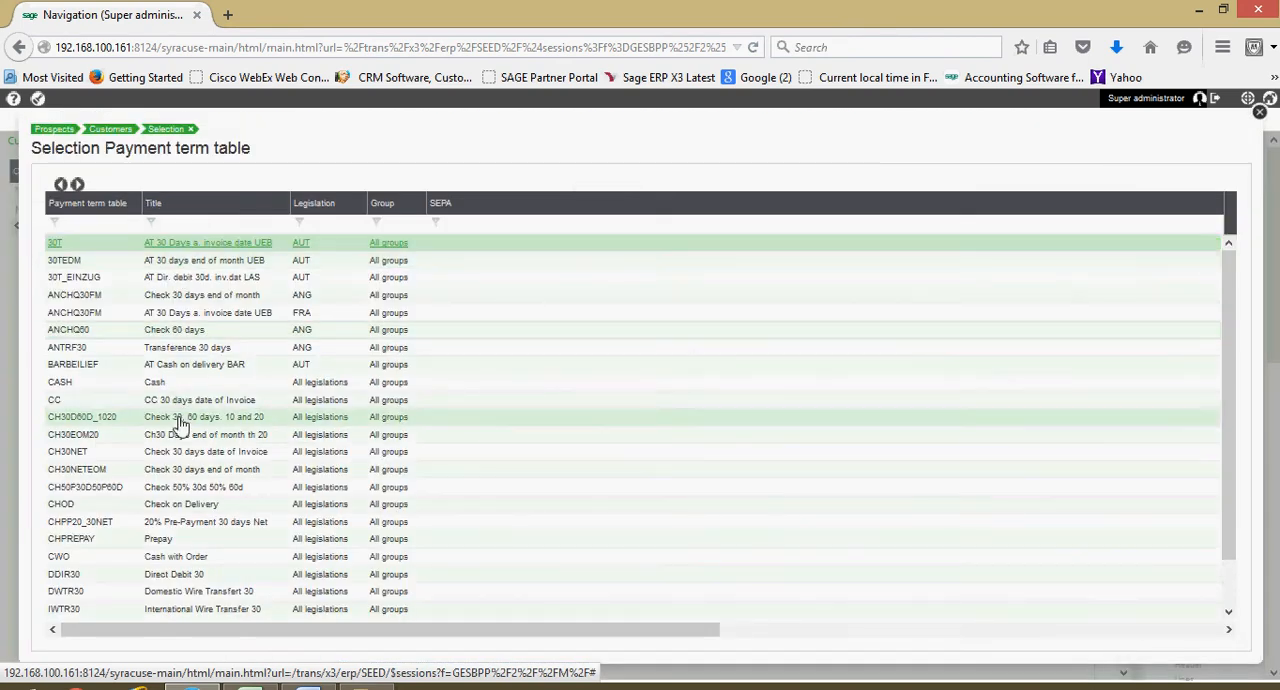
click(182, 385)
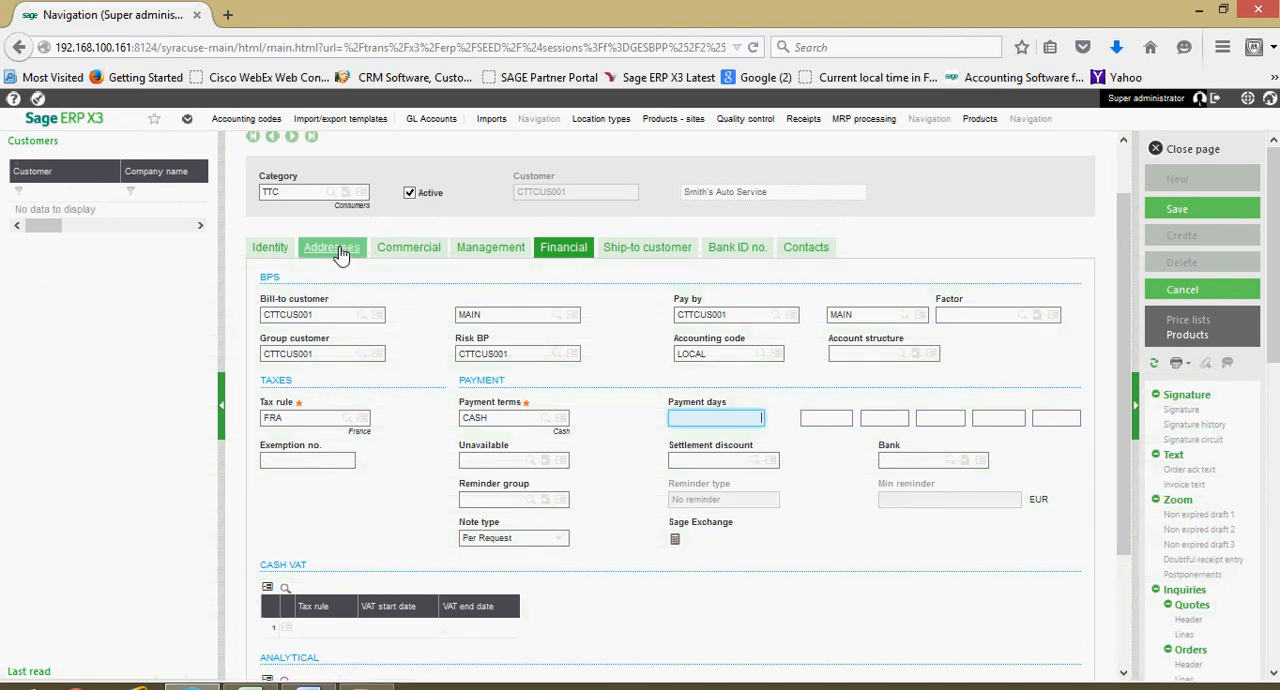
- Replace the MAIN entry in the customer's ship-to address list with SH01
click(615, 254)
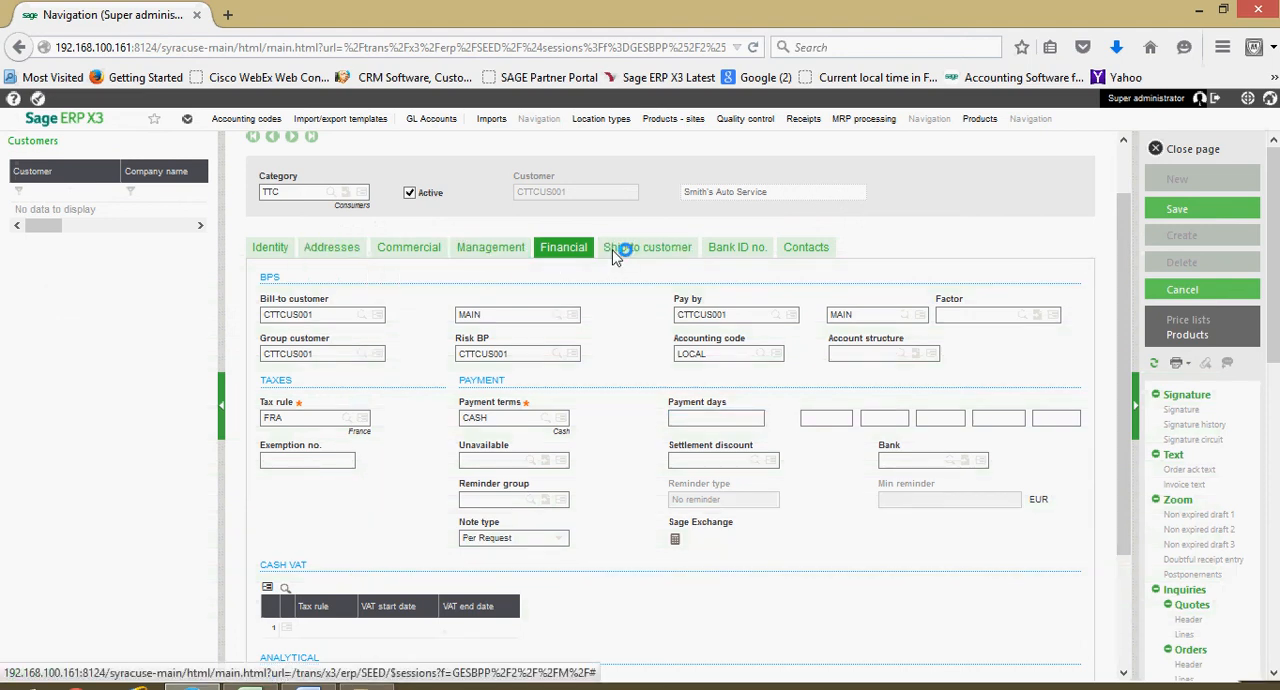
click(351, 328)
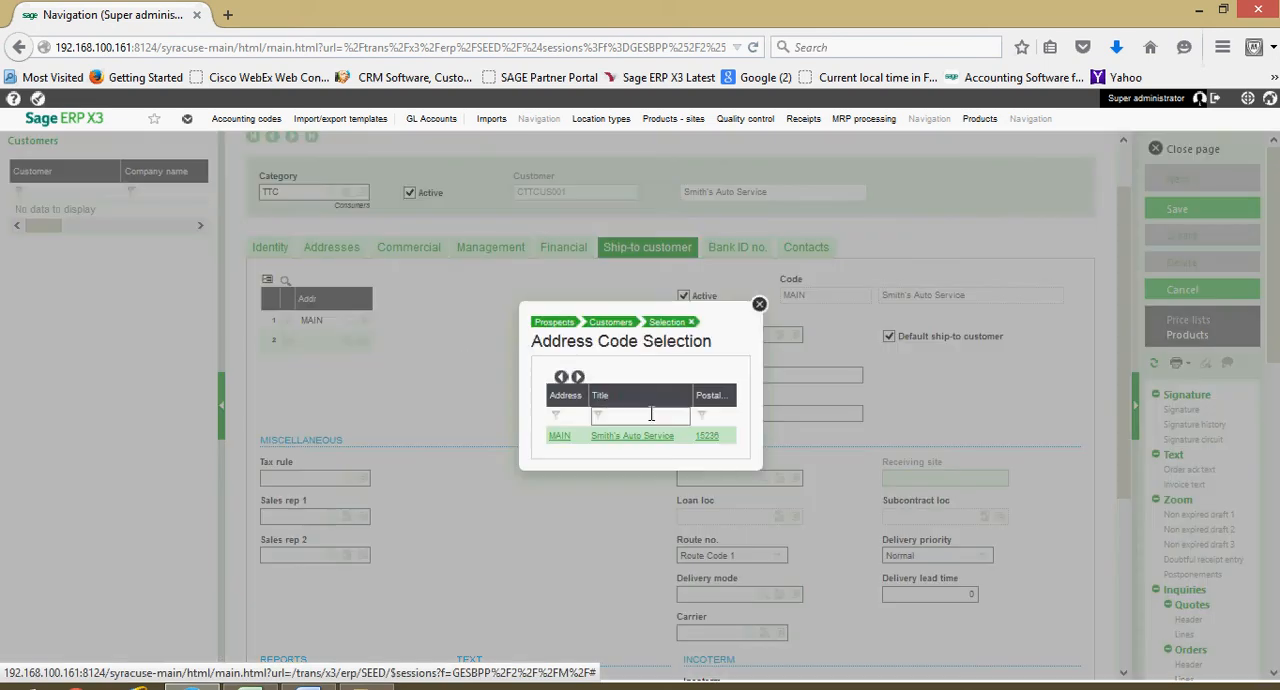
click(759, 305)
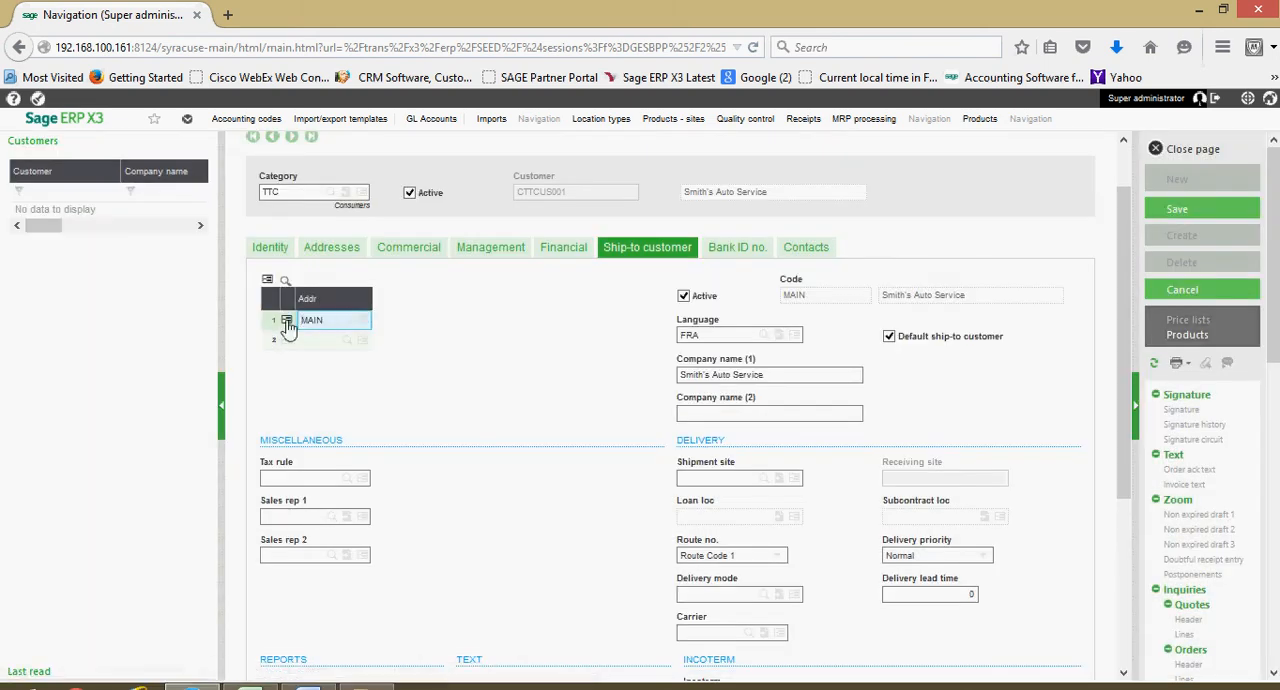
click(287, 320)
click(318, 360)
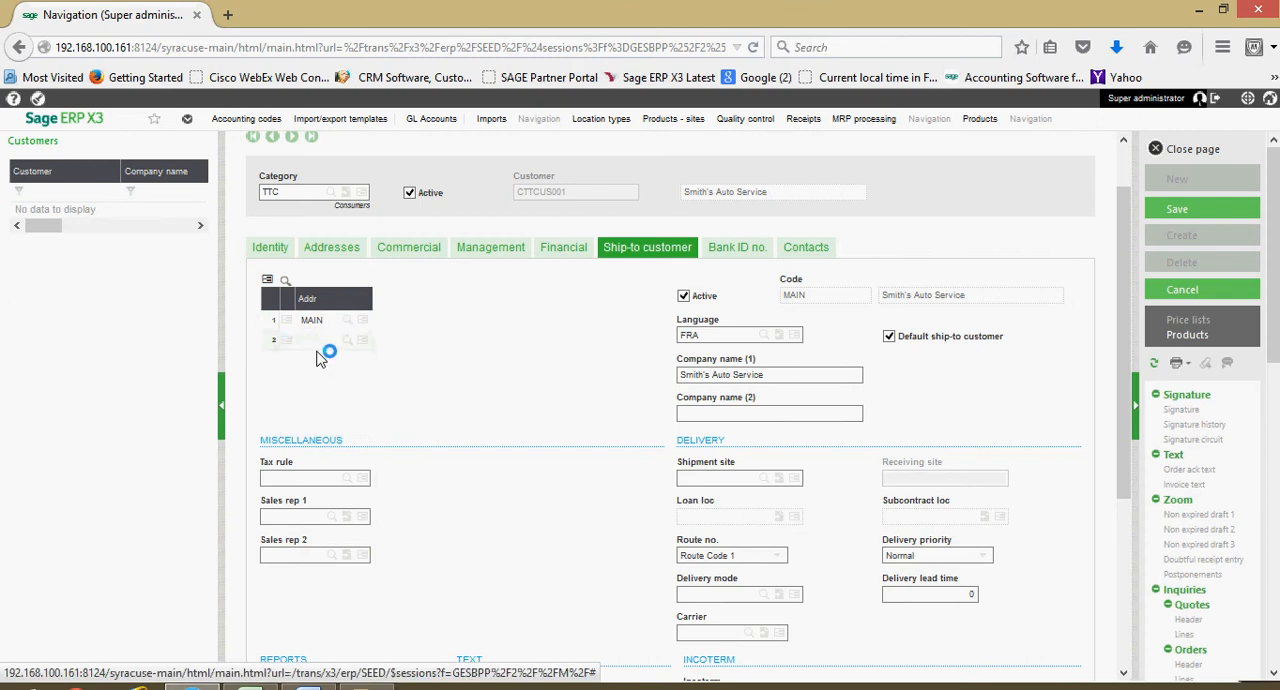
text(sho)
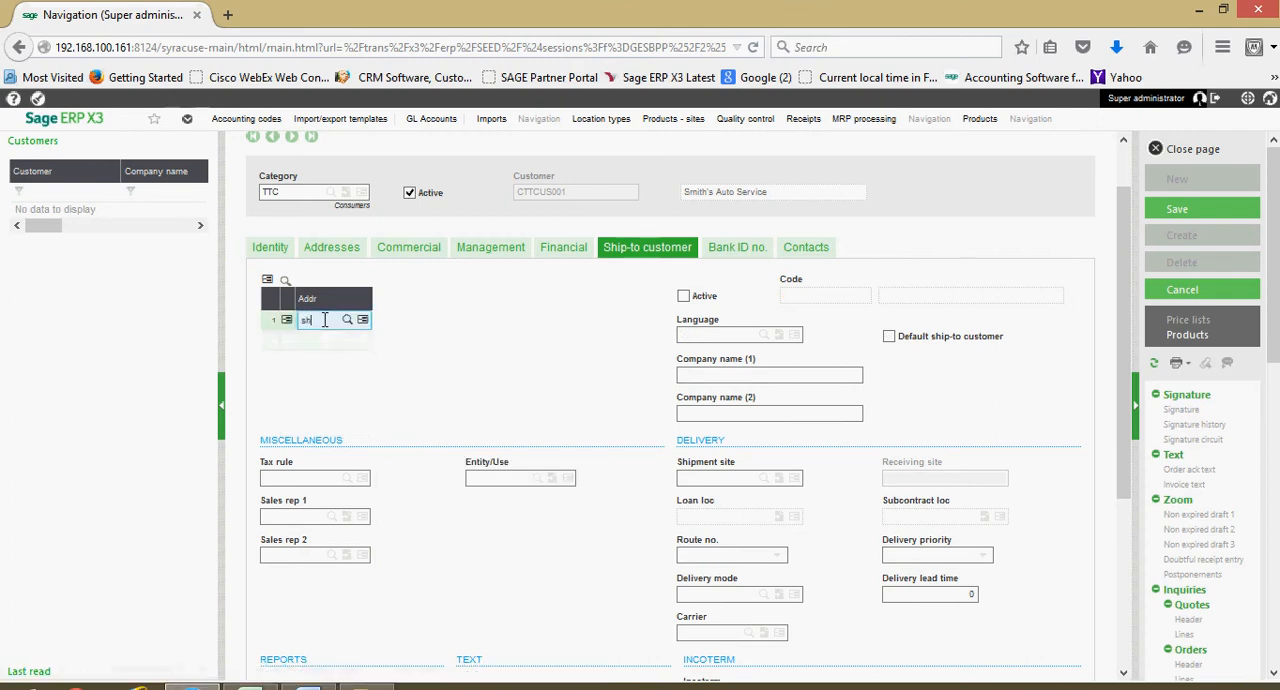
key(Tab)
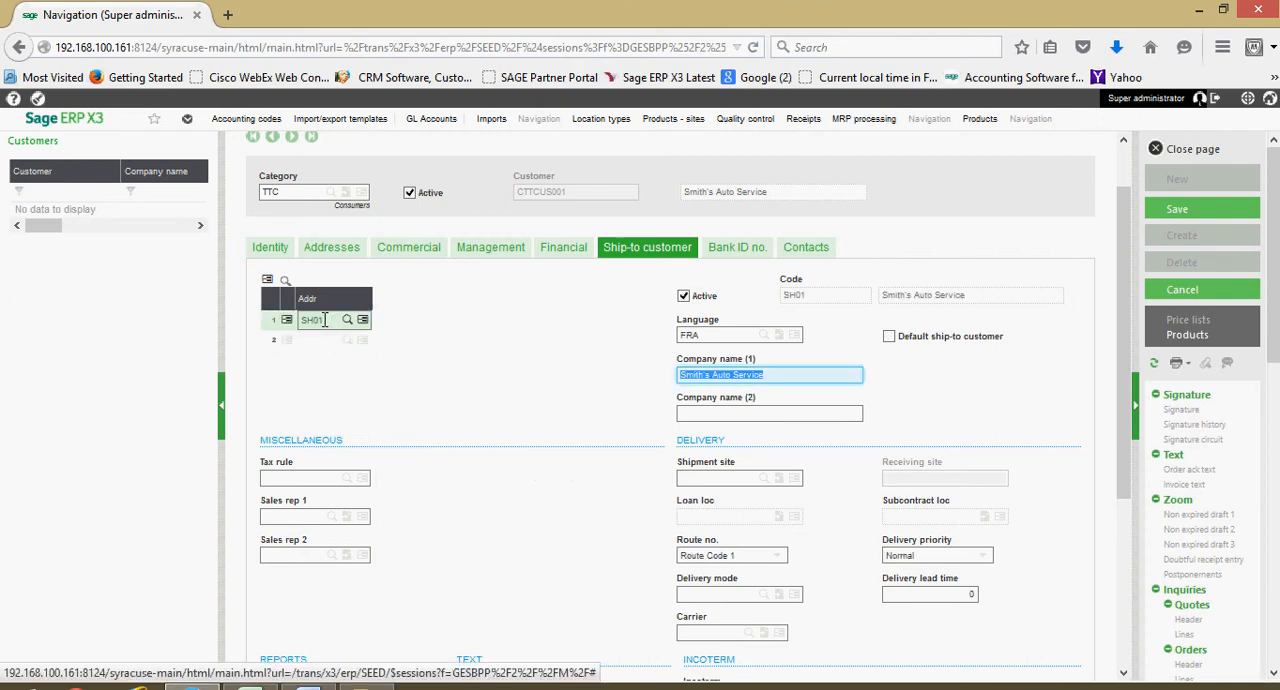
- Set the language of the SH01 ship-to address to ENG
click(741, 336)
click(620, 349)
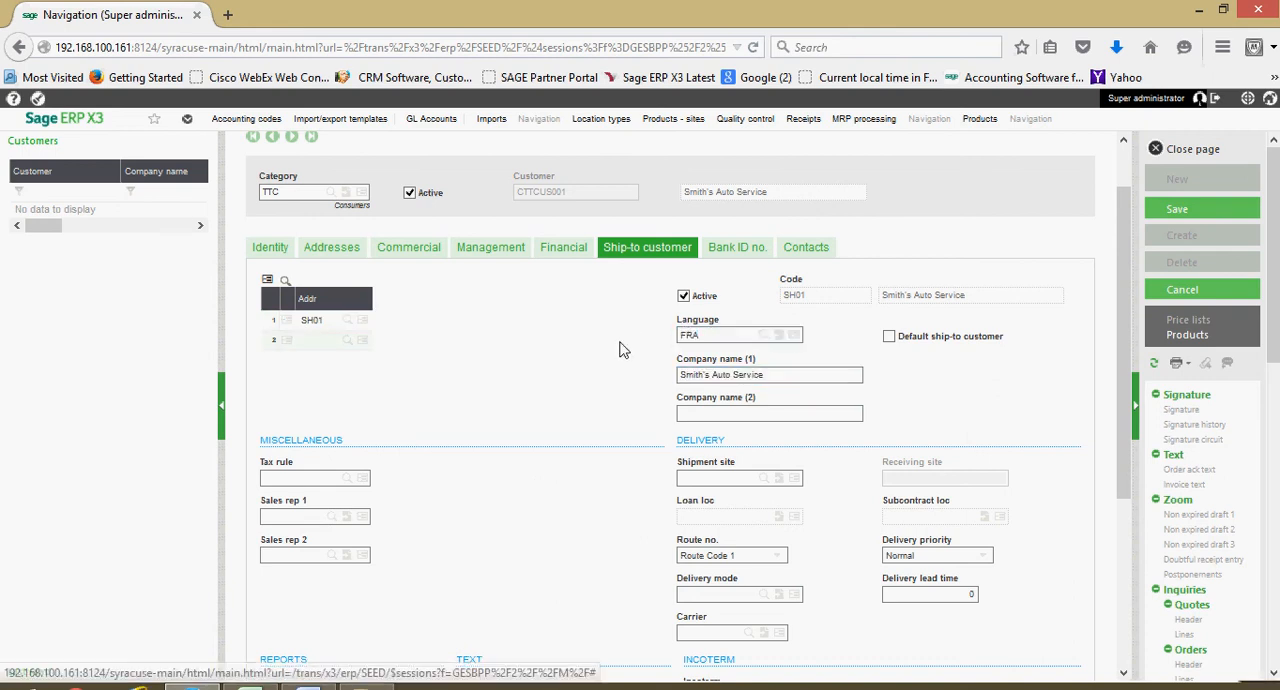
double_click(712, 336)
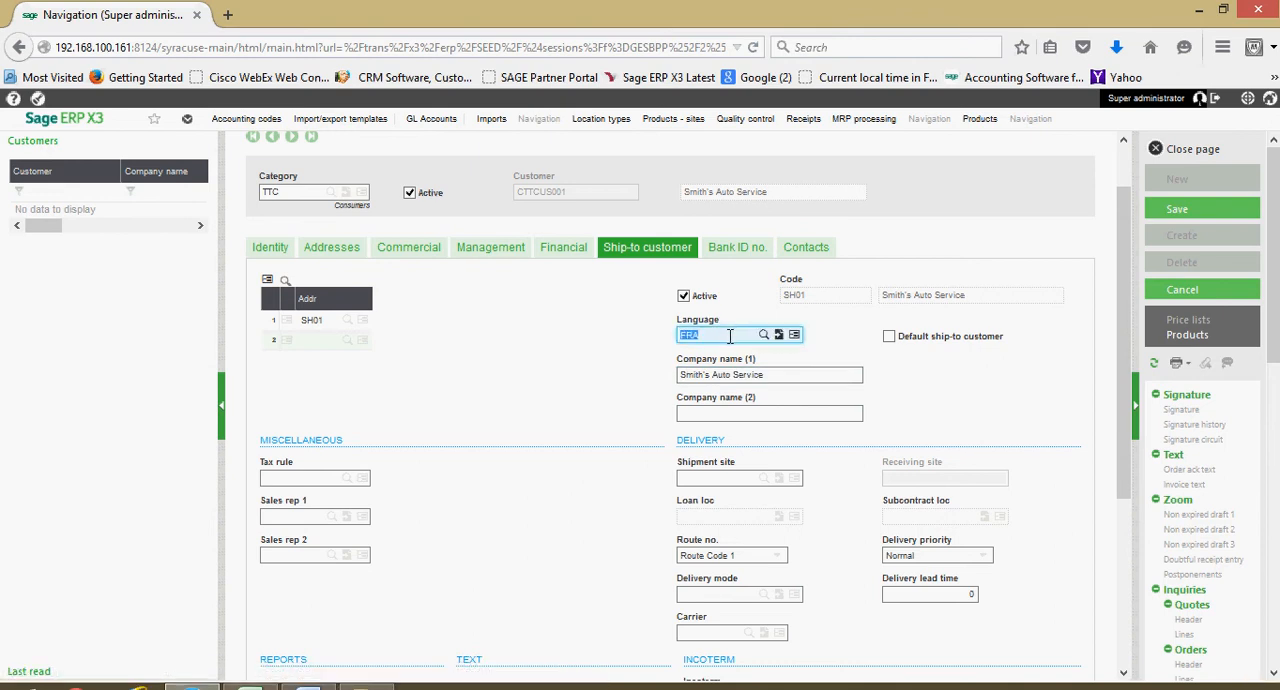
text(ENG)
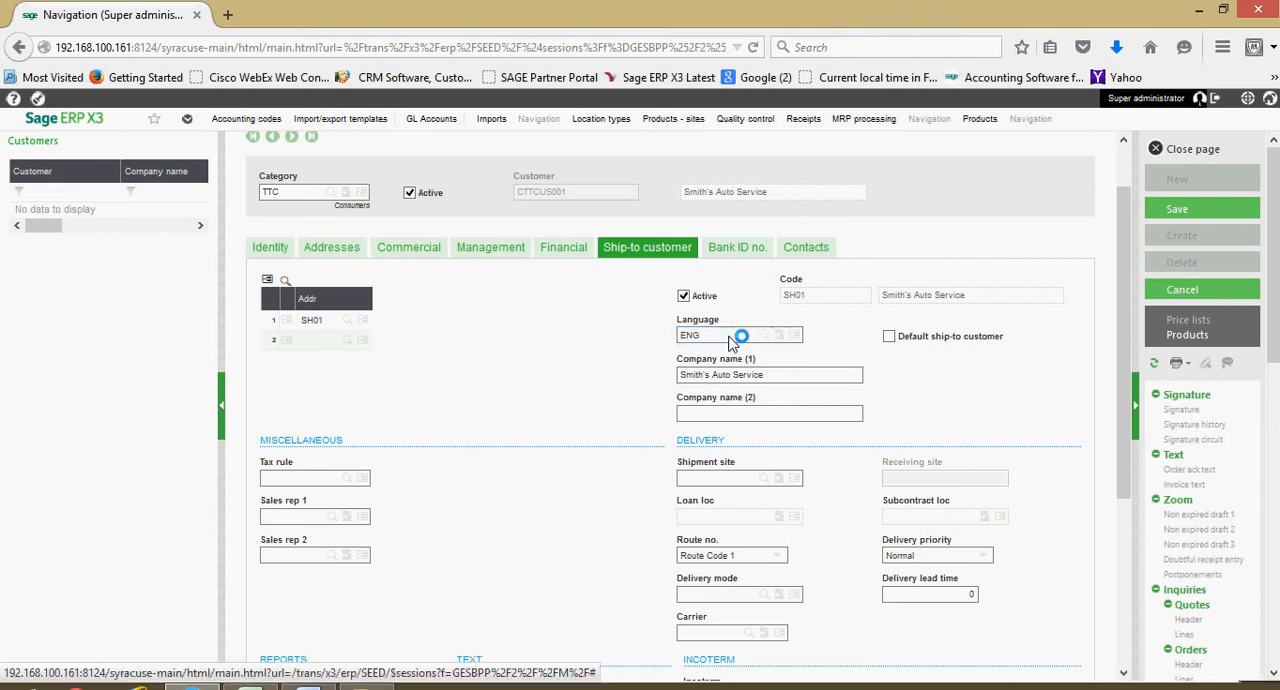
- Assign the tax rule TAX (Taxed) to the SH01 ship-to address
click(660, 383)
scroll(660, 383, down, 3)
scroll(658, 383, down, 1)
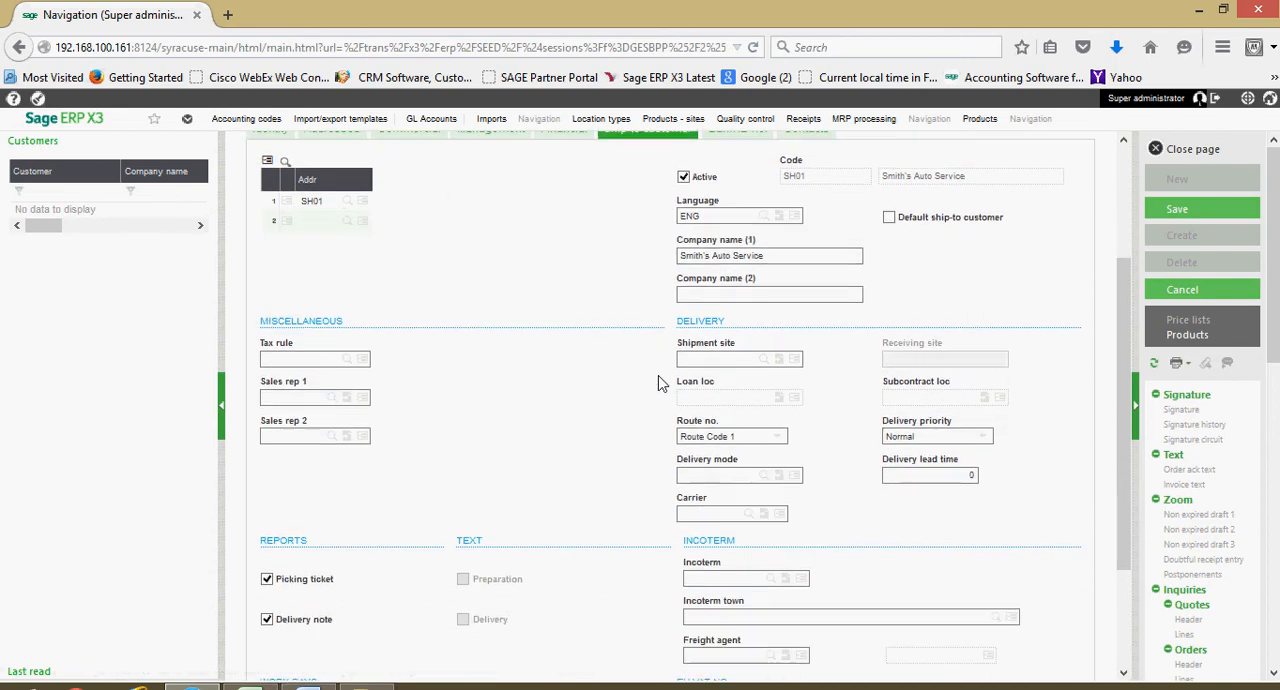
click(348, 358)
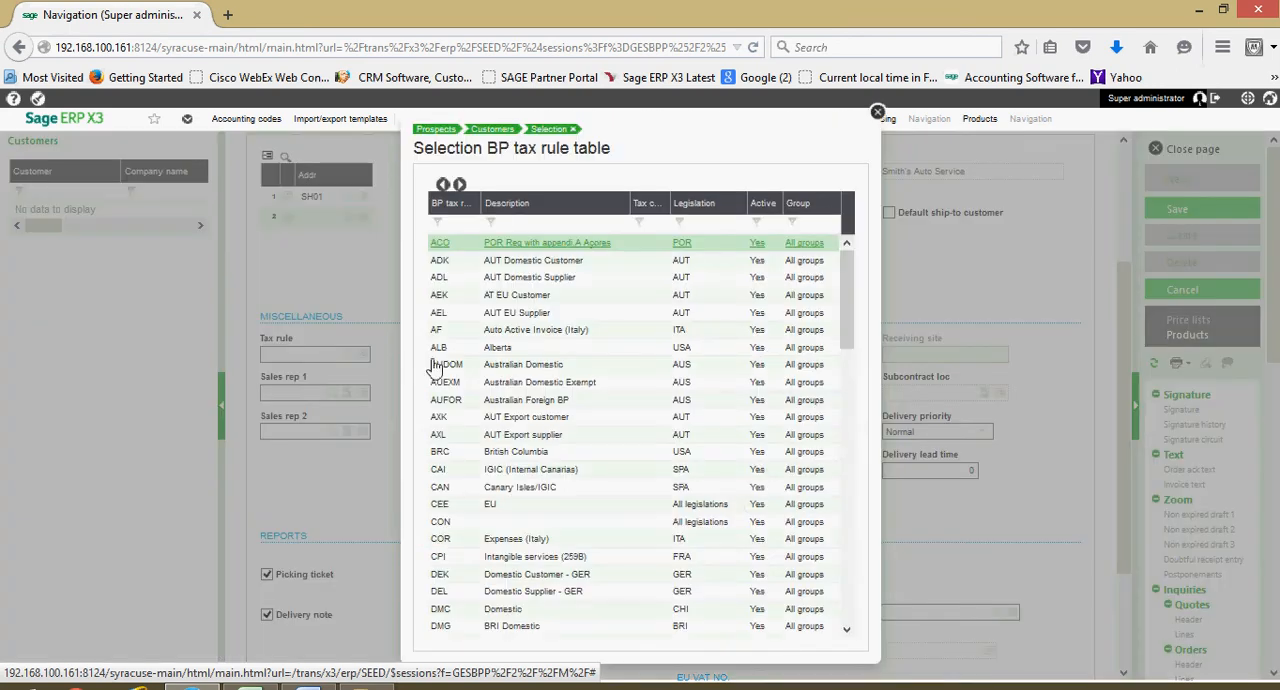
scroll(470, 420, down, 2)
scroll(520, 512, down, 5)
drag(851, 407, 863, 578)
click(603, 514)
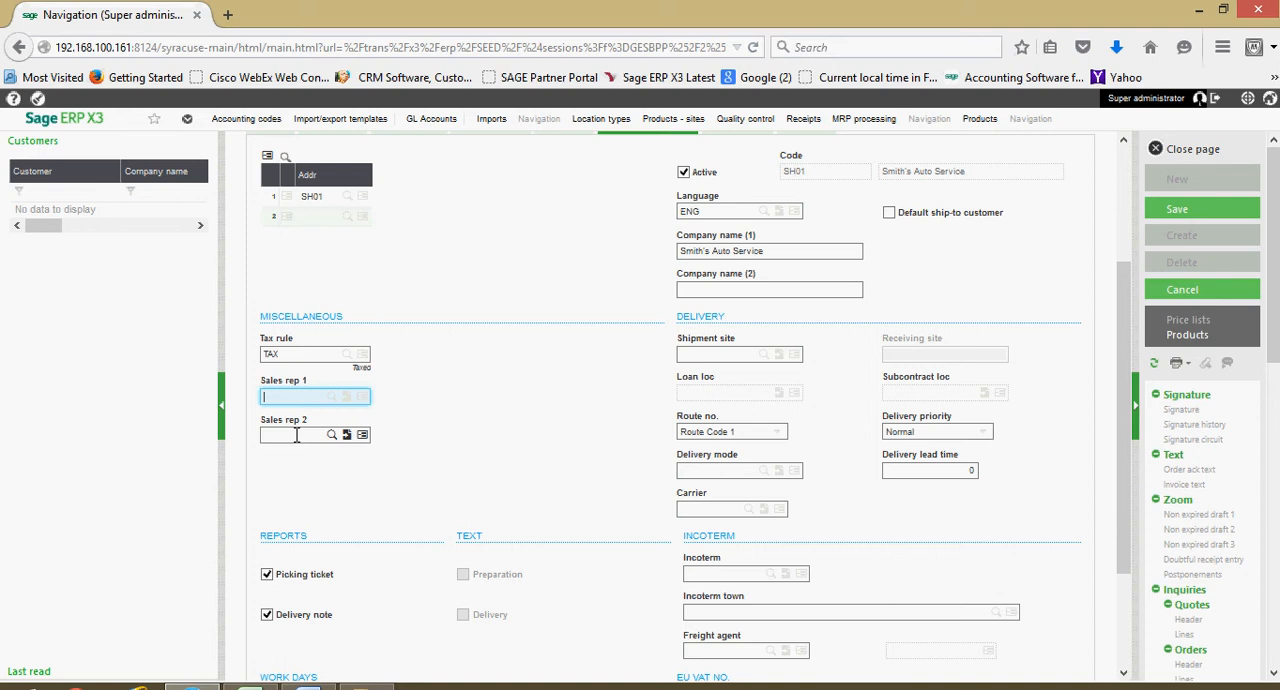
- Review the remaining ship-to settings and set the SH01 shipment site to AO011
scroll(296, 445, down, 2)
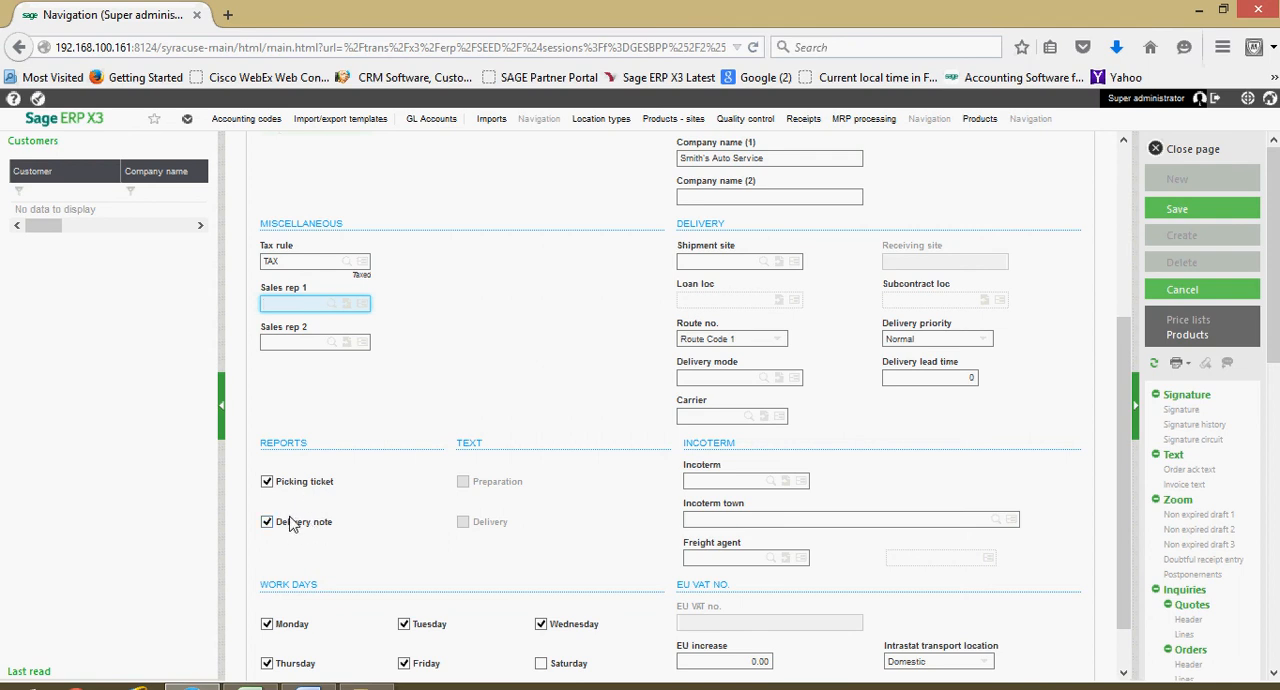
scroll(290, 525, down, 1)
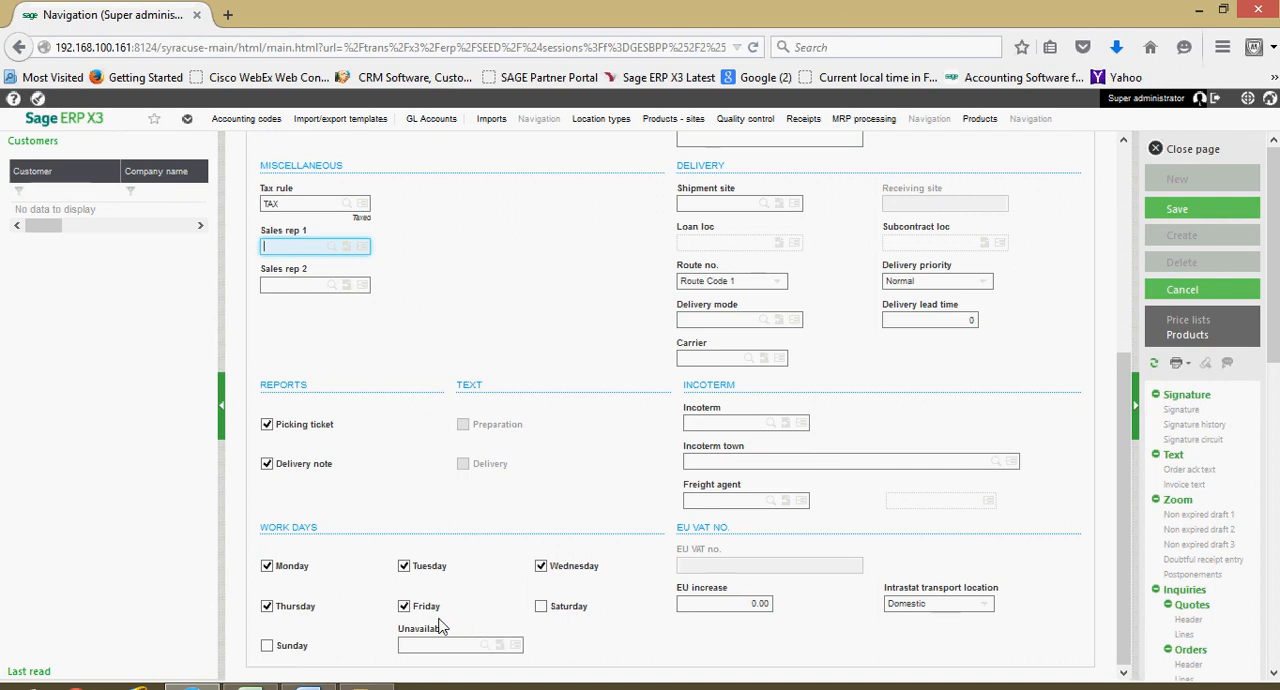
scroll(440, 627, up, 5)
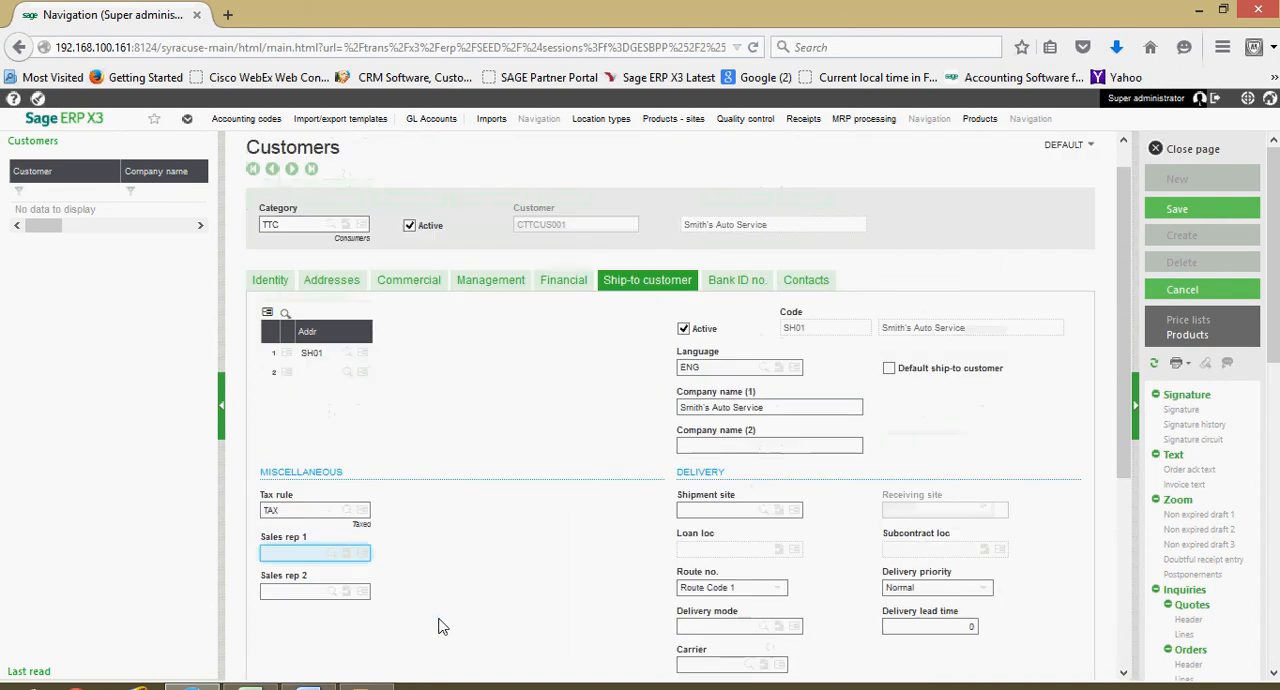
scroll(440, 608, down, 1)
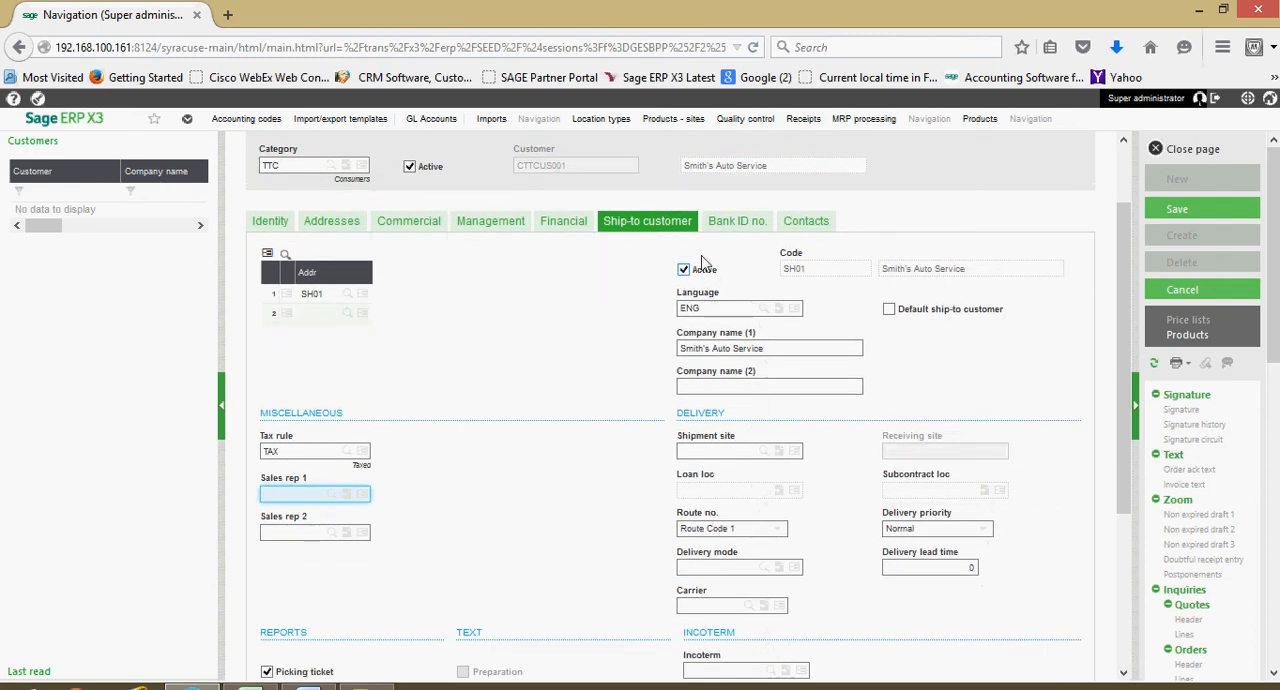
scroll(708, 380, down, 1)
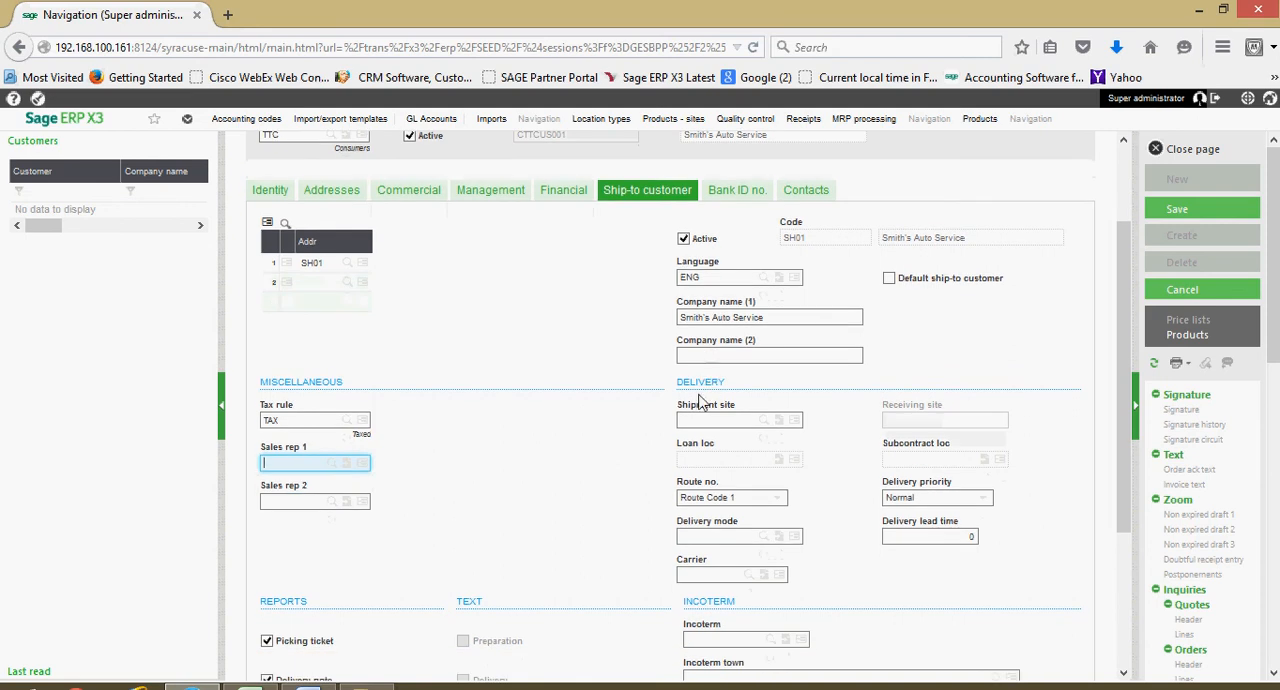
click(768, 424)
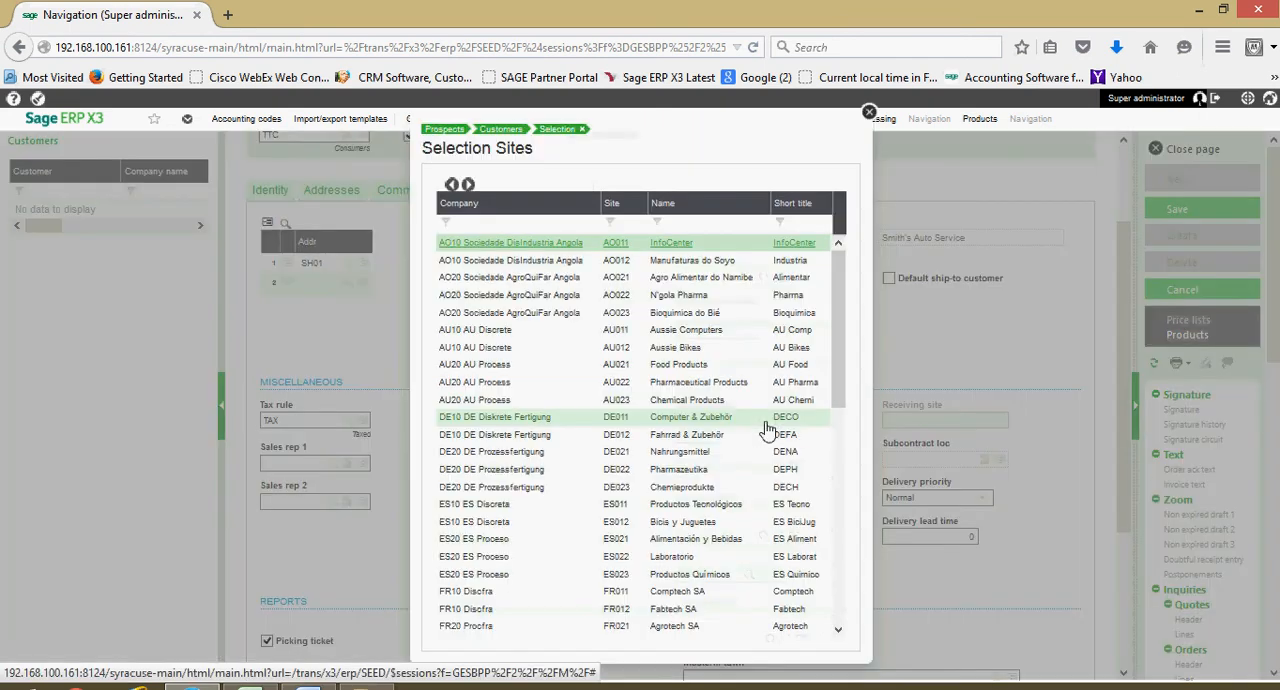
click(666, 245)
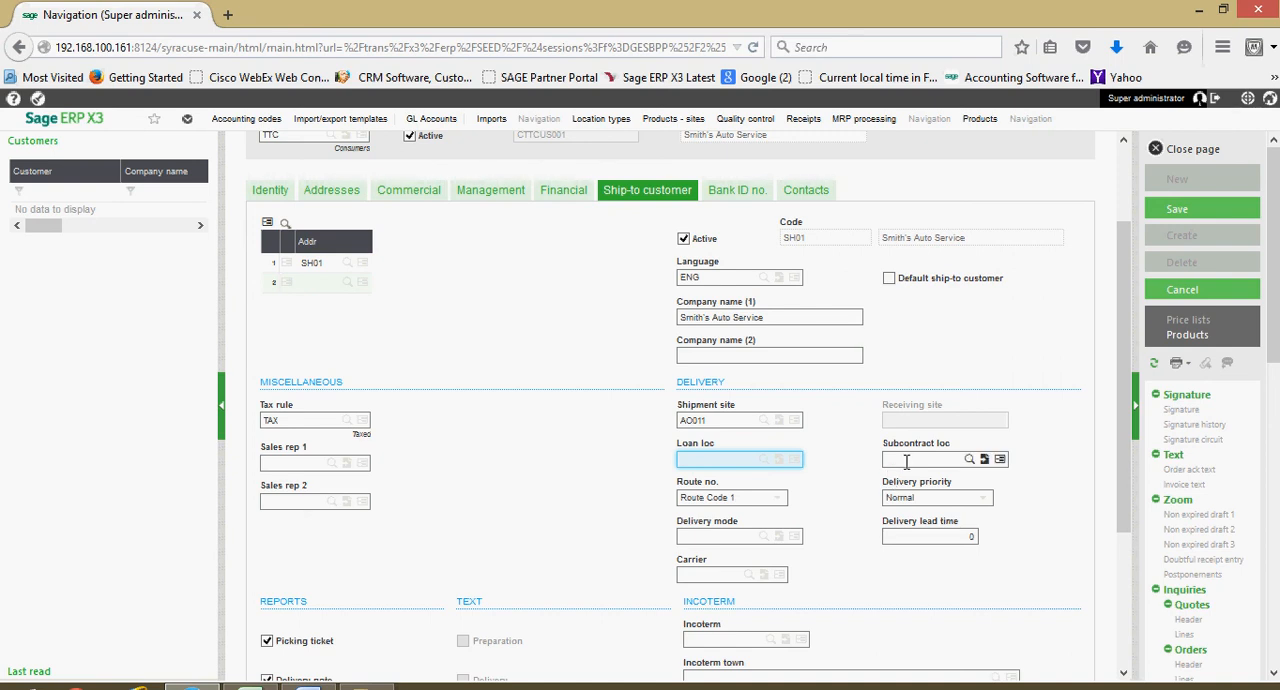
- Select Route Code 1 as the SH01 delivery route and Normal as its delivery priority
scroll(906, 461, down, 1)
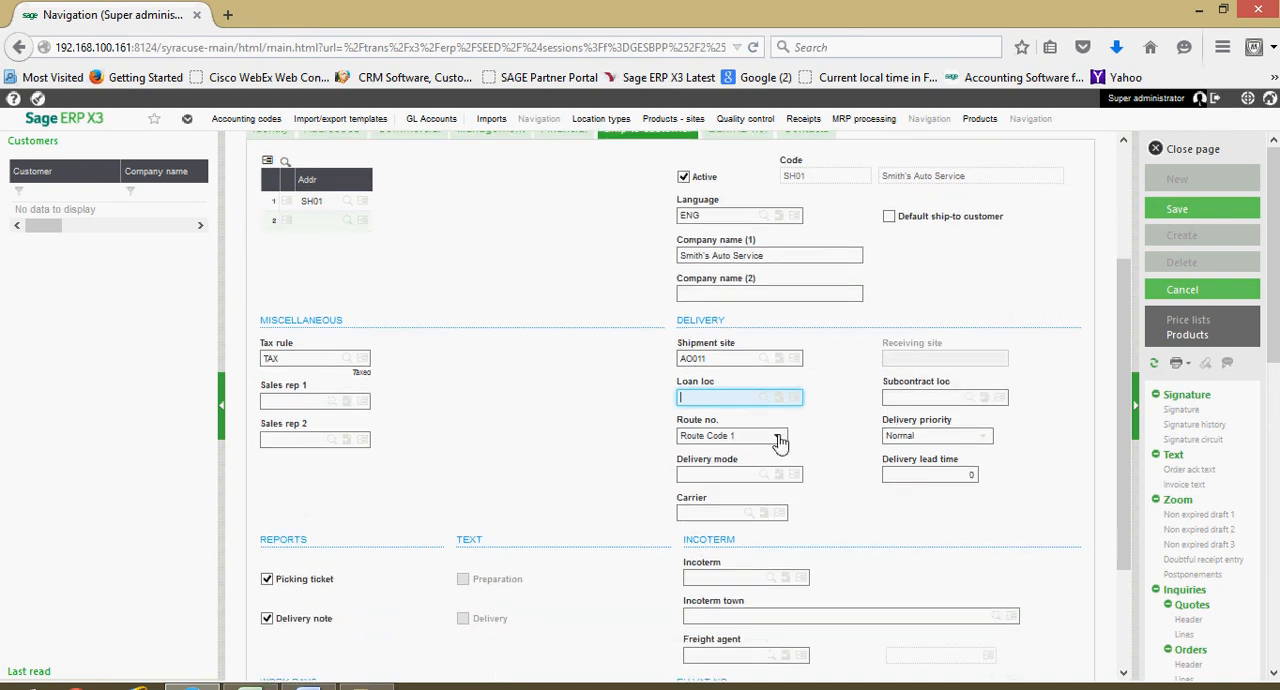
click(779, 437)
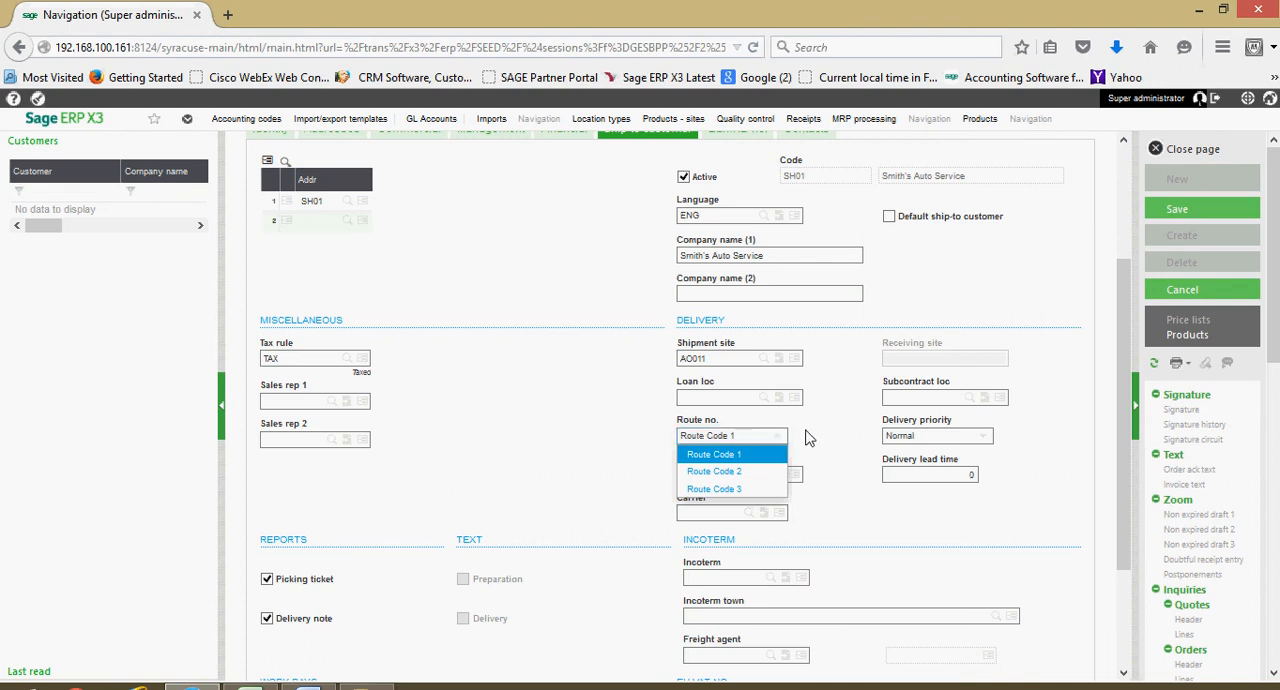
click(748, 455)
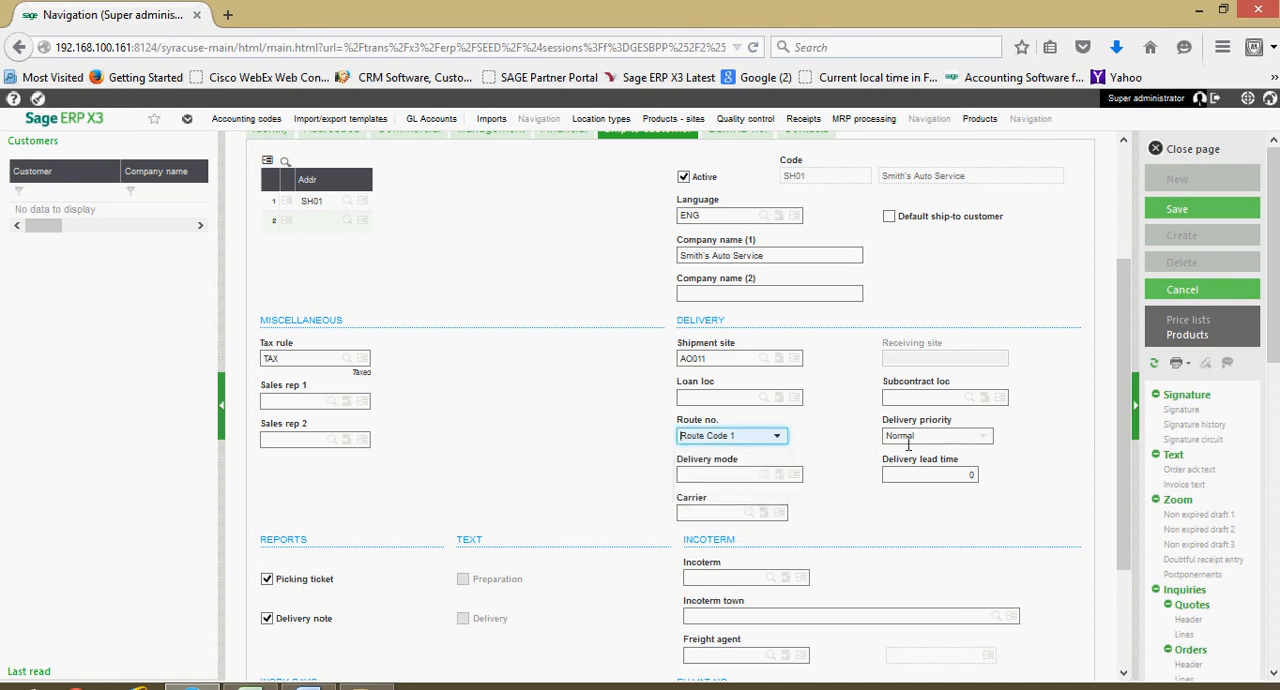
click(983, 440)
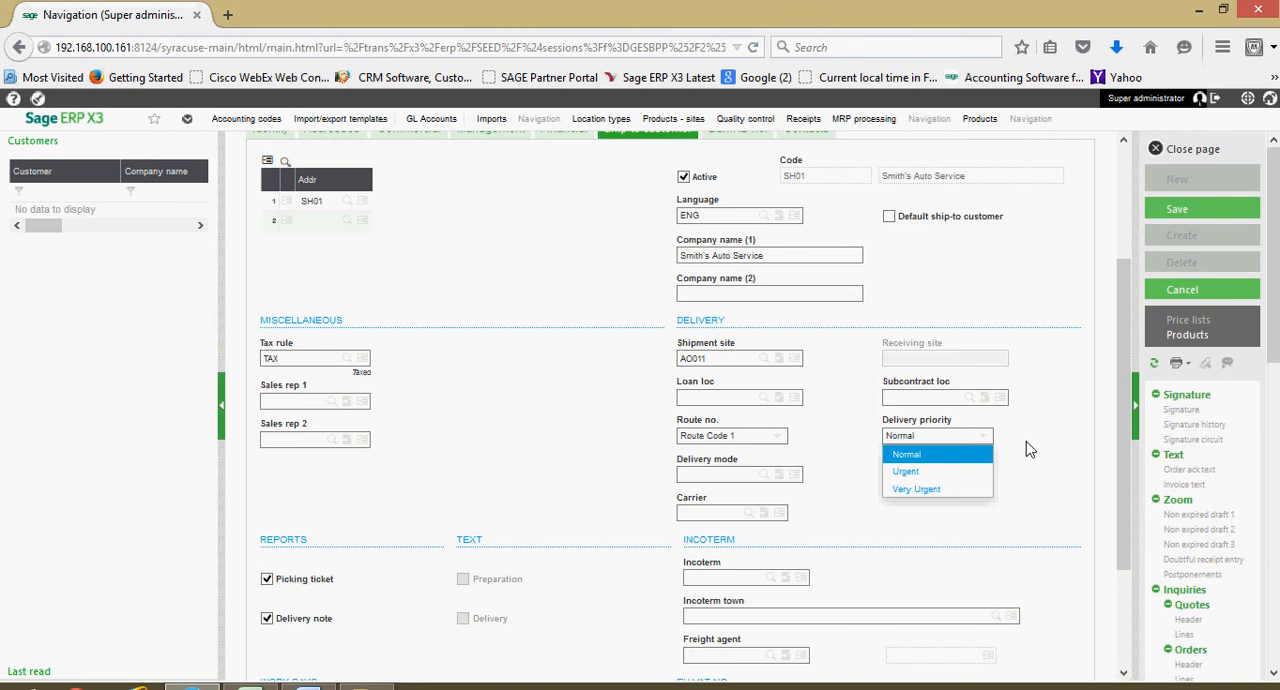
click(905, 456)
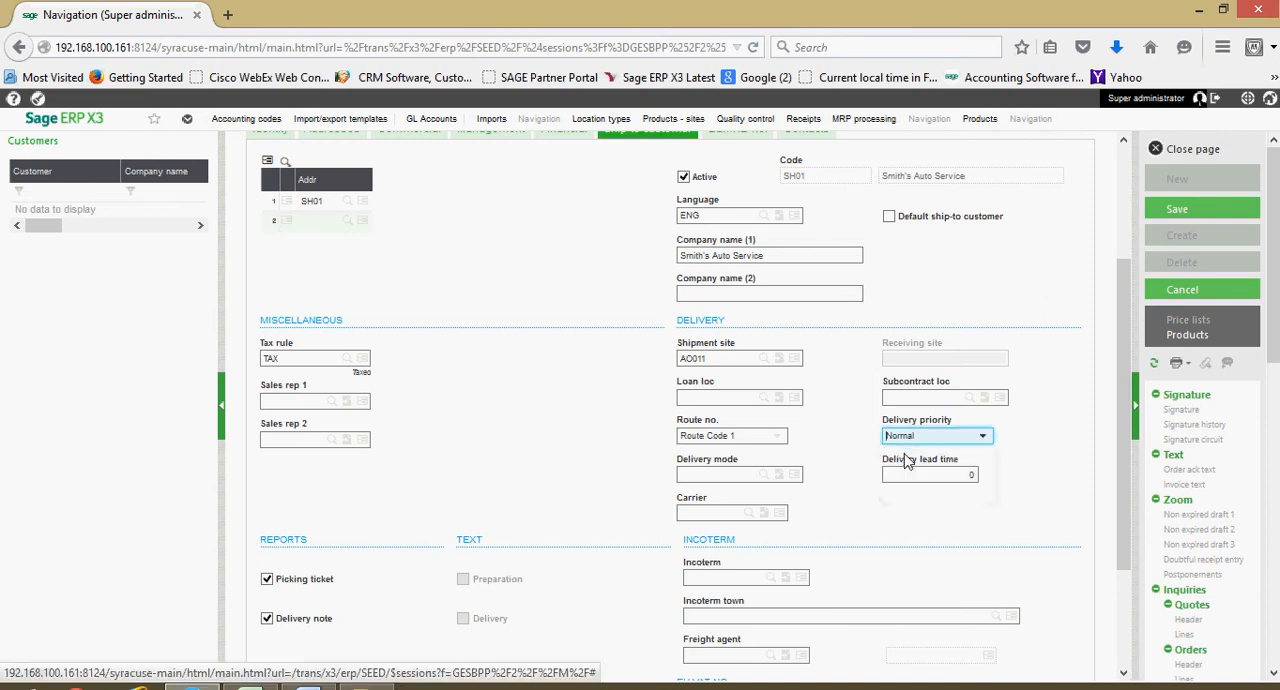
- Set the SH01 delivery mode to 3 (Ground) with a lead time of 1, and choose carrier ES201, United Parcel Service
click(765, 482)
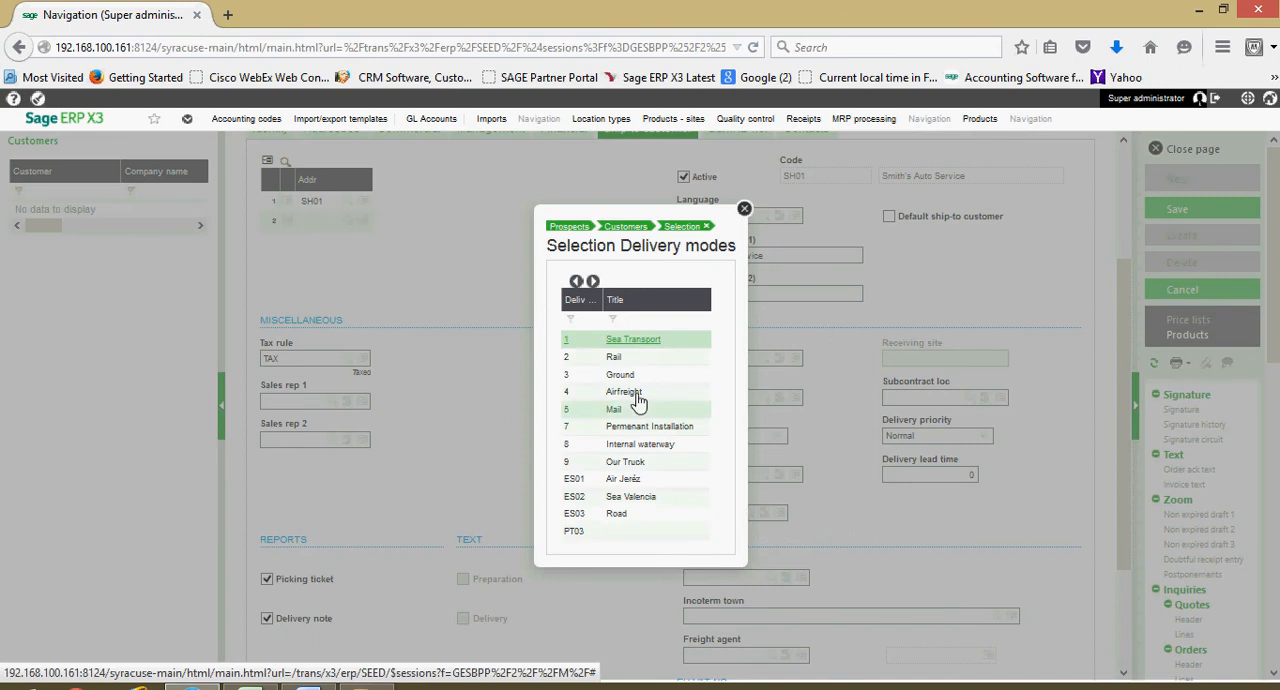
click(621, 376)
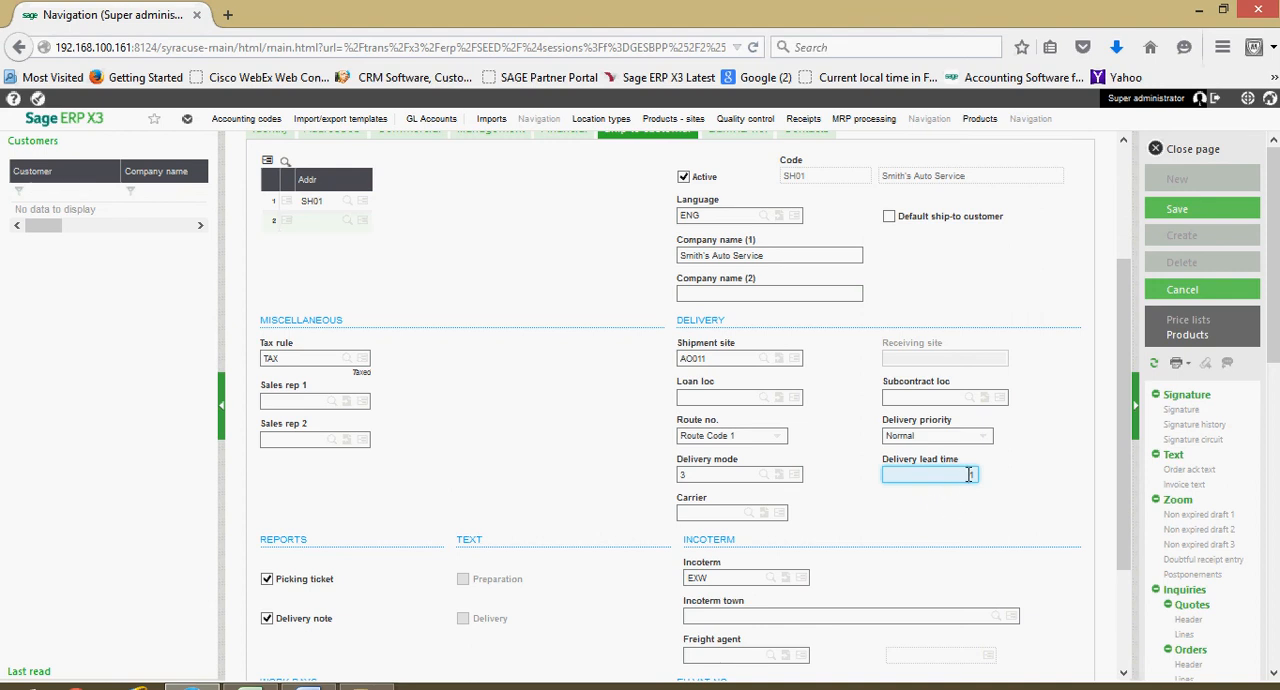
click(755, 513)
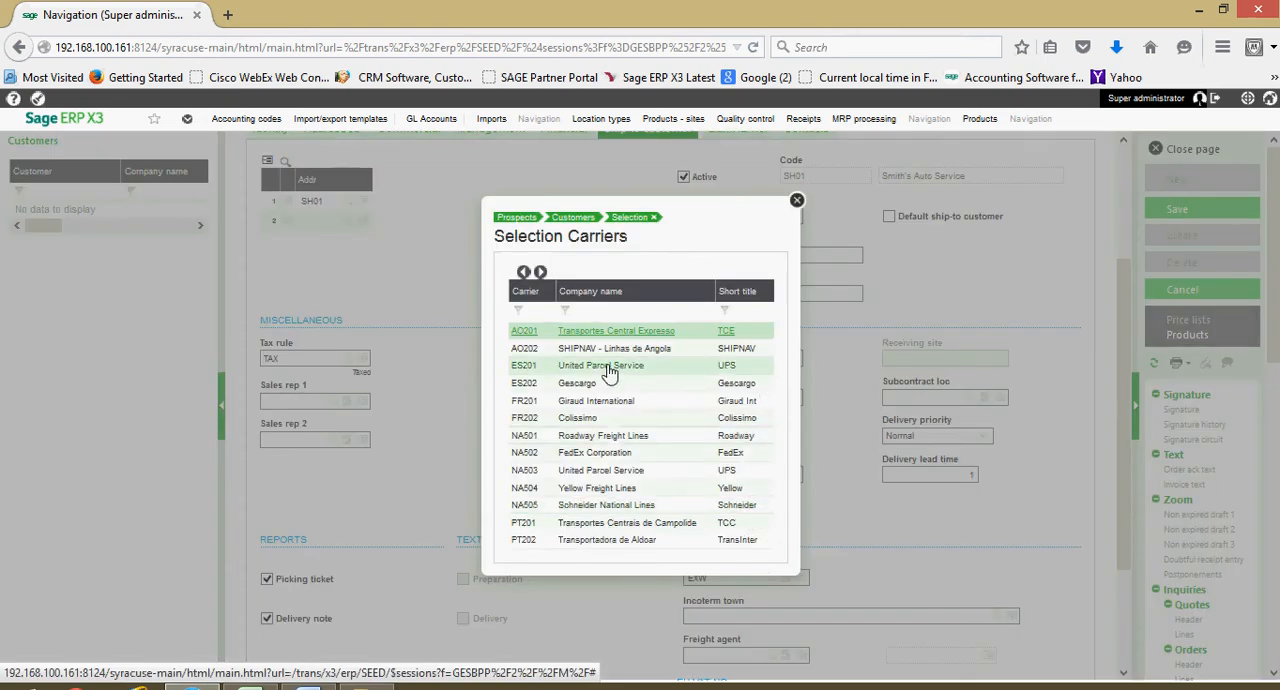
click(609, 368)
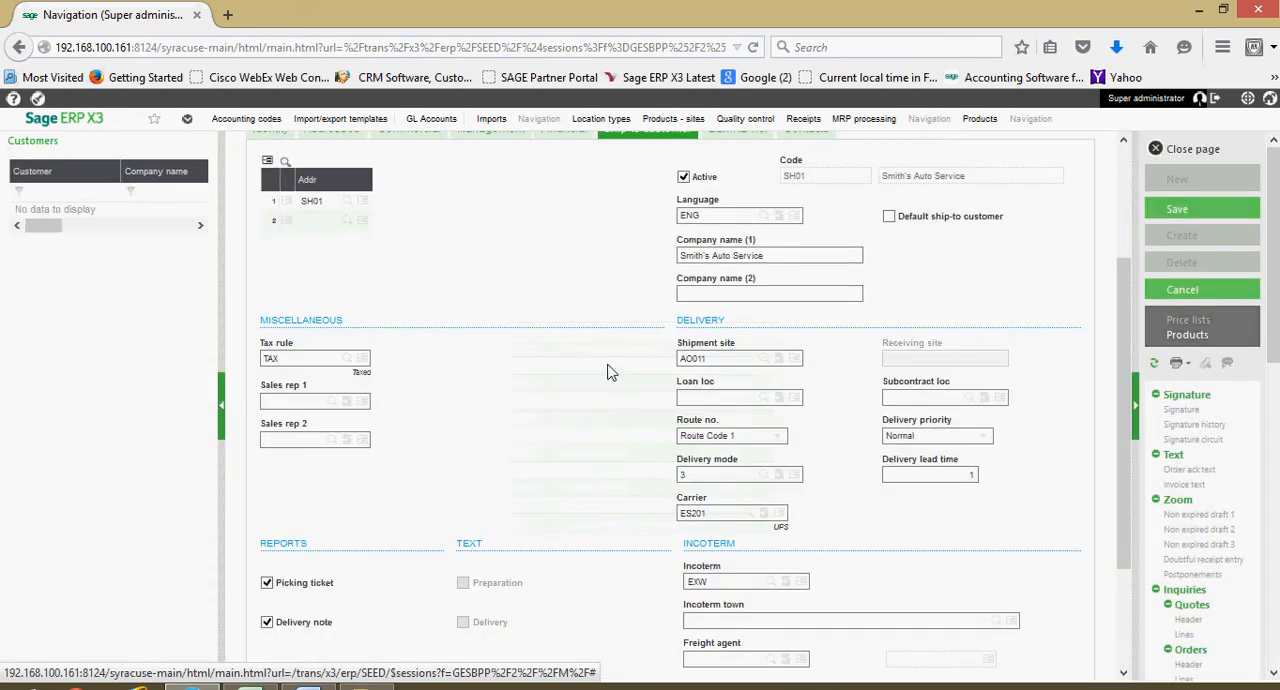
- Set the incoterm of the SH01 ship-to address to FOB (Free On board)
click(737, 583)
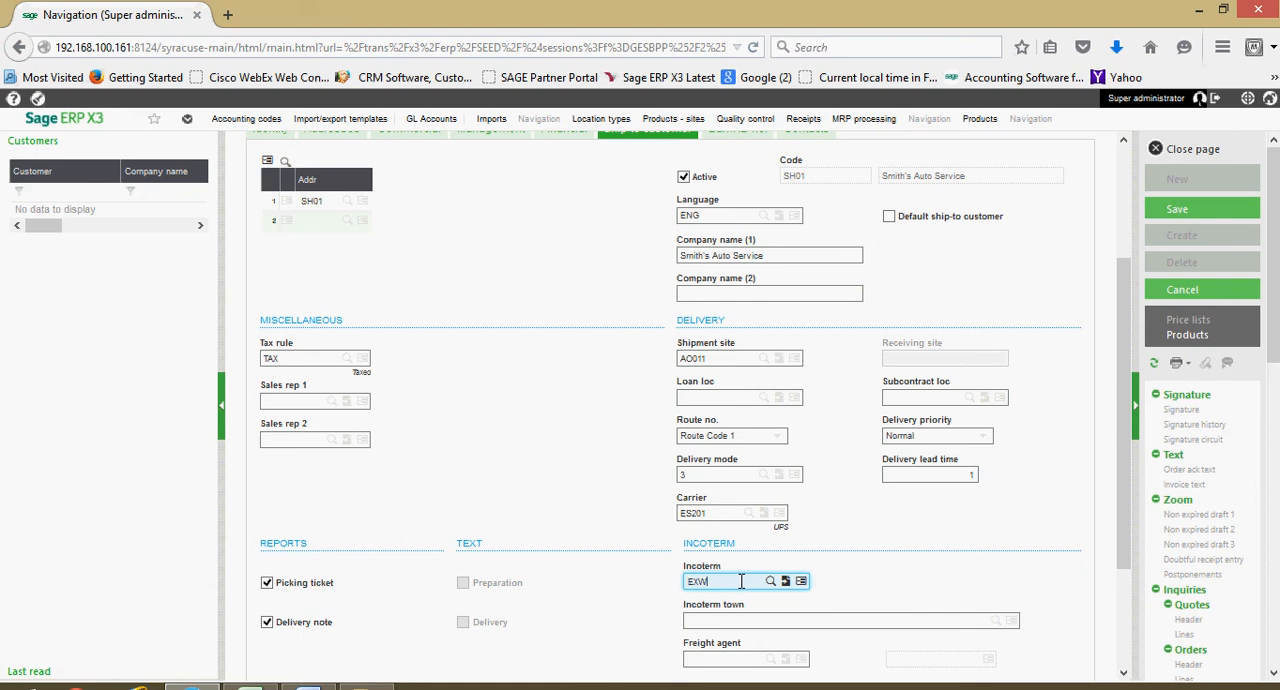
click(770, 582)
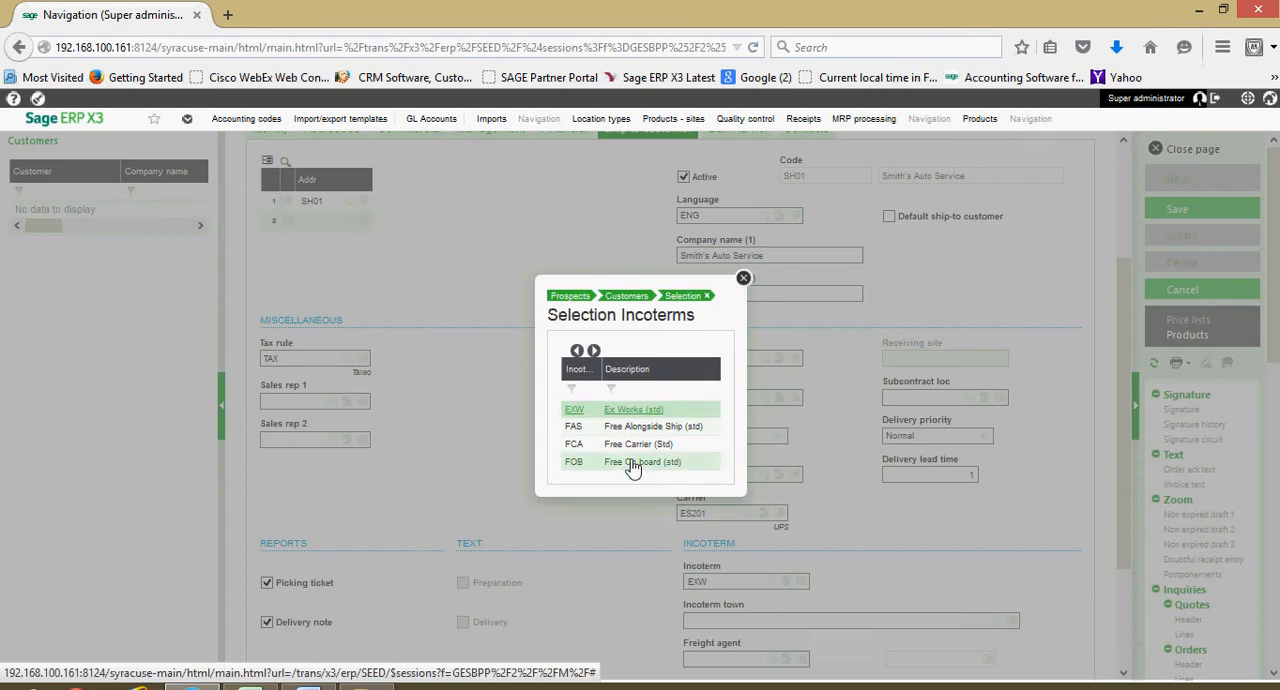
click(633, 465)
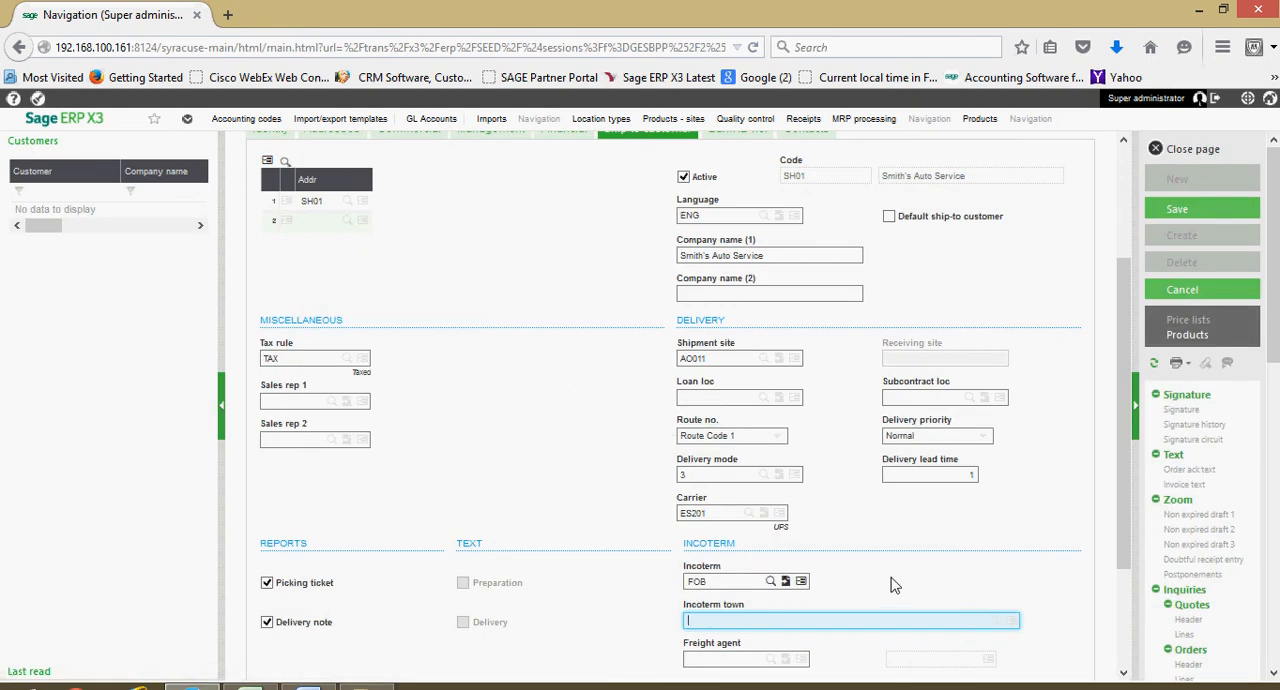
- Enter Pittsburgh, PA as the incoterm town of the SH01 ship-to address
text(d)
text(ittsburgh)
text(, PA)
click(895, 585)
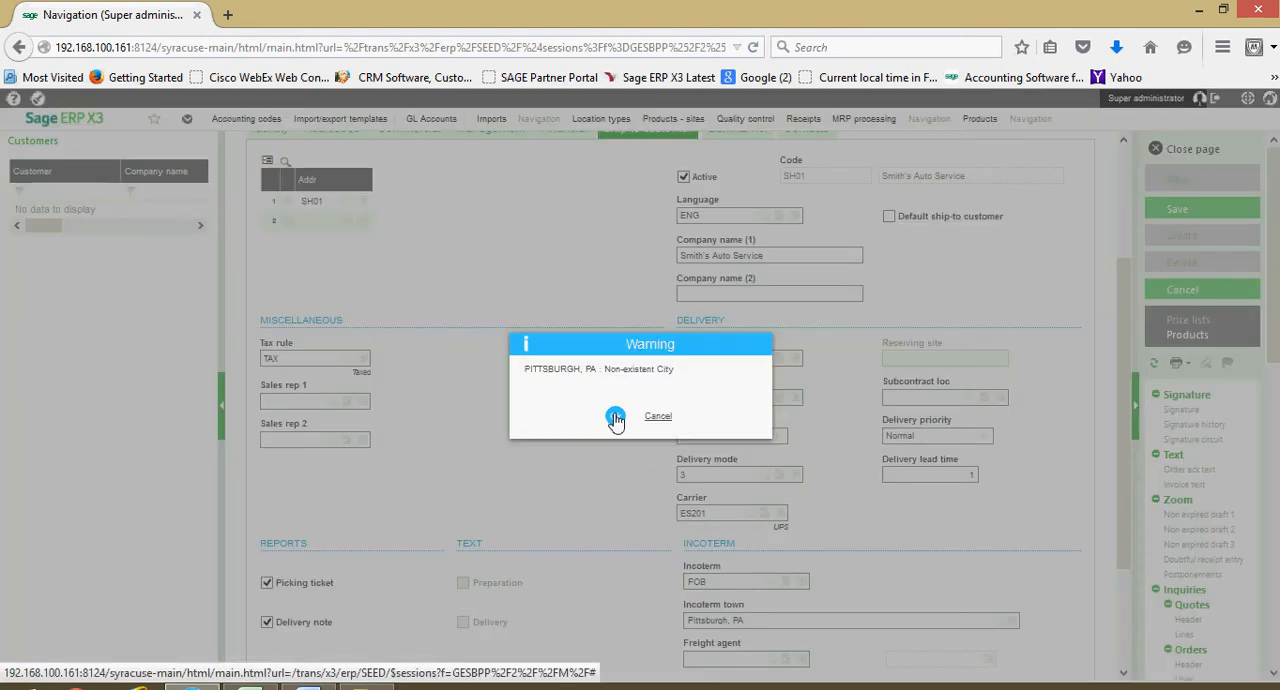
click(613, 420)
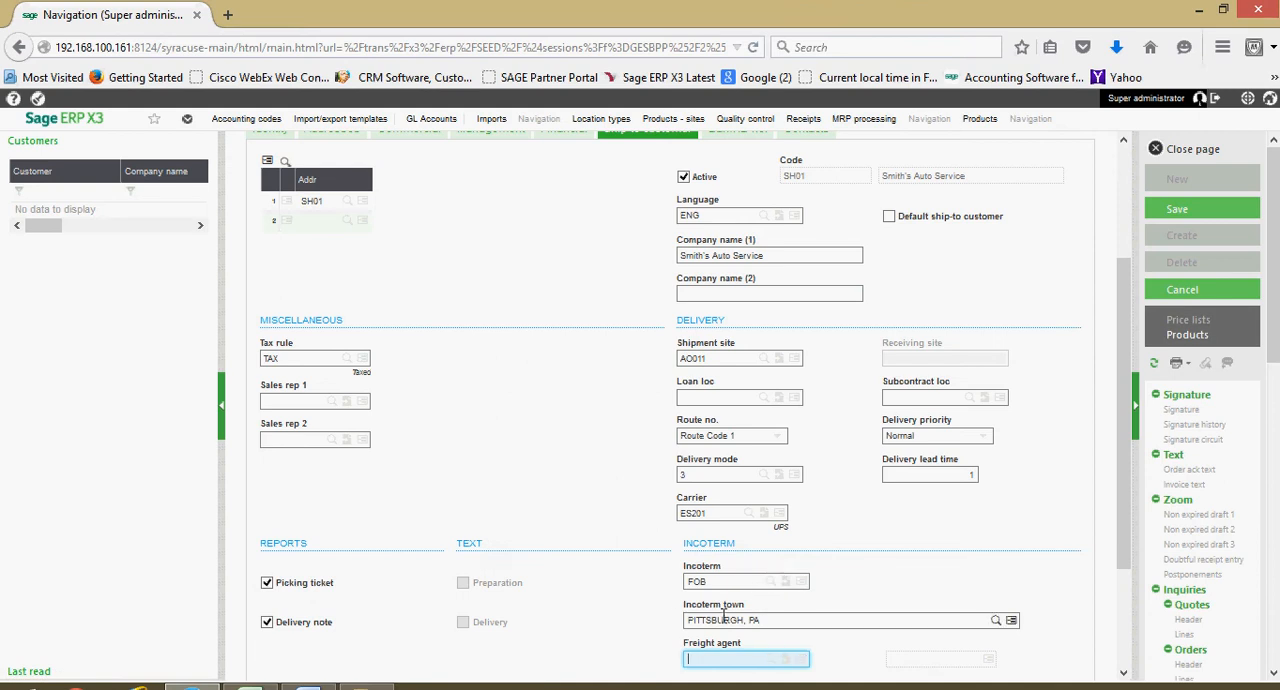
- Make SH01 the default ship-to customer and compare it with the customer's address list
scroll(723, 612, up, 2)
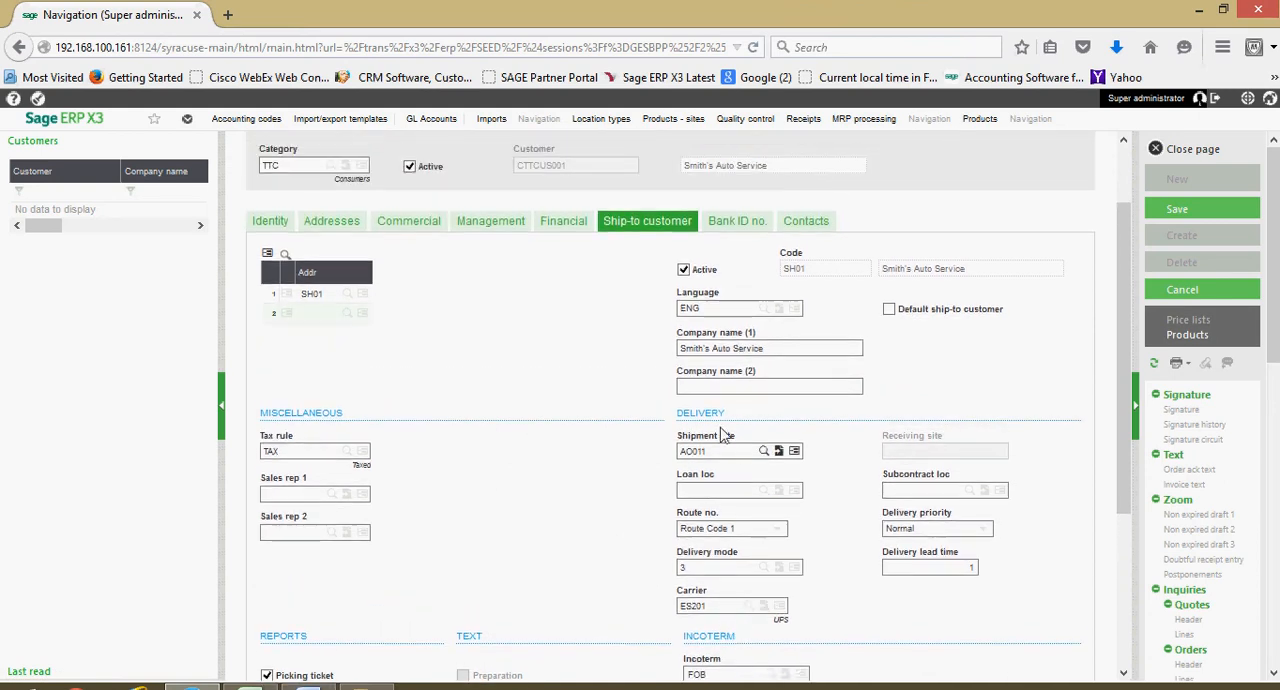
click(889, 310)
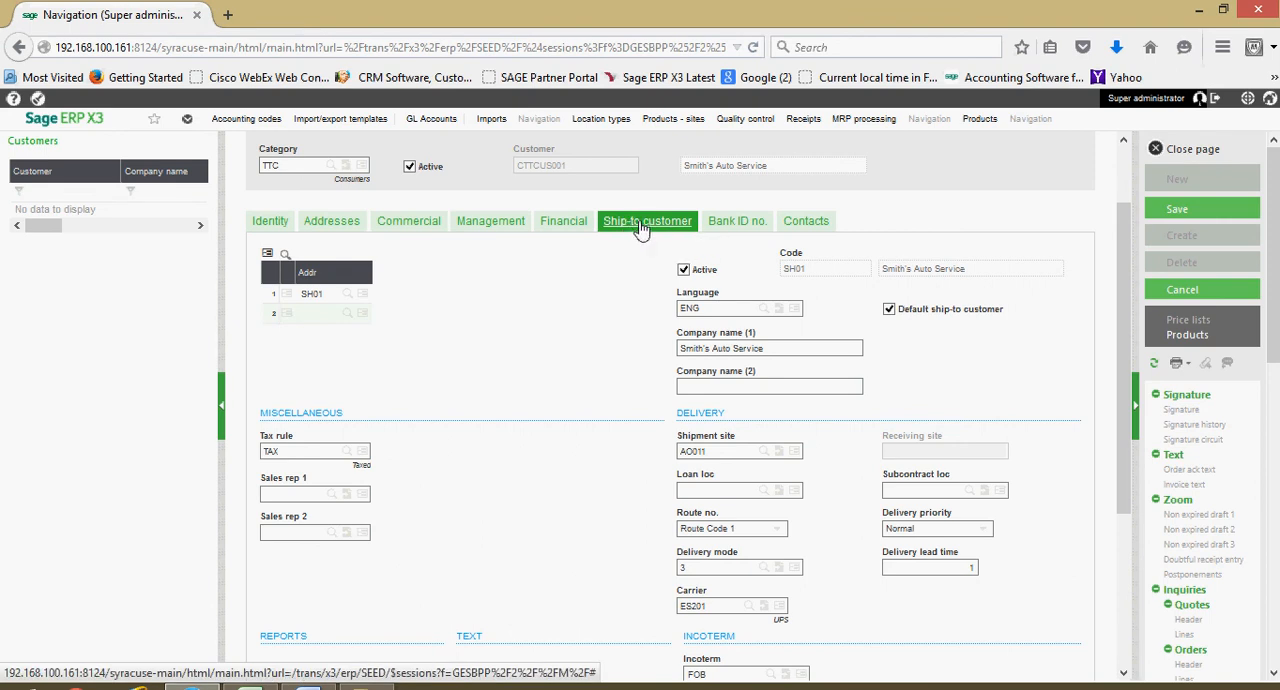
click(332, 222)
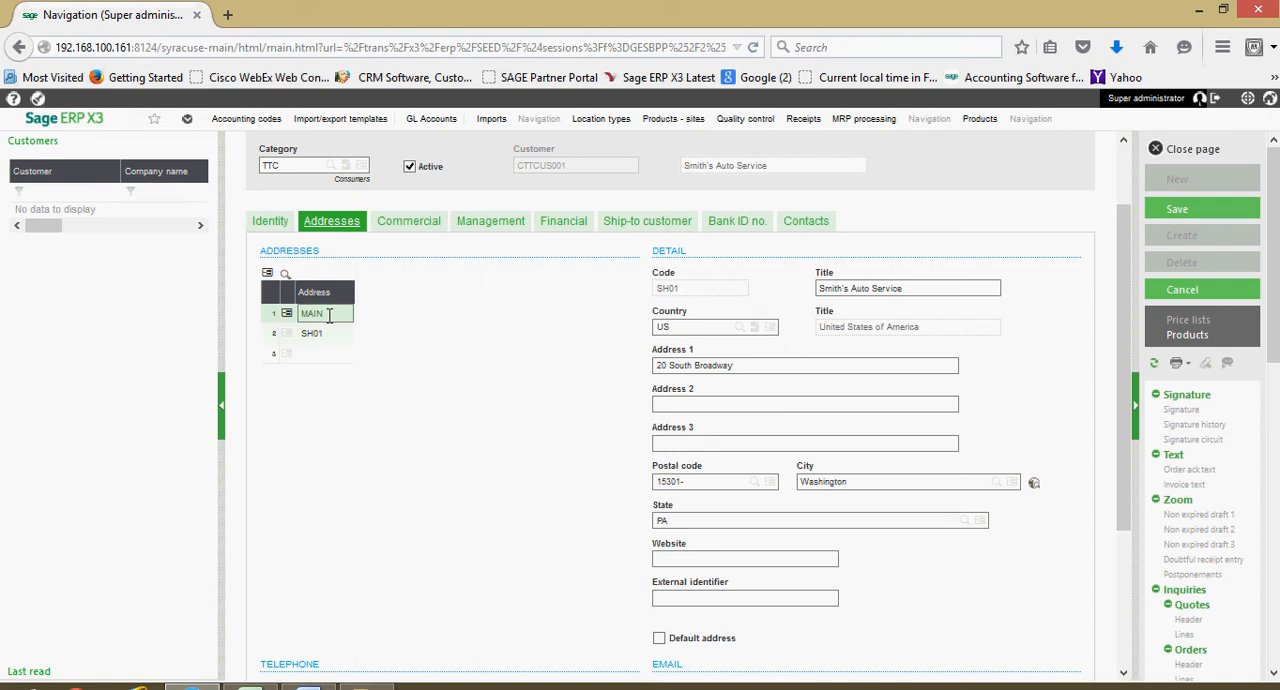
click(622, 226)
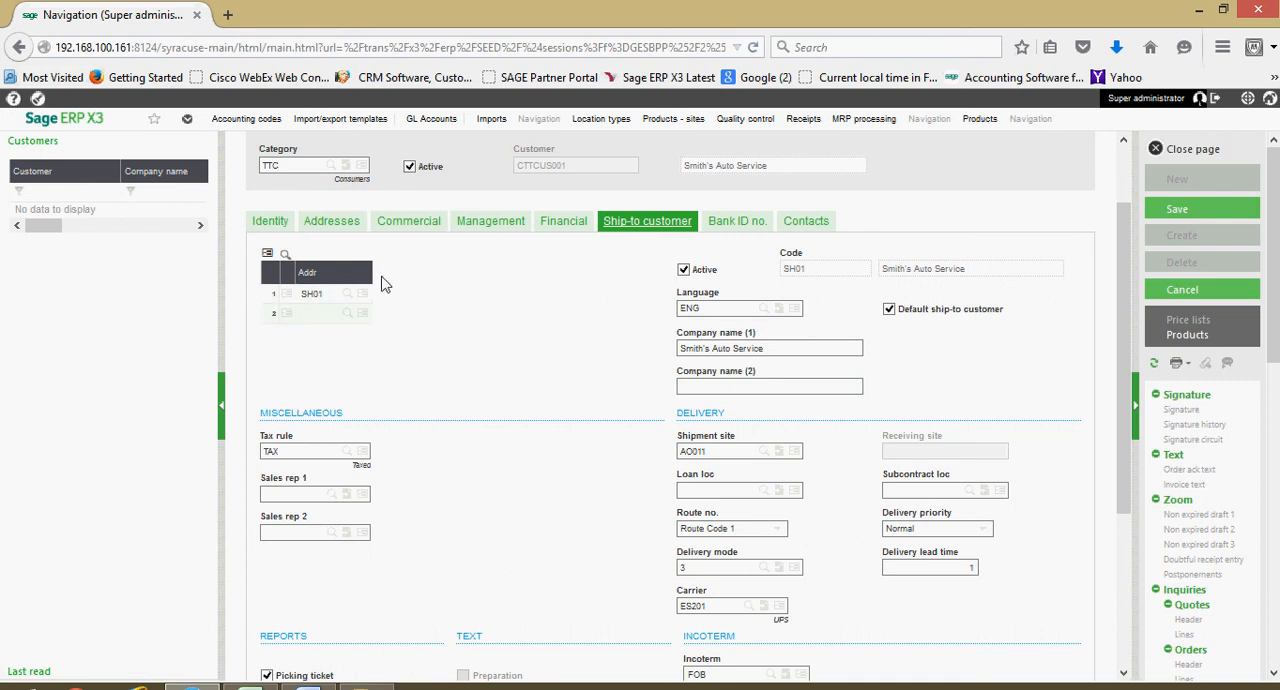
- Select Class A as the ABC class in the customer's commercial settings and go to the minimum order amount
click(410, 232)
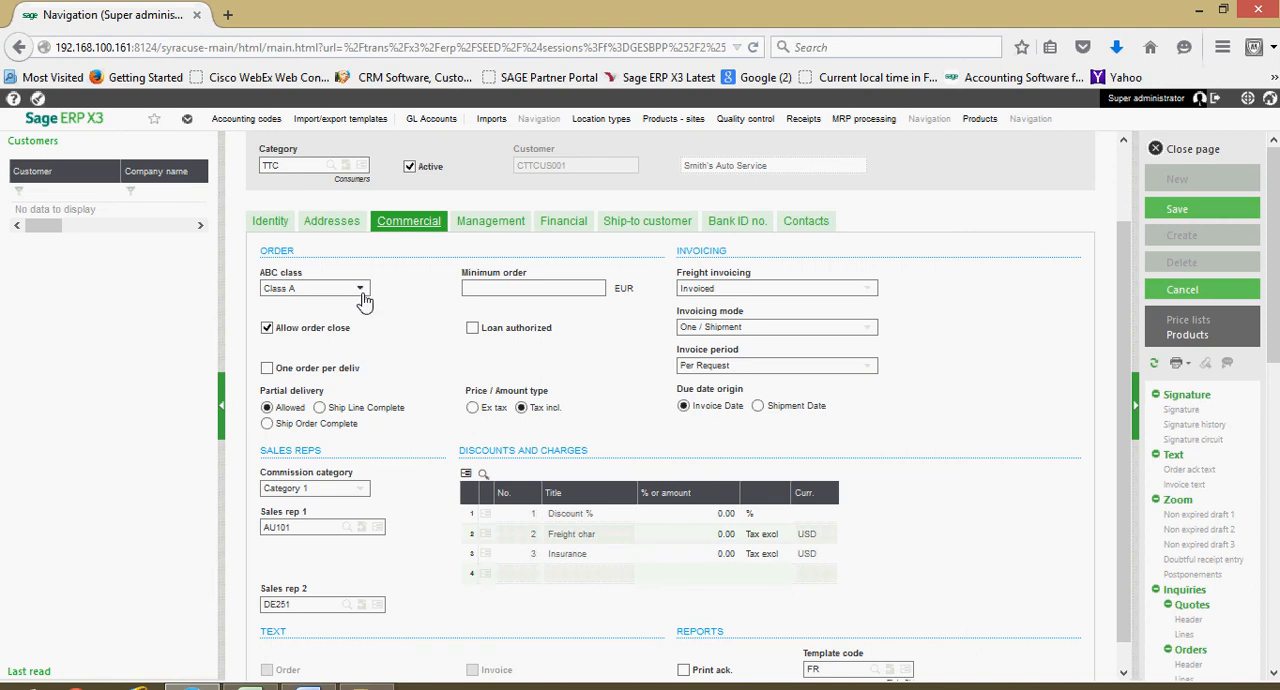
click(361, 291)
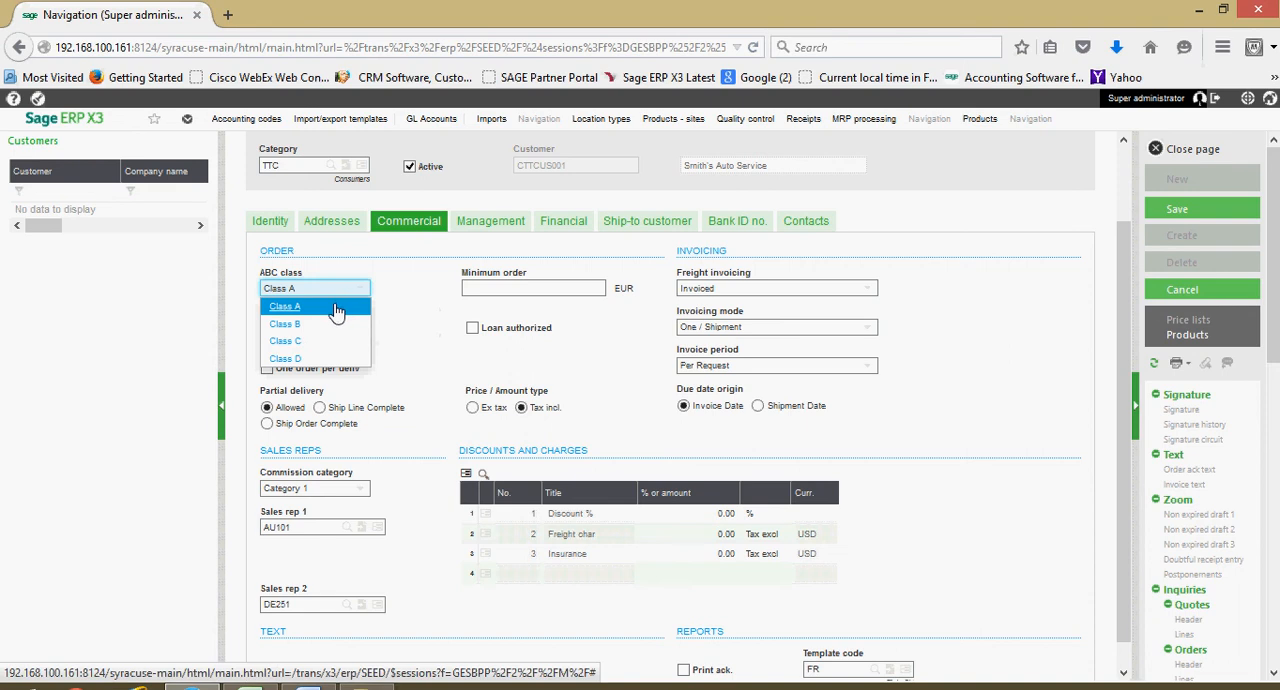
click(336, 311)
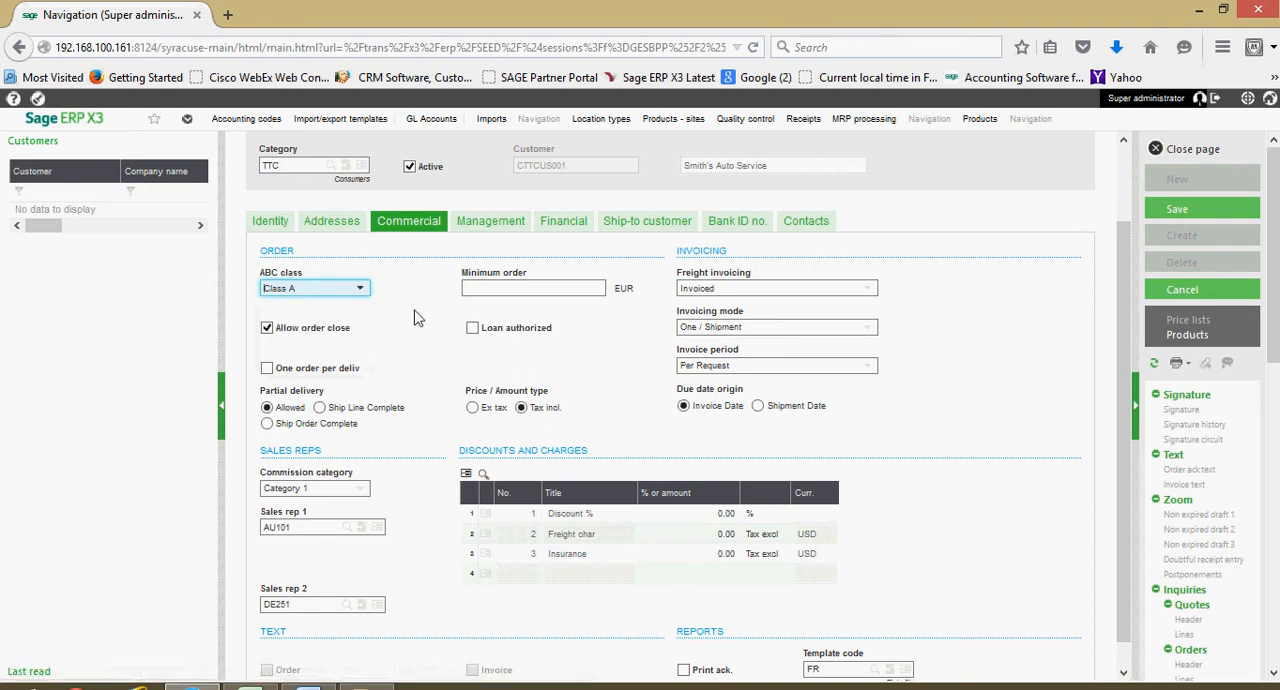
click(496, 288)
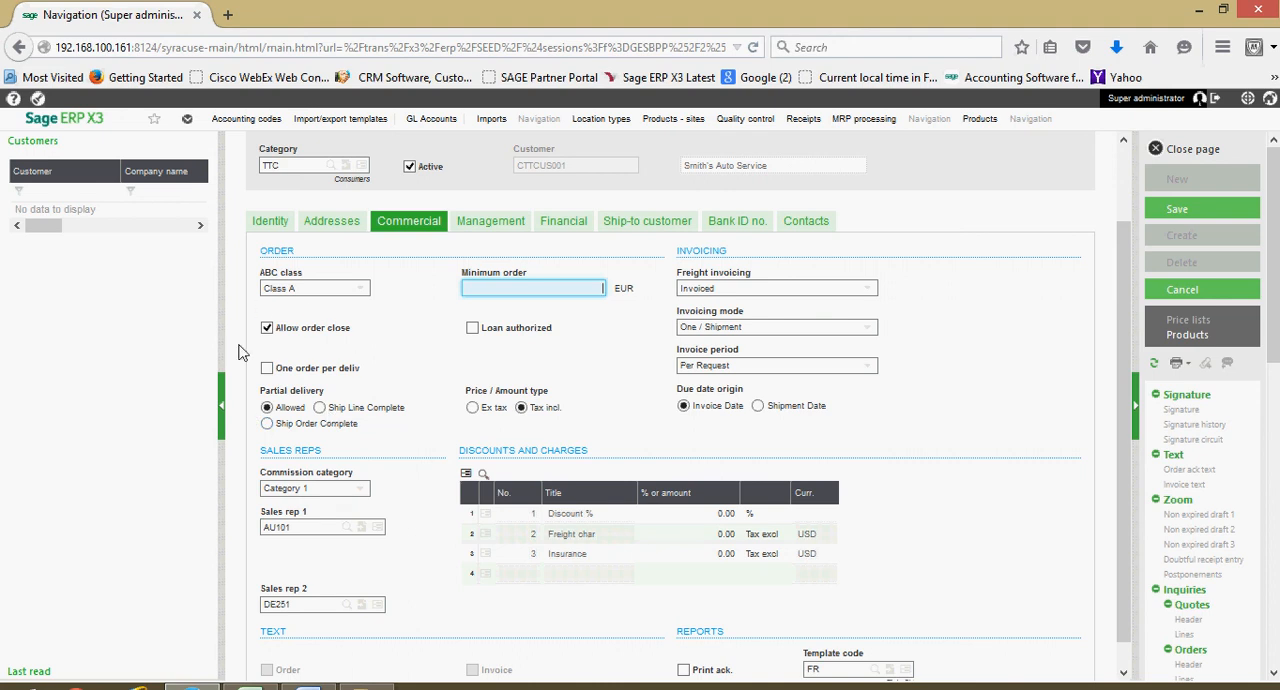
- Set partial delivery to Allowed and the price / amount type to Ex tax
click(267, 424)
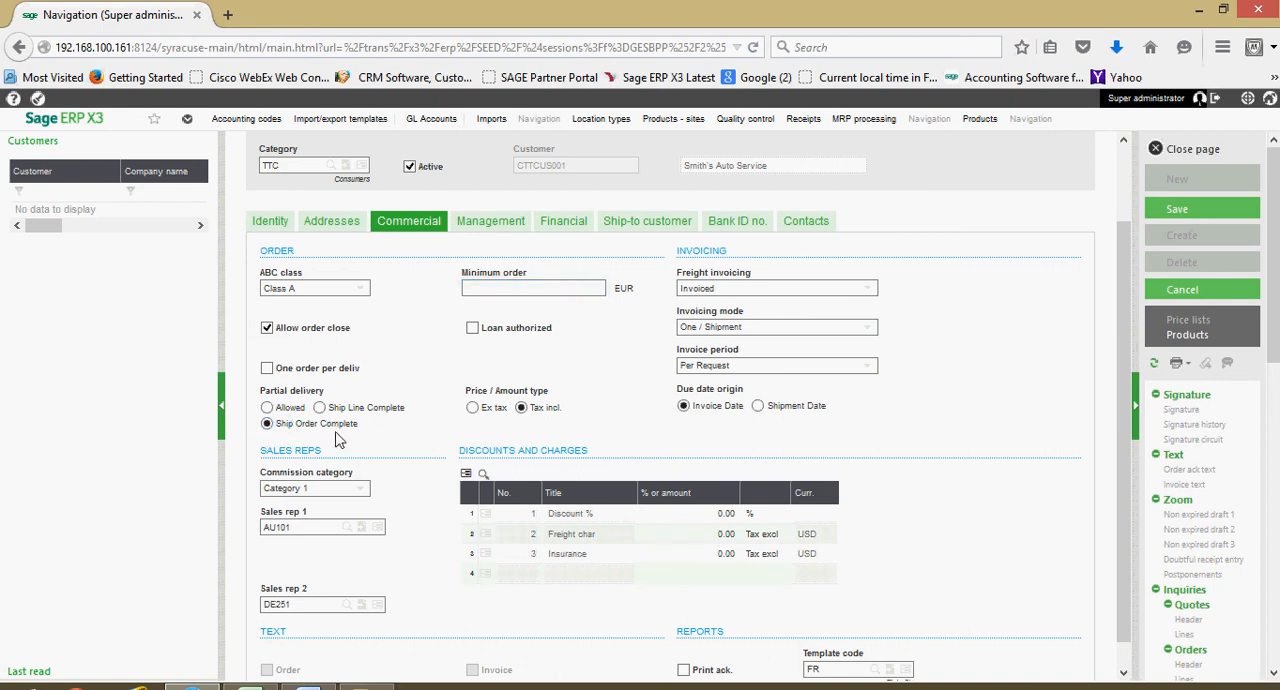
click(267, 408)
click(474, 409)
- Review the freight invoicing choices and select Invoiced for the customer
click(866, 292)
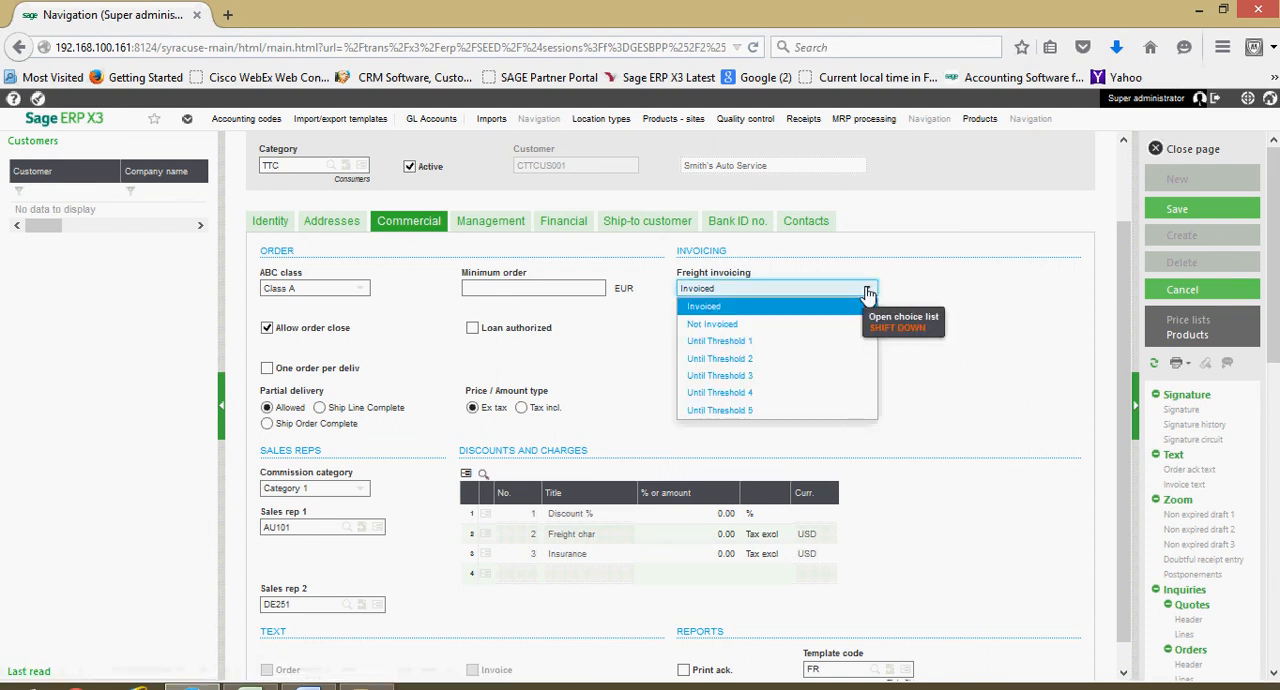
click(724, 309)
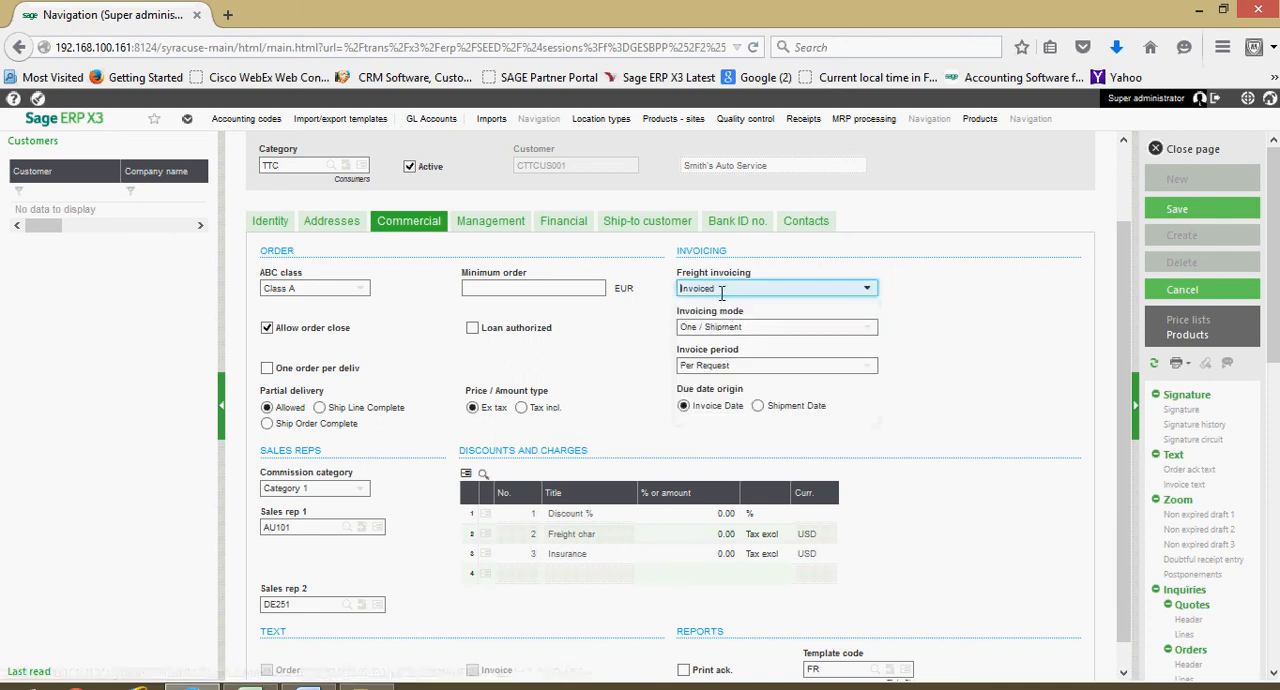
click(866, 292)
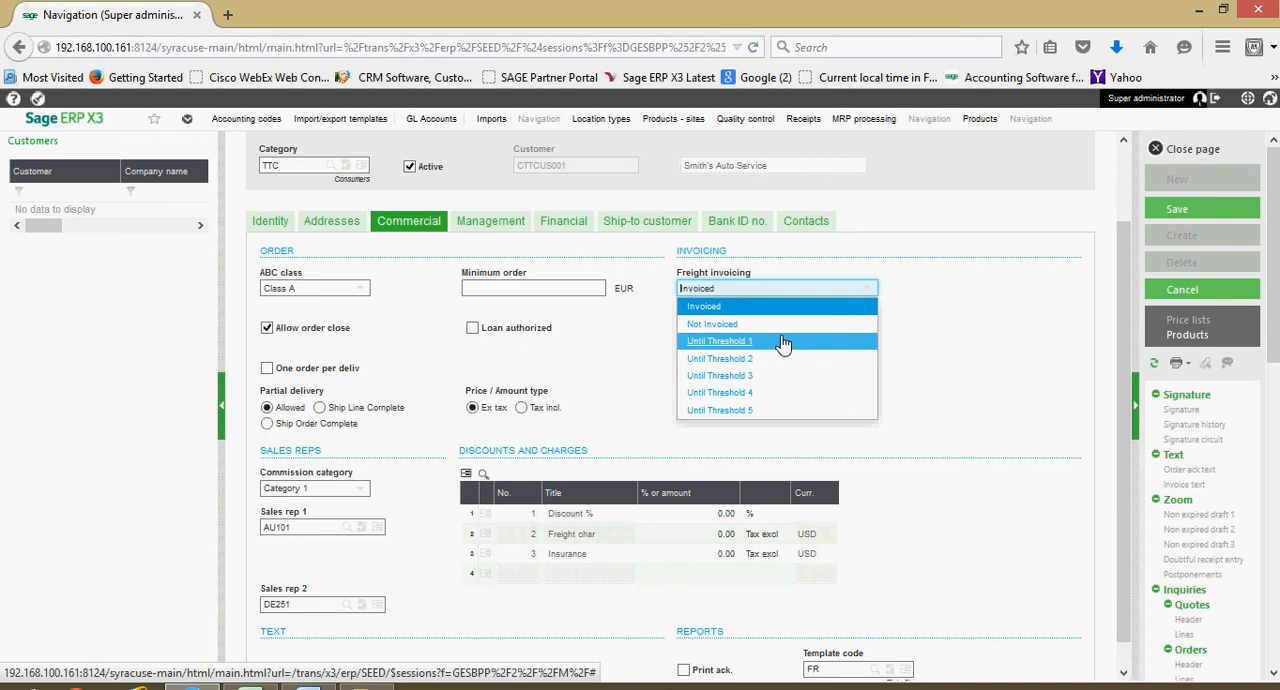
click(767, 310)
- Try One / Period as the invoicing mode with a Monthly invoice period
click(867, 328)
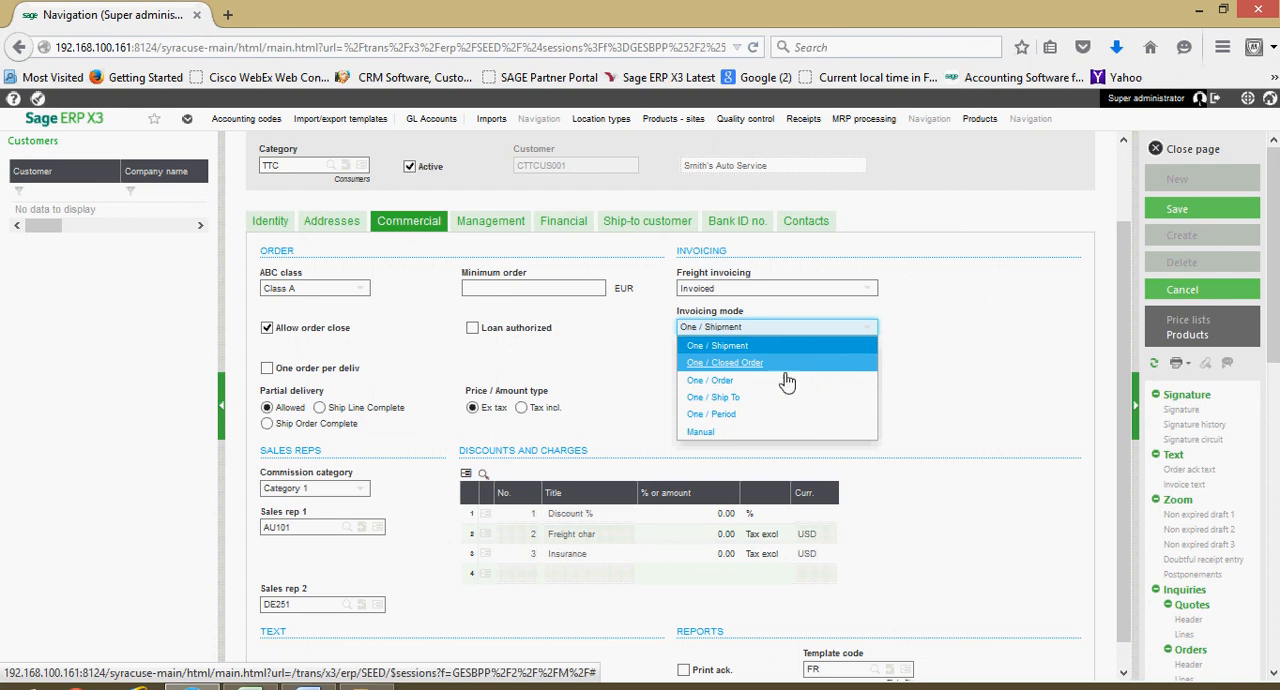
click(748, 418)
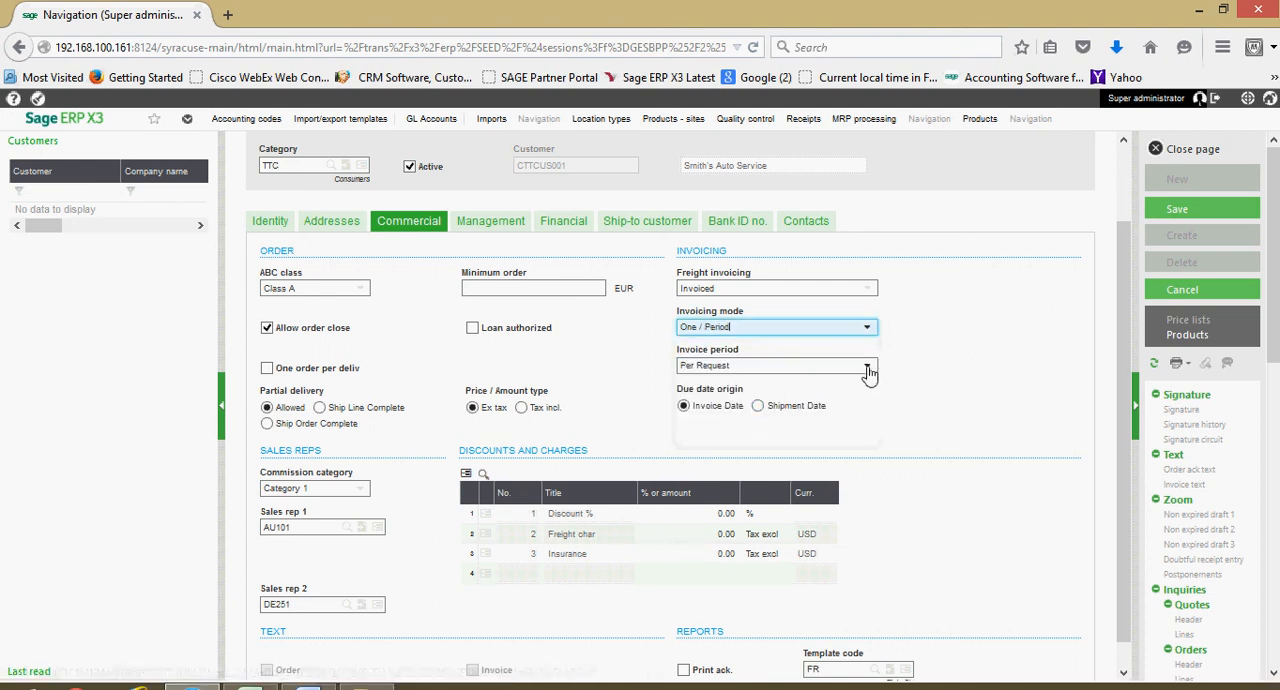
click(866, 368)
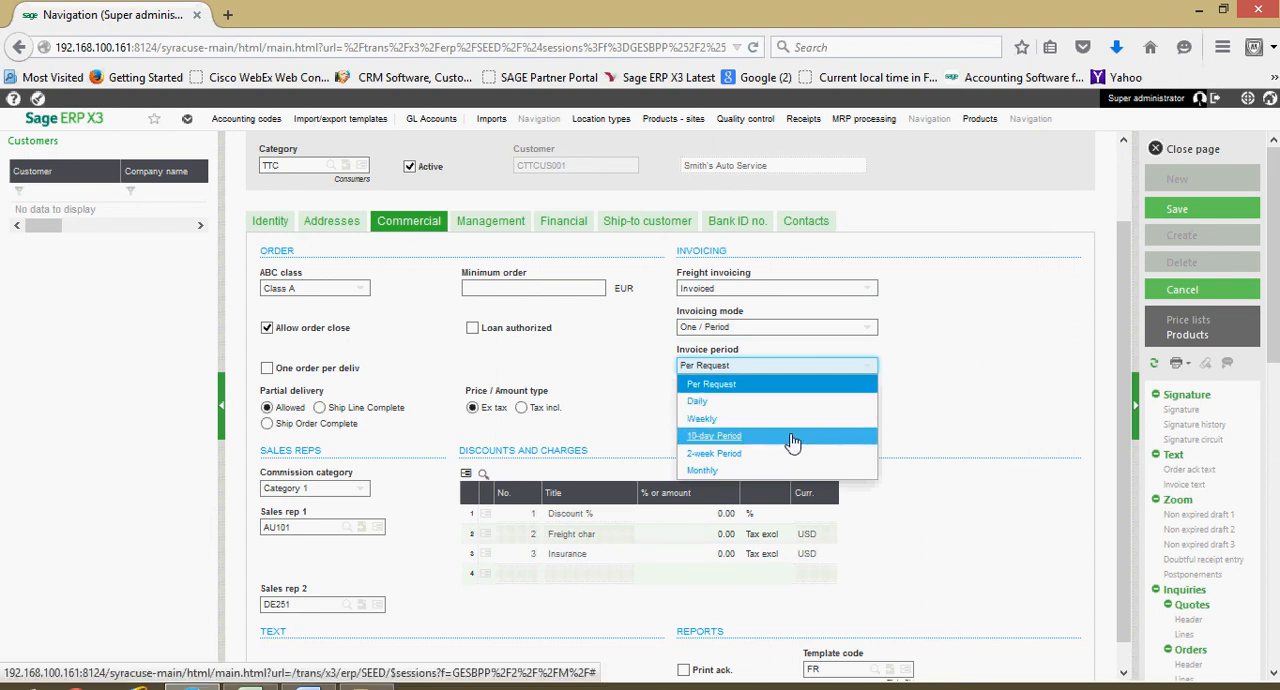
click(739, 470)
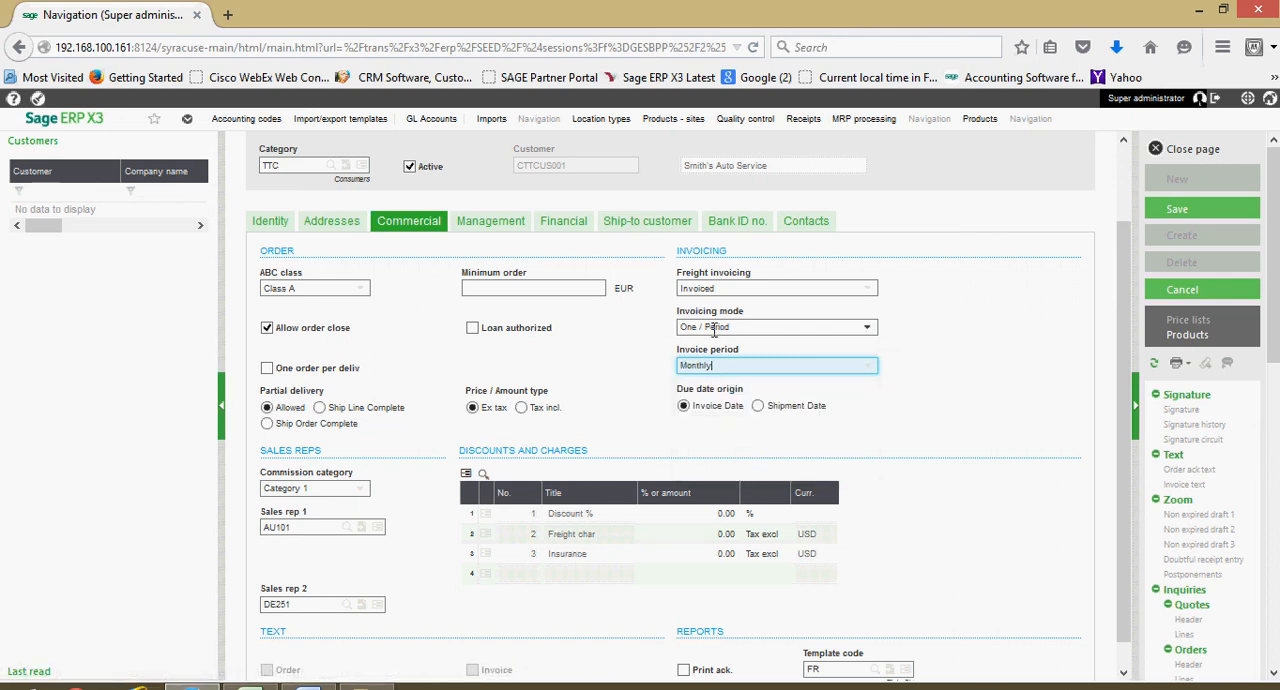
- Return the invoice period to Per Request and the invoicing mode to One / Shipment
click(867, 366)
click(843, 386)
click(869, 330)
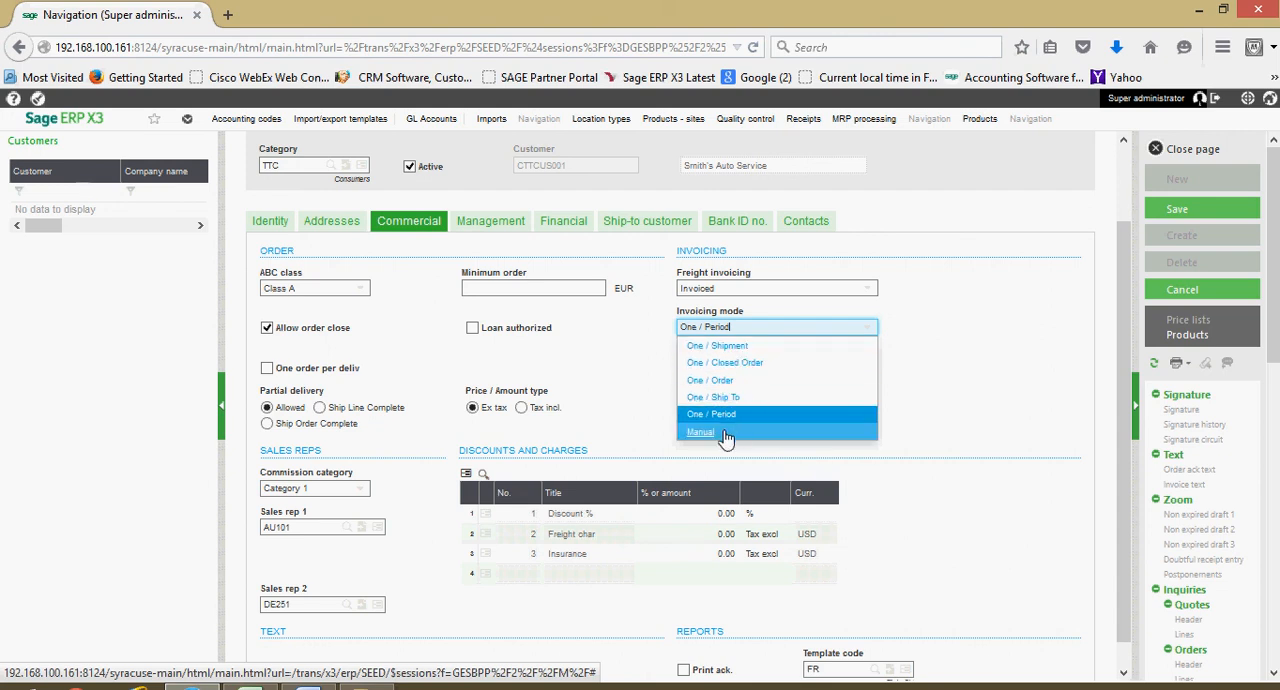
click(745, 346)
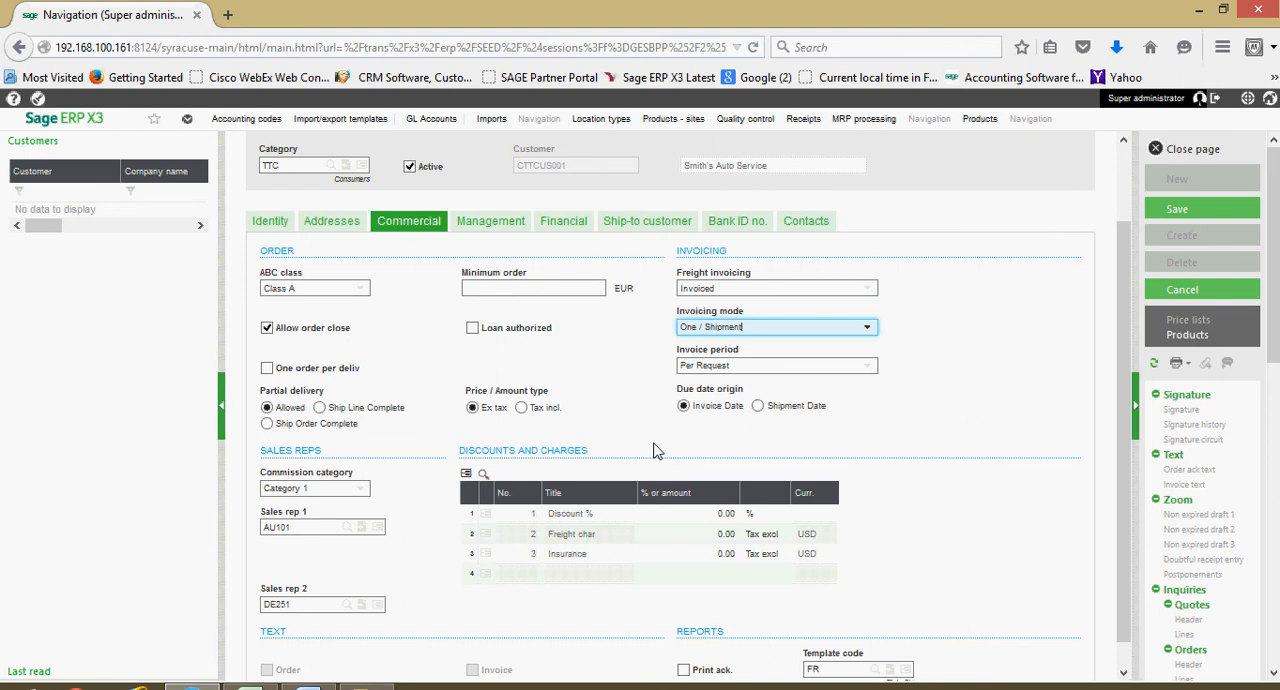
- Enter a freight charge of 150 under discounts and charges, and select Category 1 as the commission category
scroll(660, 445, down, 1)
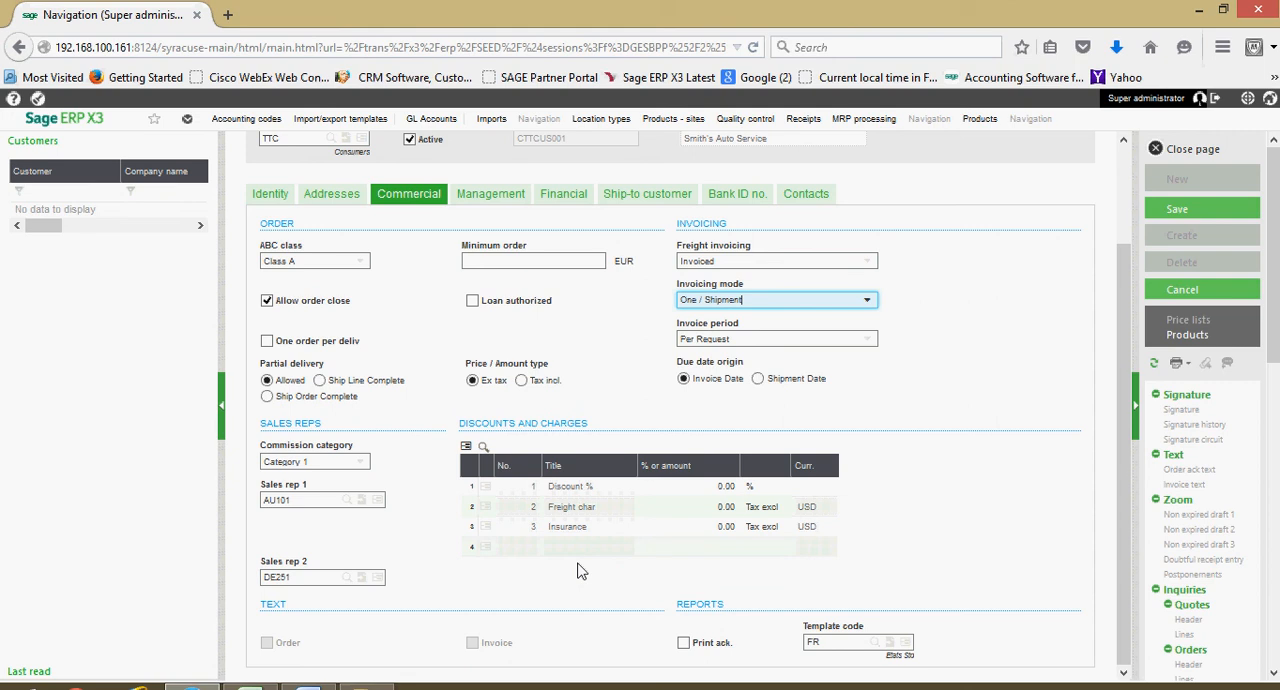
click(697, 510)
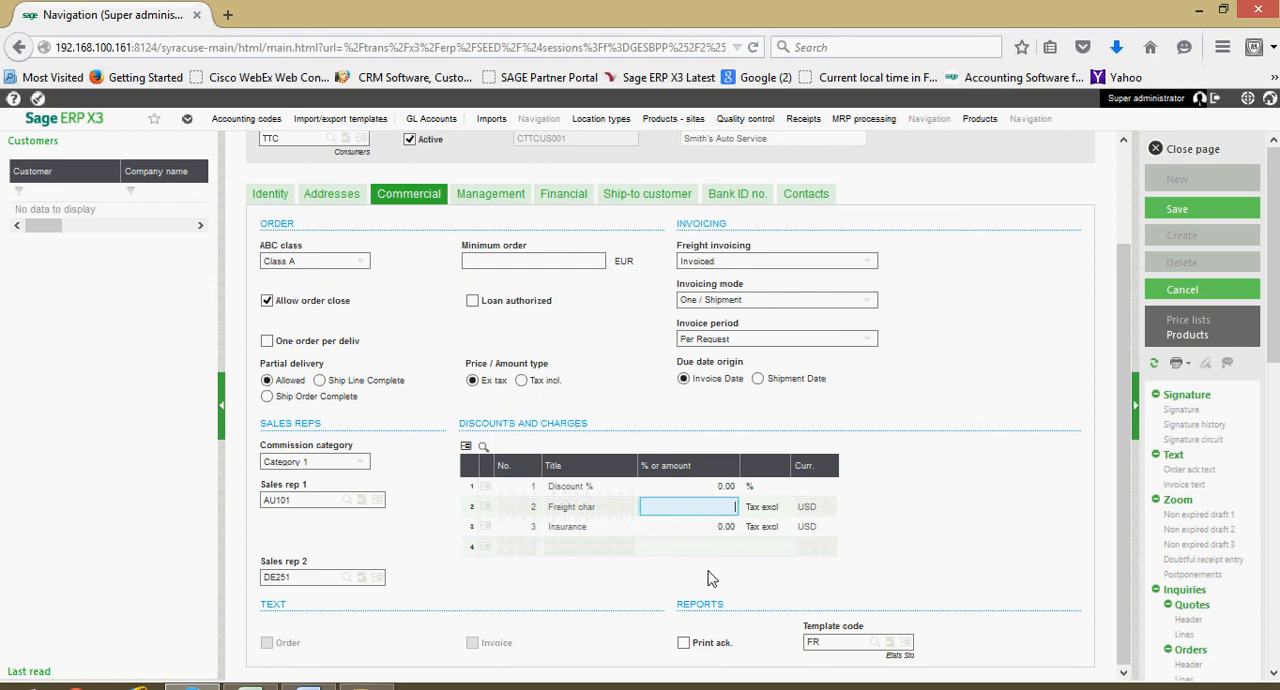
text(150)
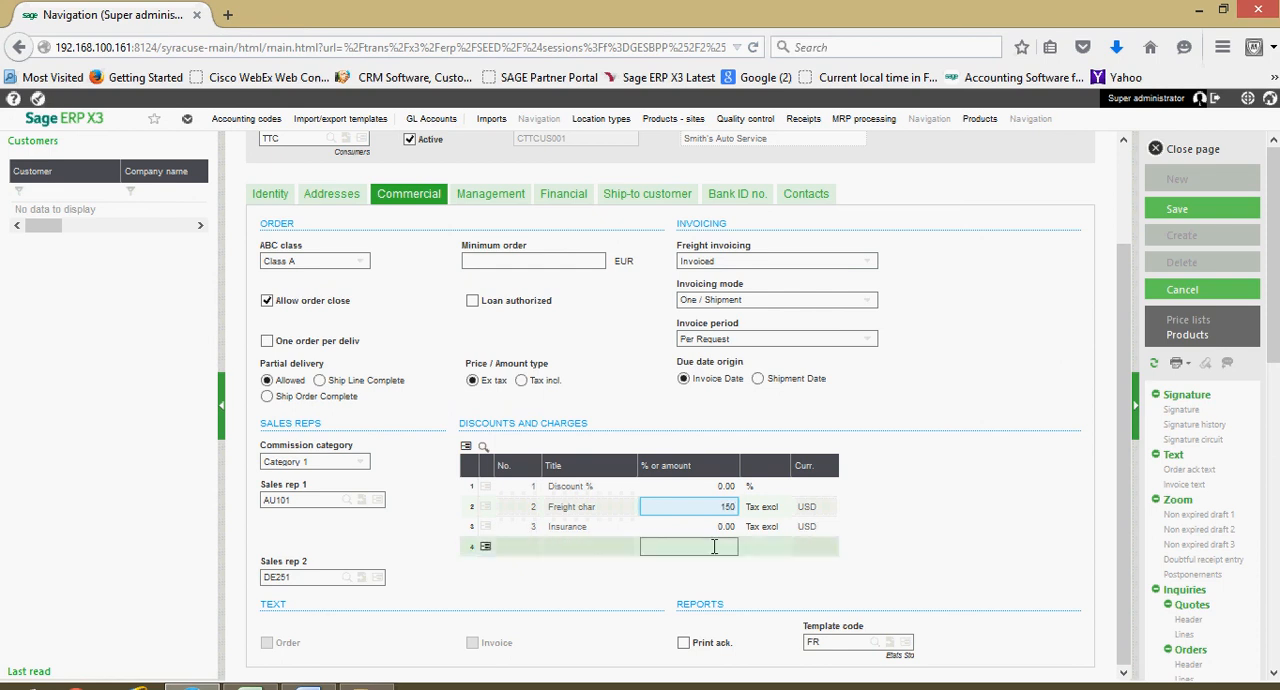
click(718, 527)
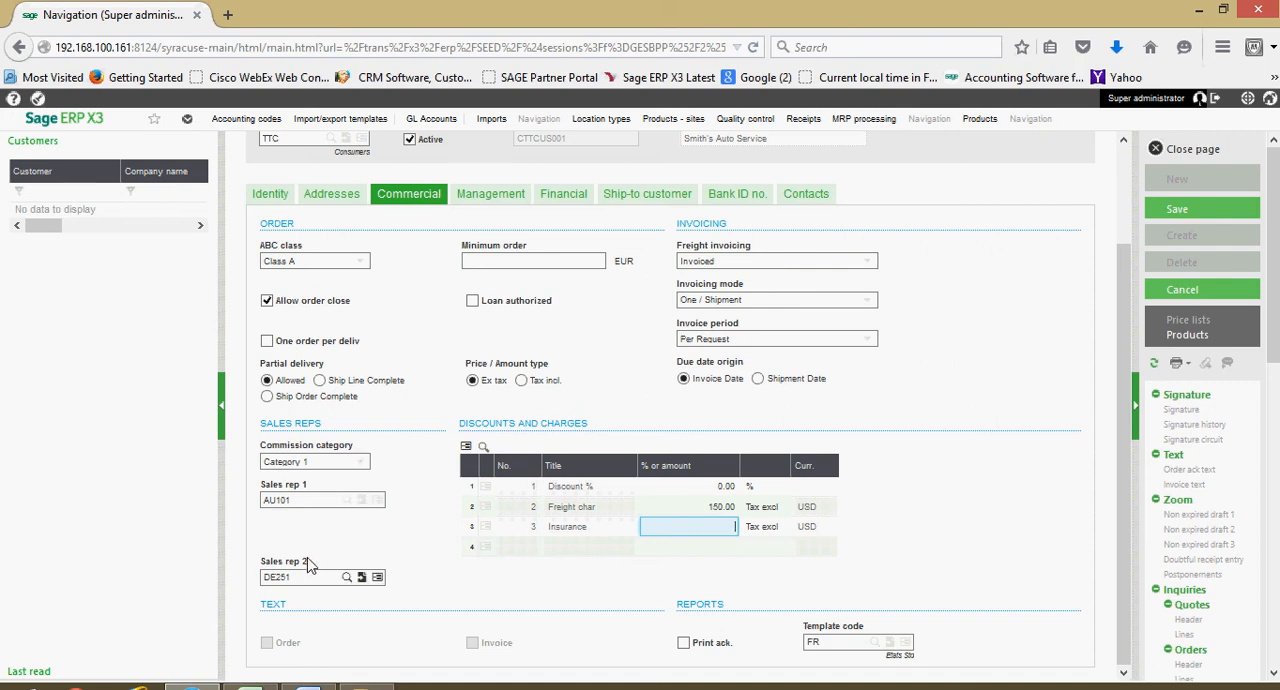
click(364, 465)
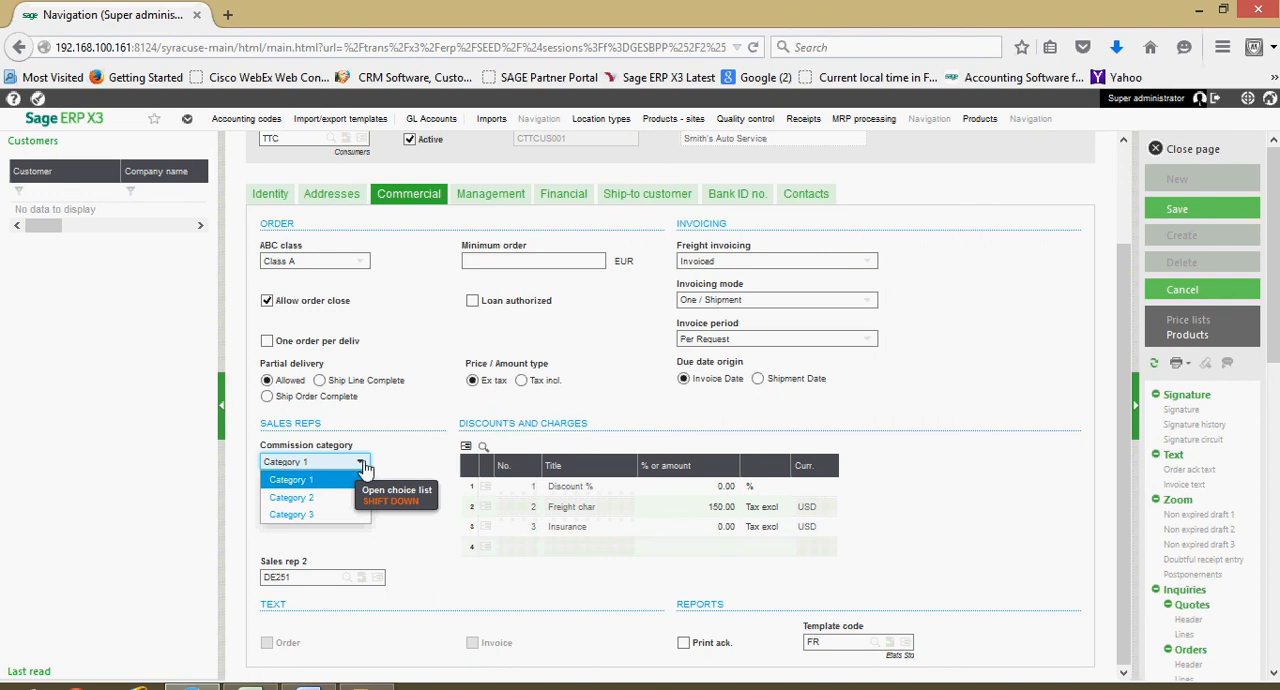
click(345, 481)
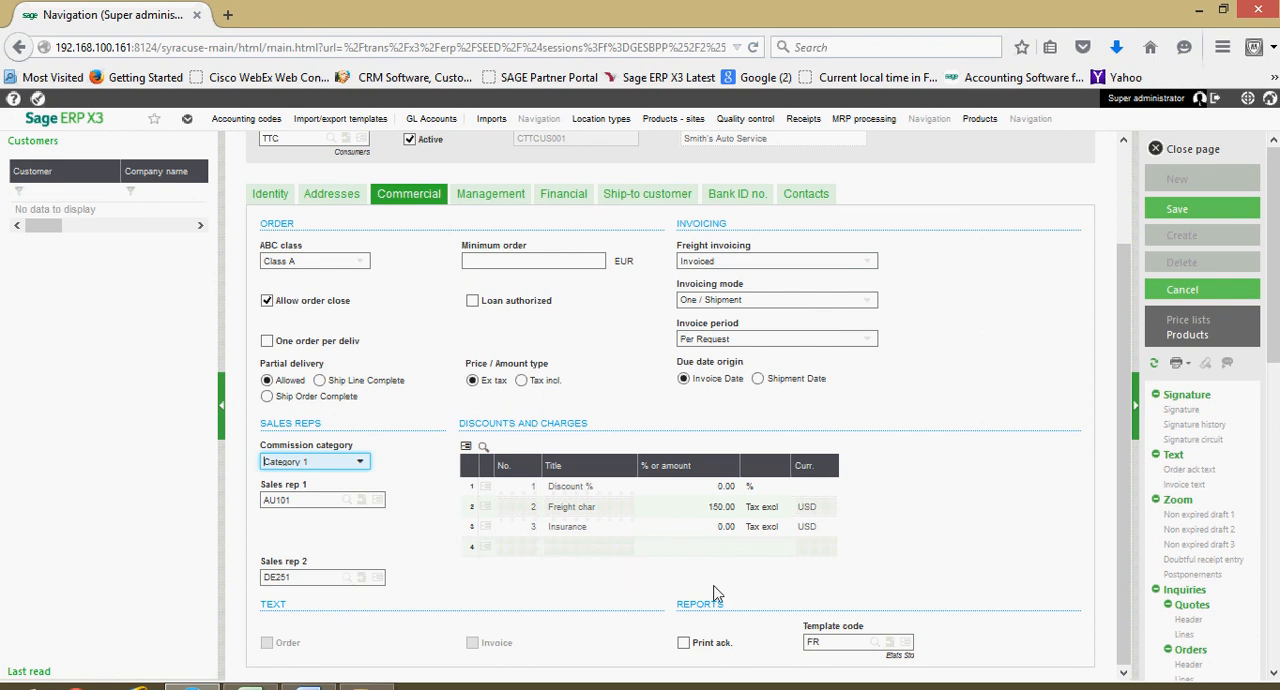
- Enable acknowledgement printing, then clear the report template code and look through the available print templates without choosing one
click(684, 642)
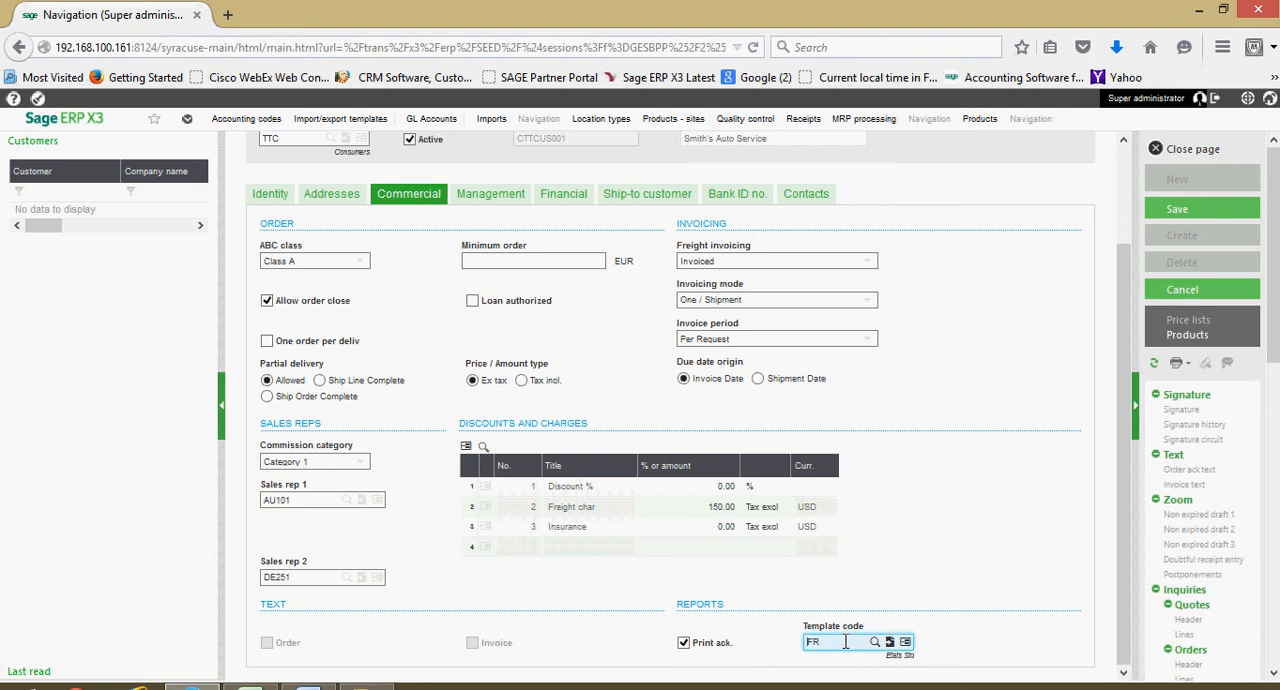
key(BackSpace)
key(BackSpace)
click(875, 643)
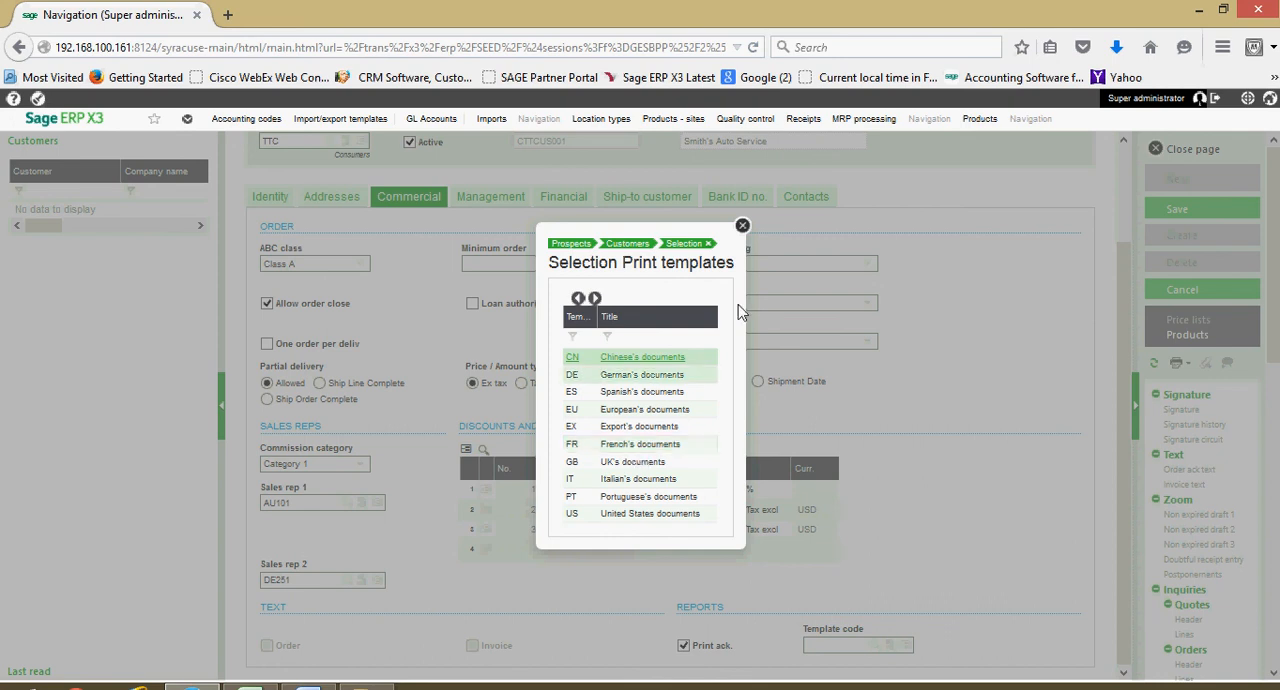
click(743, 226)
- Select Normal as the customer type in the management settings and go to the supplier number field
click(508, 205)
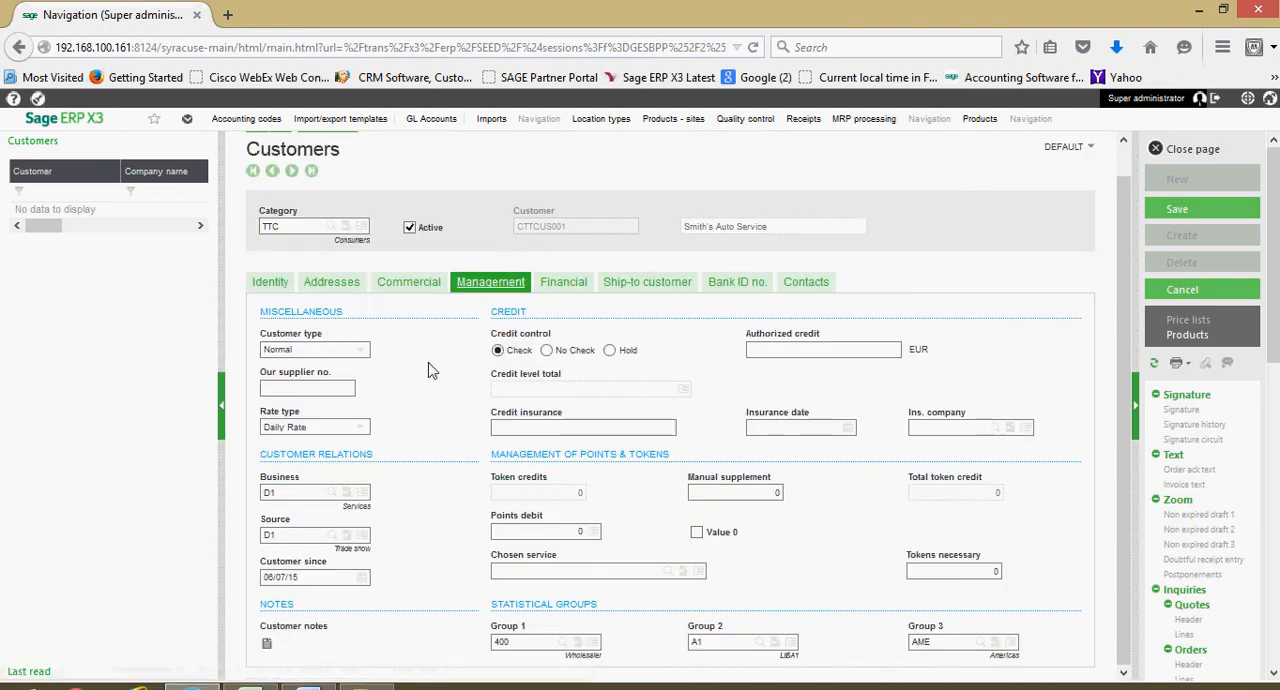
click(361, 352)
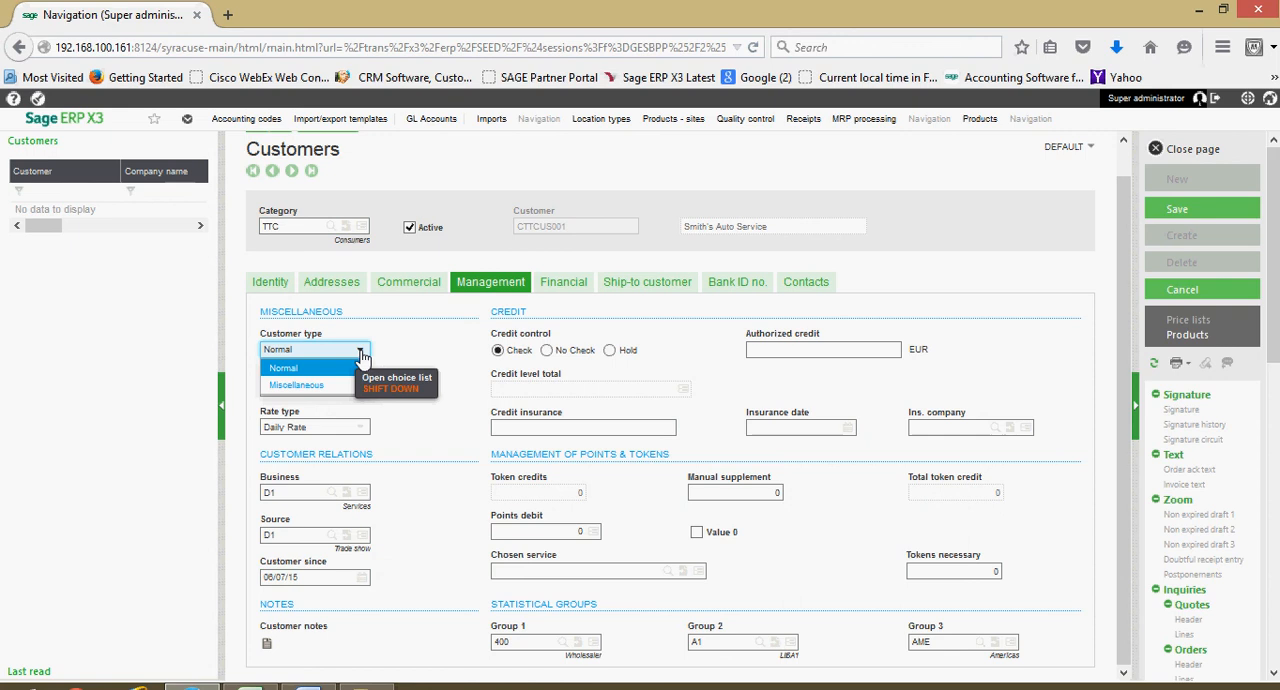
click(300, 369)
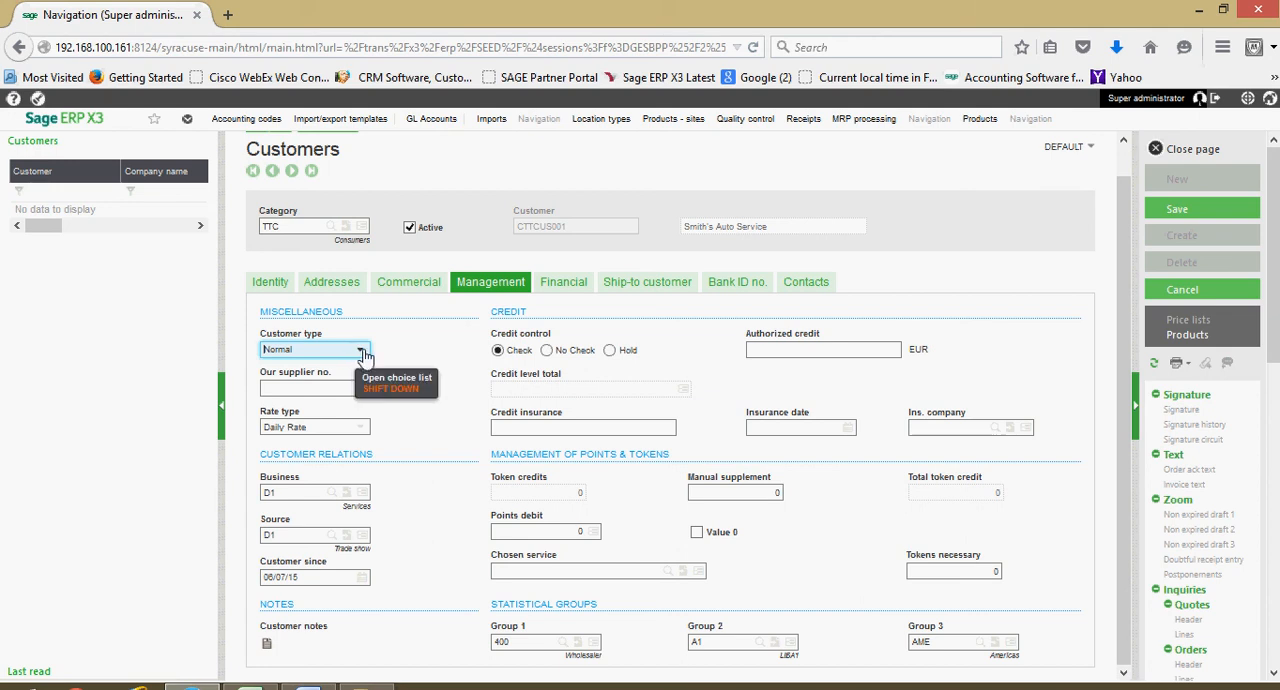
click(314, 389)
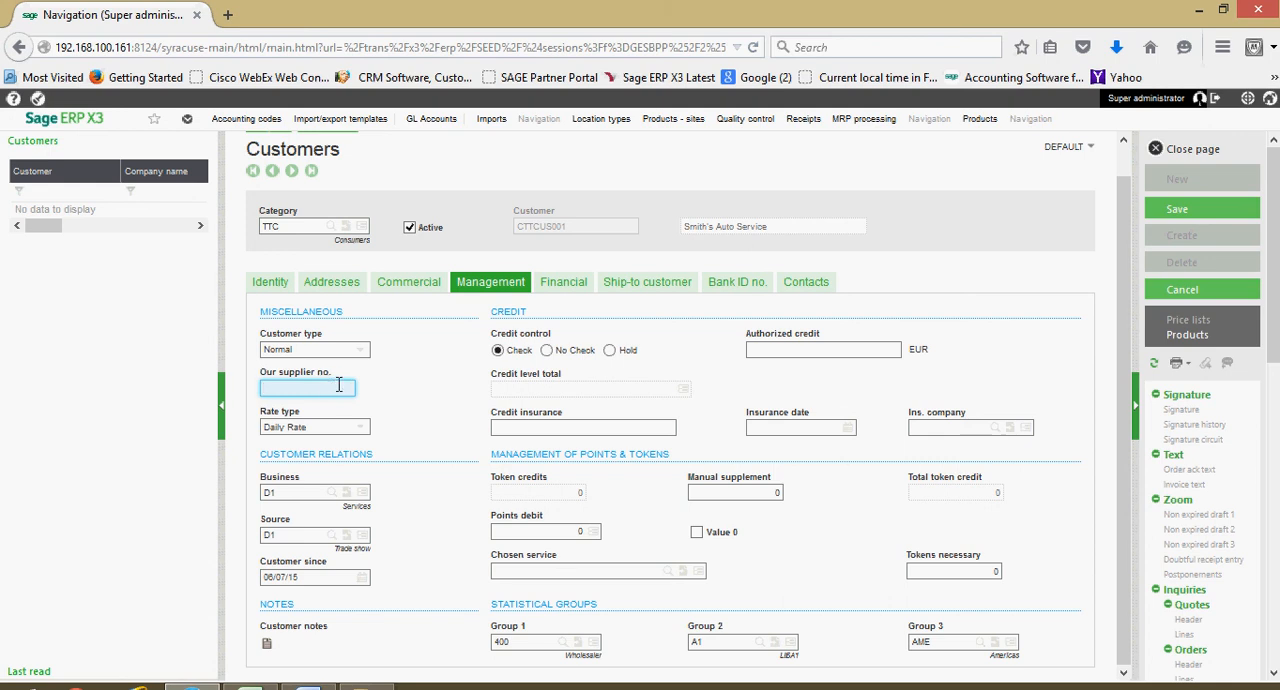
- Select Daily Rate as the customer's rate type and Check as the credit control
click(362, 430)
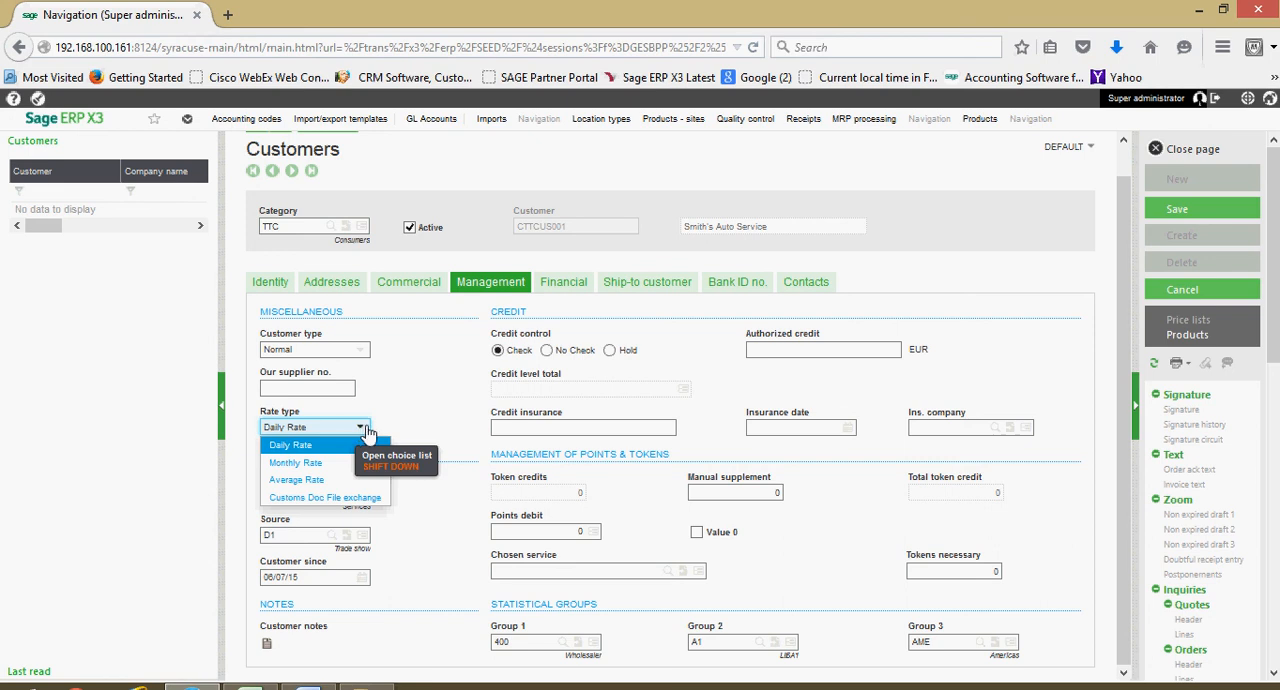
click(307, 451)
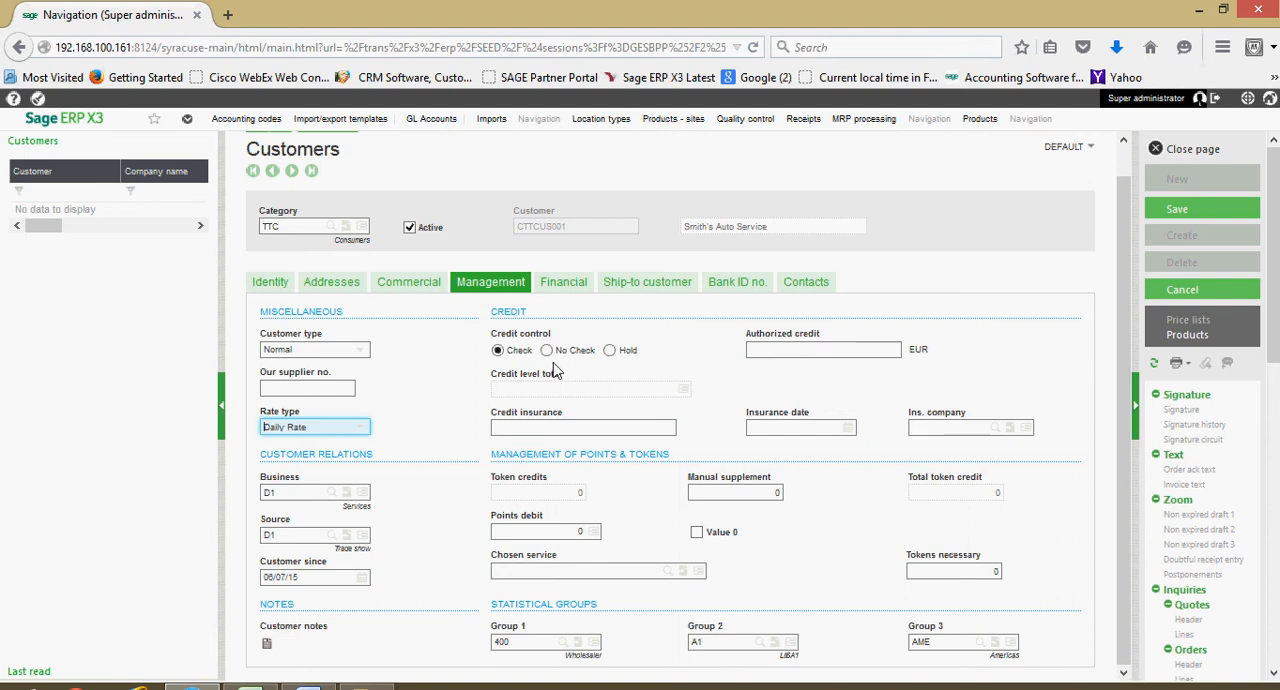
click(498, 350)
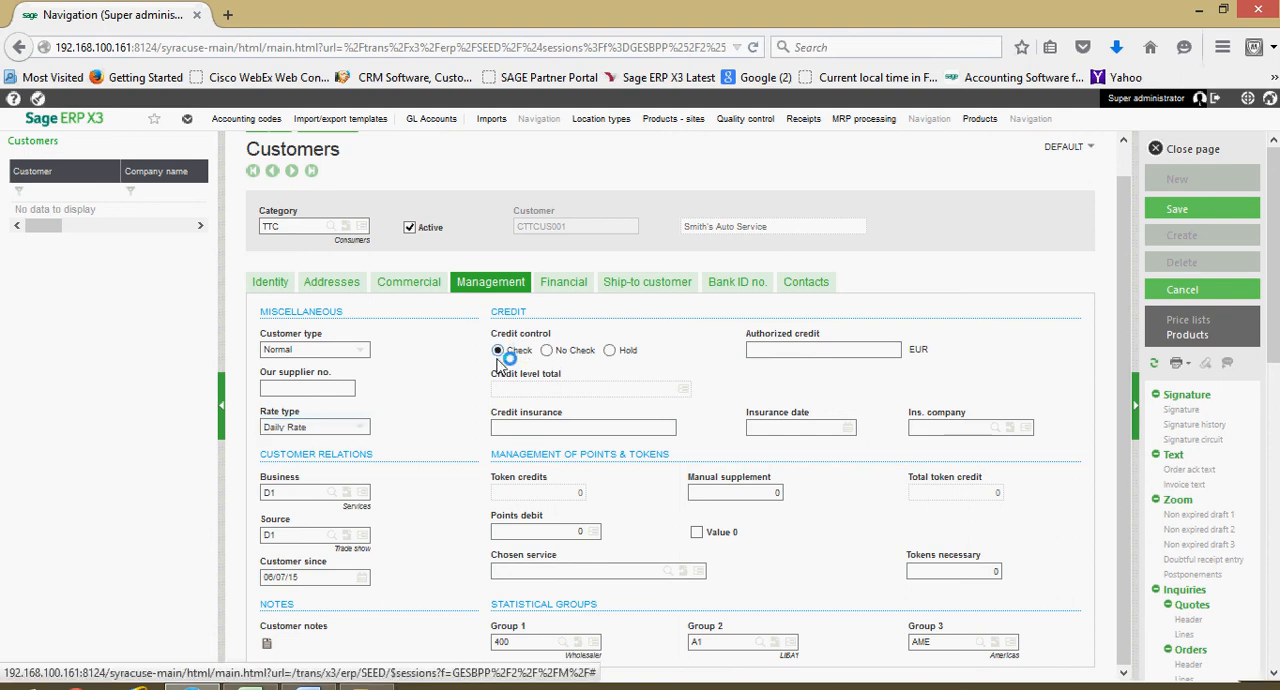
- Set the customer's authorized credit to 5000 EUR in the management settings
click(805, 353)
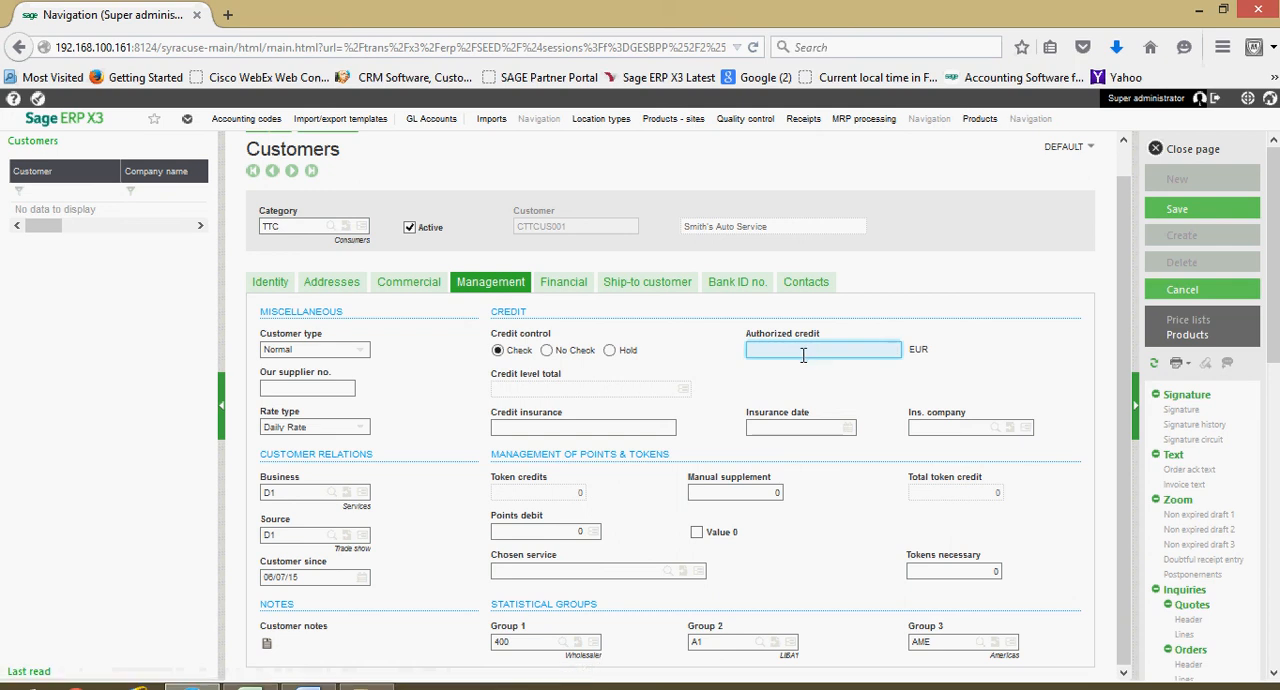
text(5000)
- Review the customer's financial settings, including tax rule, payment terms and settlement discount, and compare them with the ship-to customer details
click(563, 285)
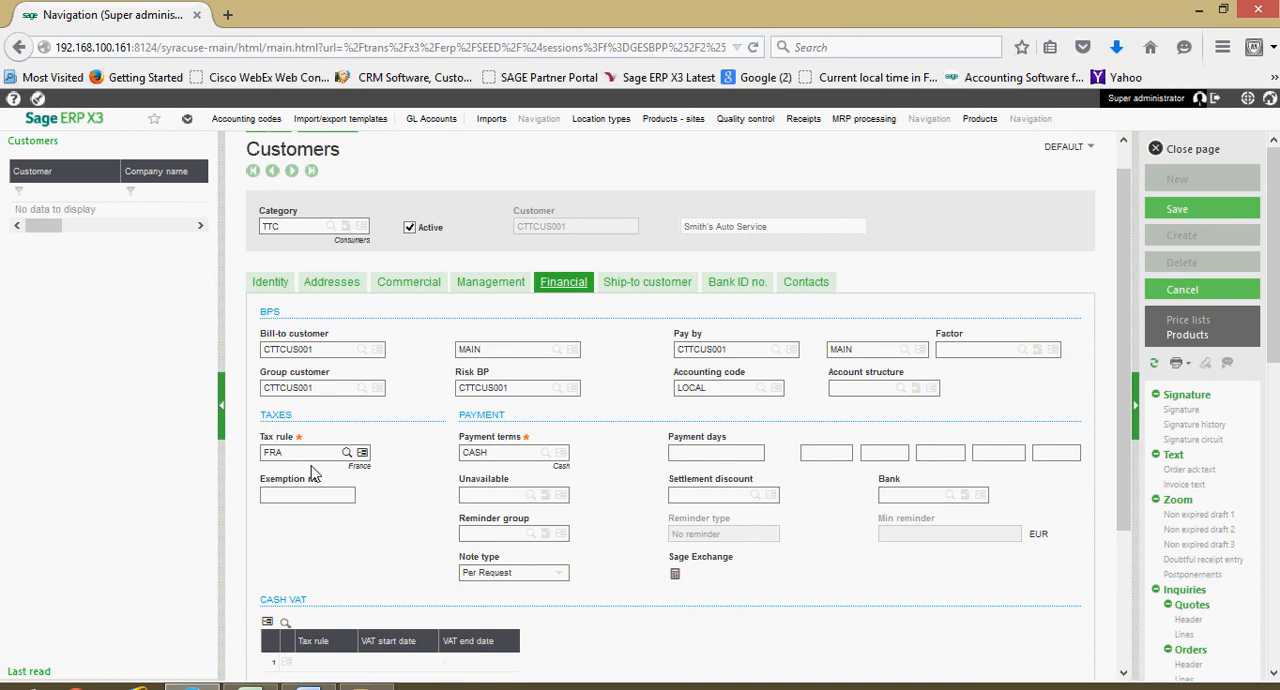
click(628, 297)
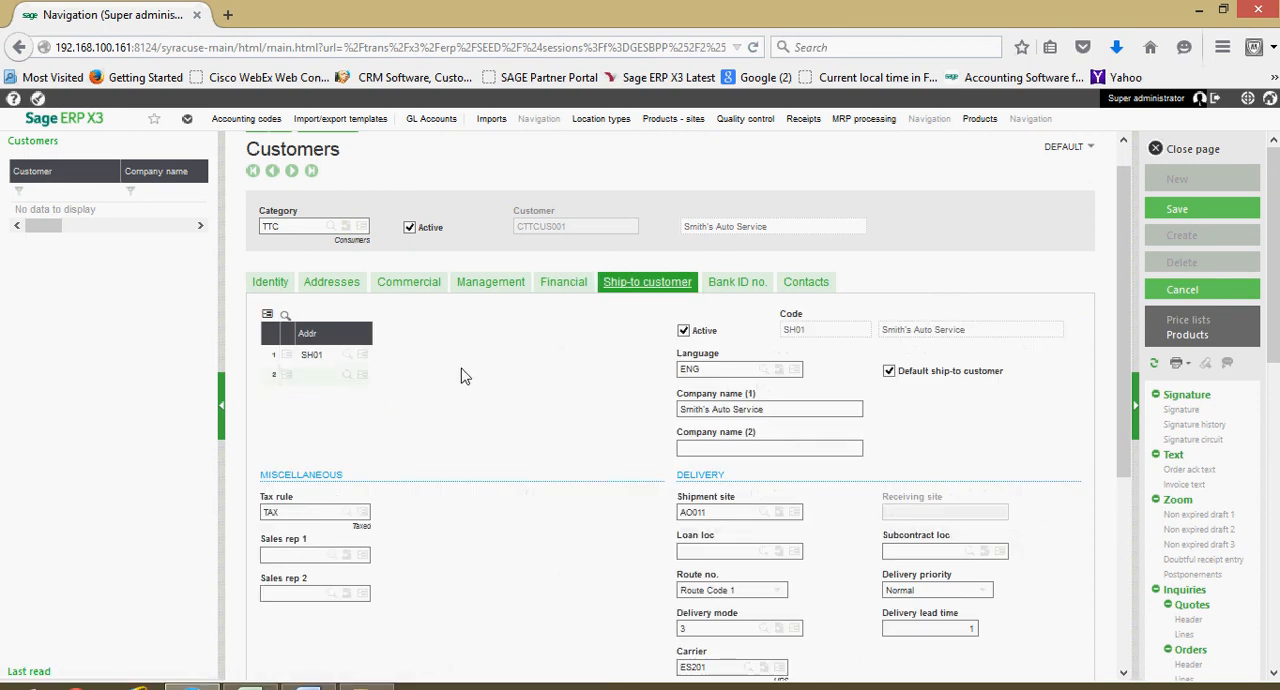
click(551, 288)
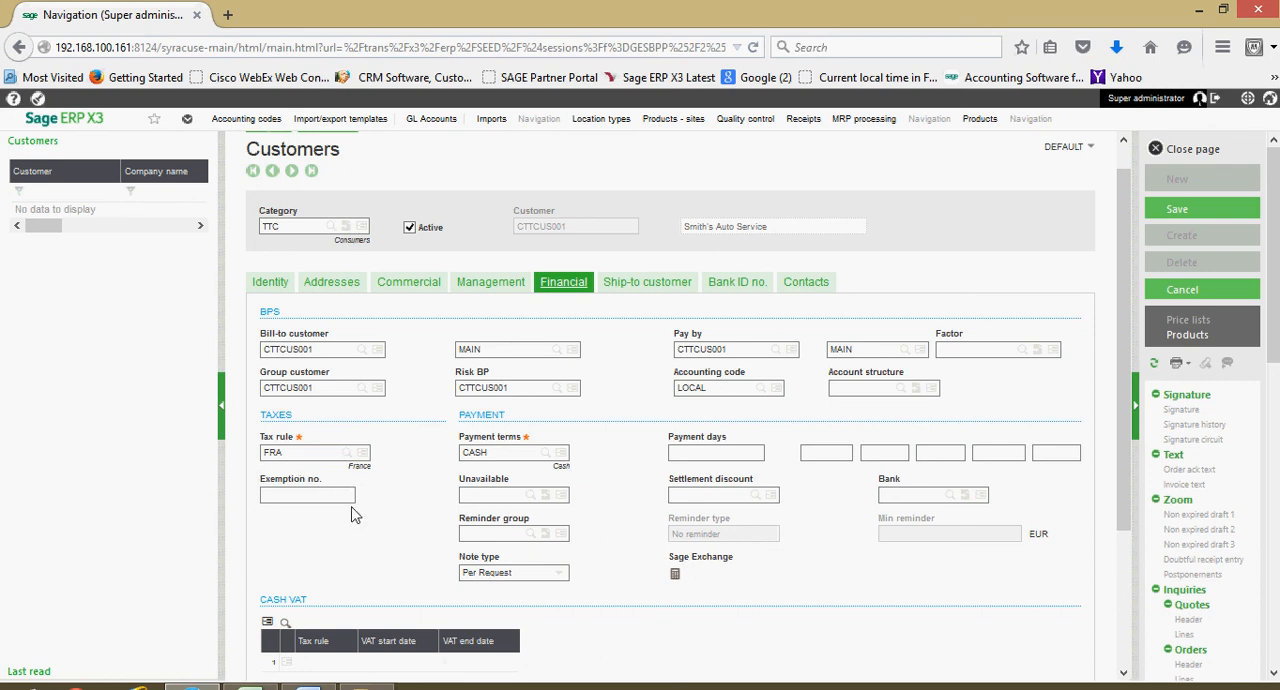
scroll(354, 512, down, 1)
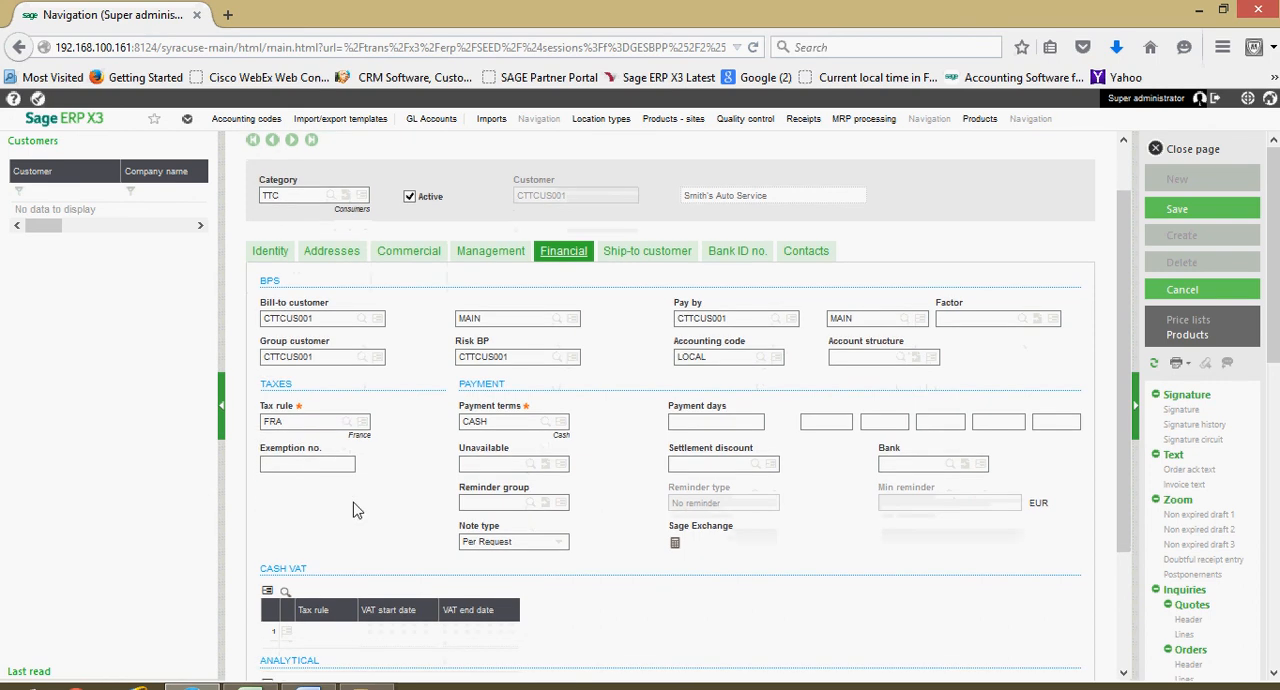
click(494, 420)
click(744, 468)
- Examine the customer's bank ID table, including its address, country and bank number columns, without entering an account
click(716, 258)
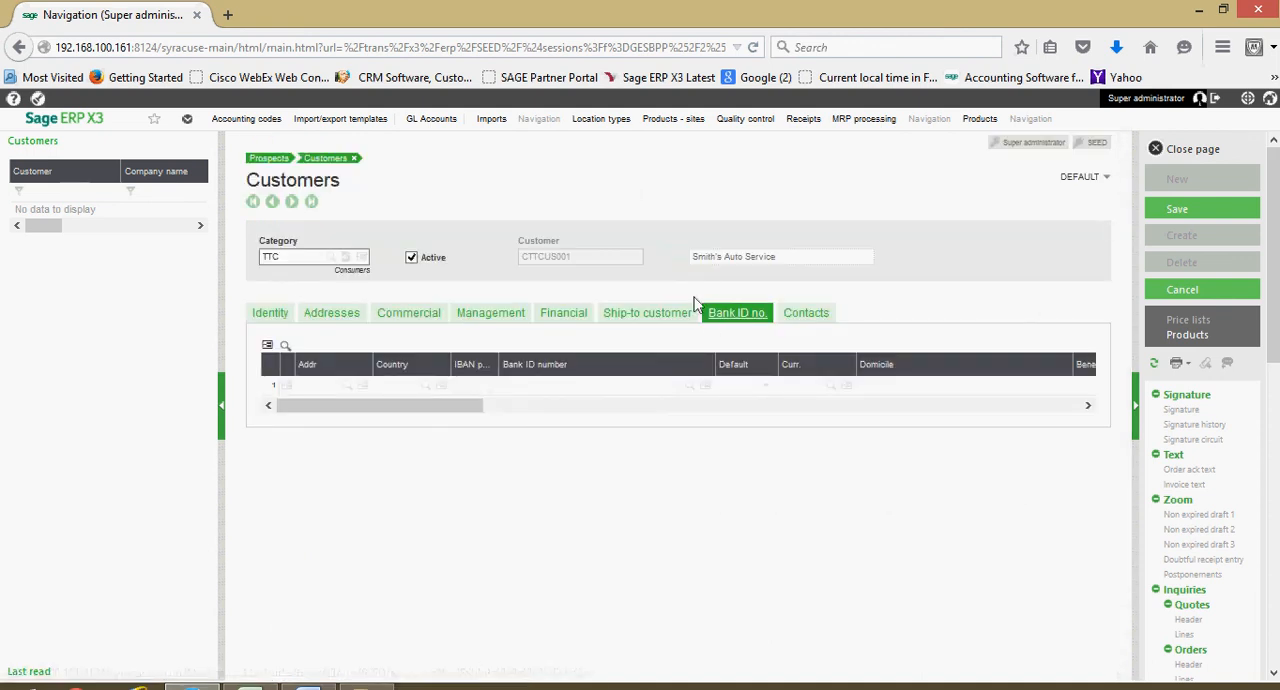
click(328, 386)
drag(366, 406, 472, 418)
drag(475, 412, 429, 412)
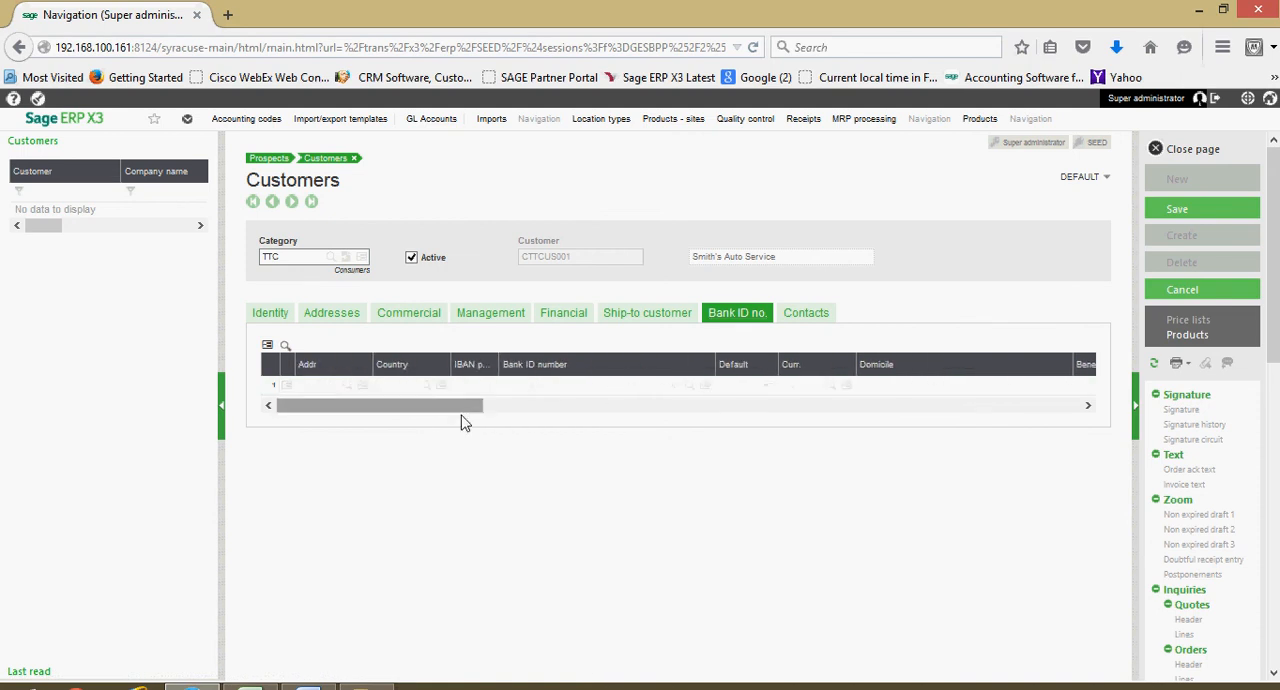
click(428, 385)
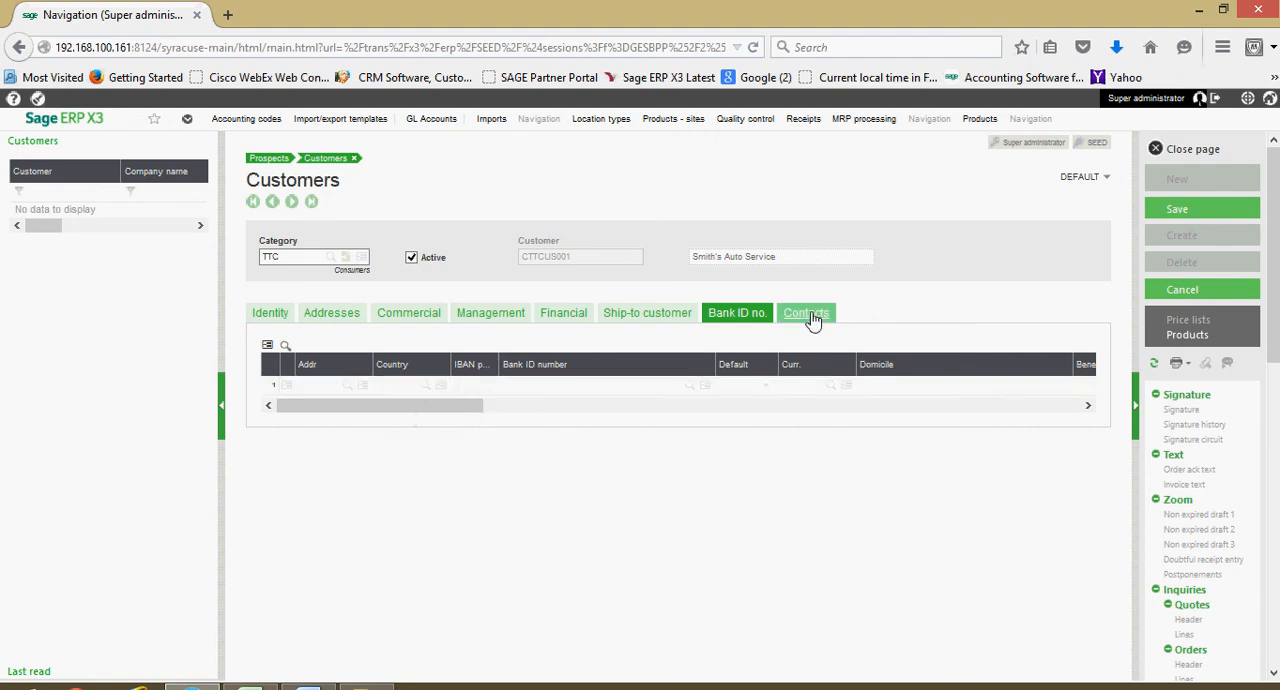
- Check the customer's contact details and save the customer record
click(812, 322)
scroll(694, 417, down, 1)
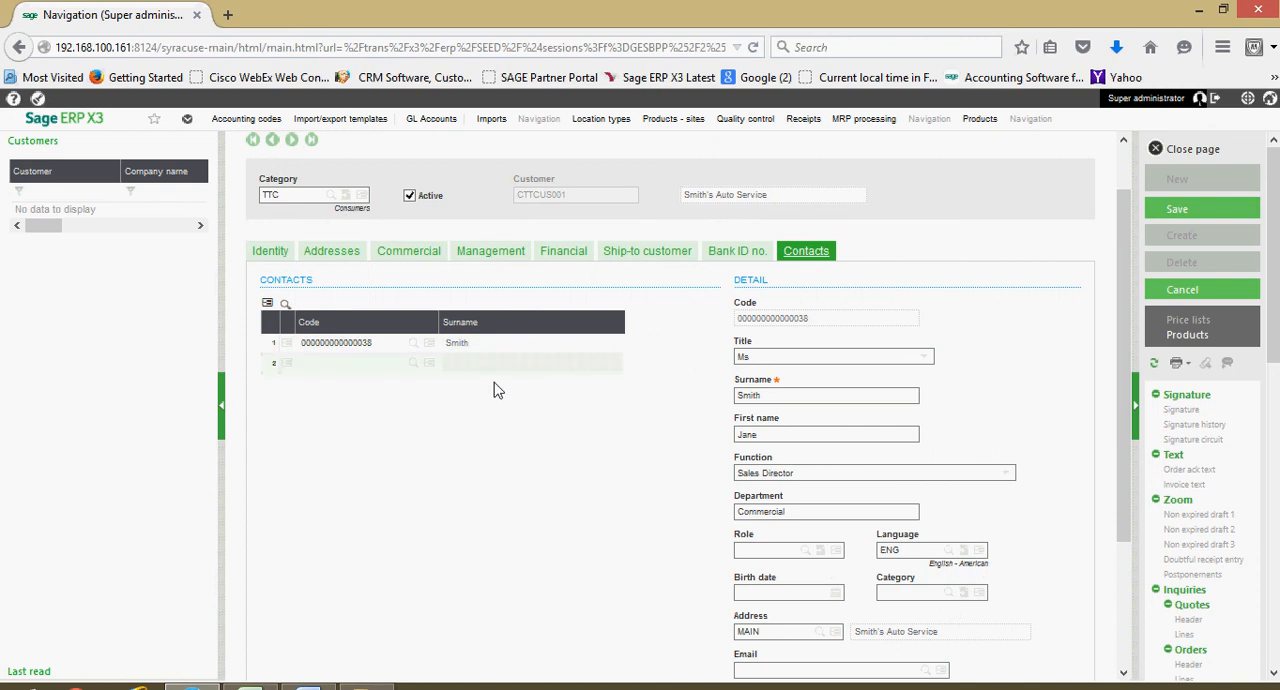
click(1189, 209)
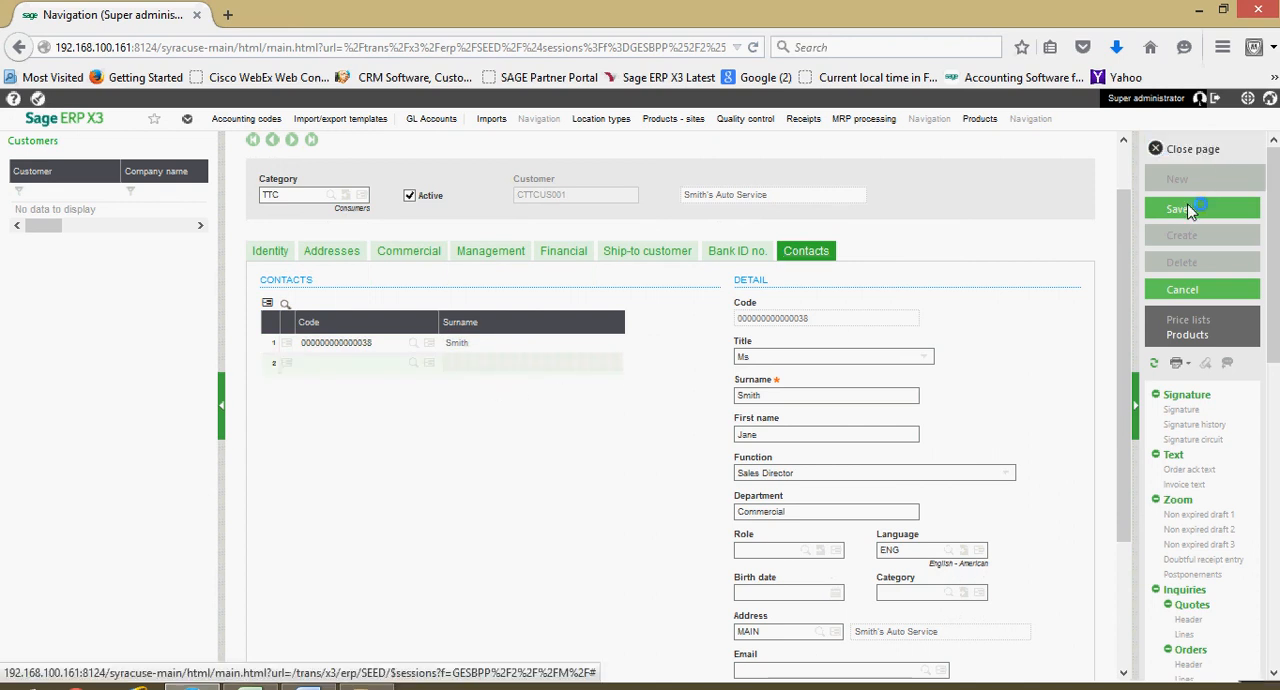